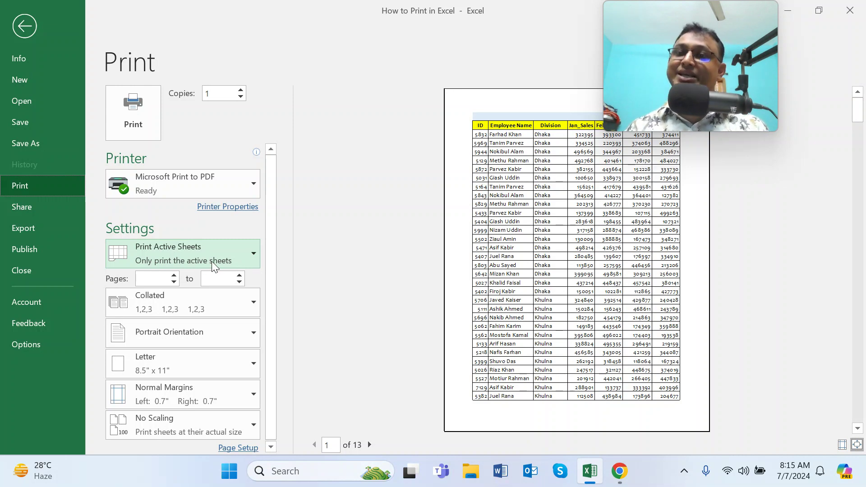
Page through the entire print preview of the active sheet to examine how its content is spread over the pages
click(371, 445)
click(371, 444)
click(371, 444)
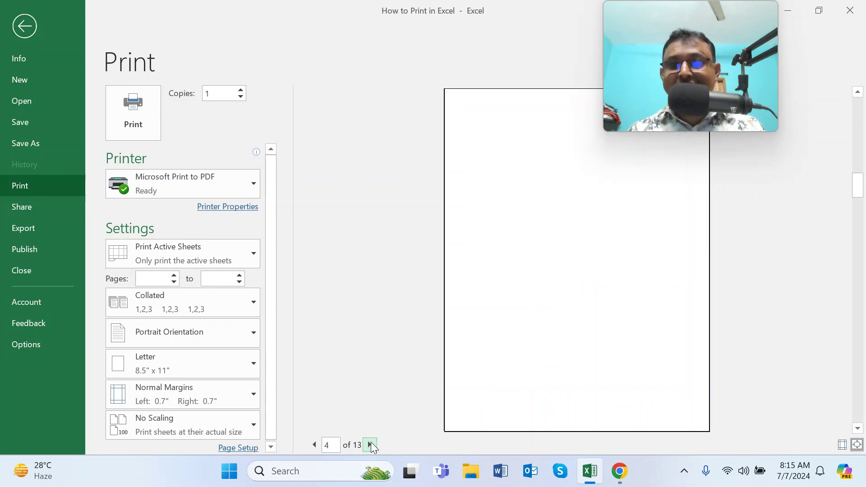
click(370, 445)
click(371, 445)
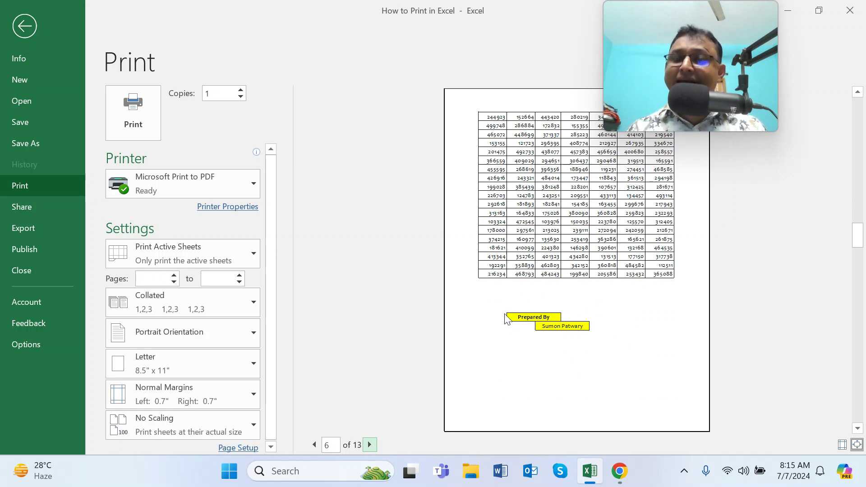
click(371, 445)
click(372, 445)
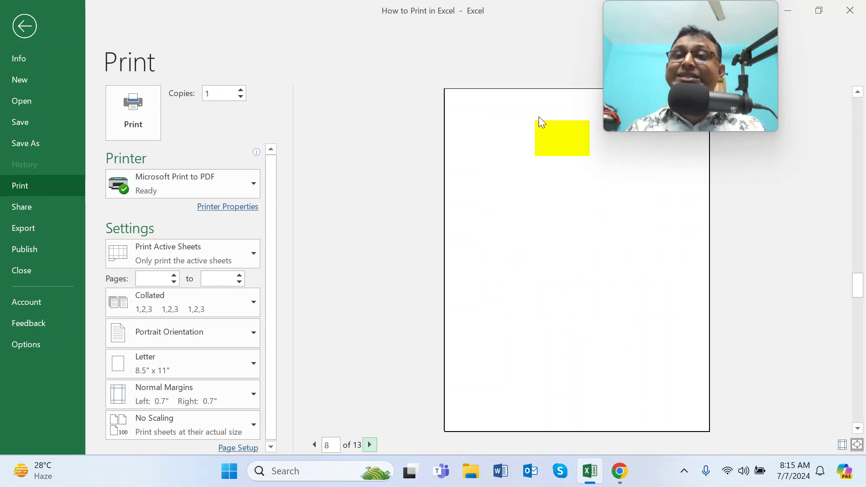
click(373, 446)
click(373, 445)
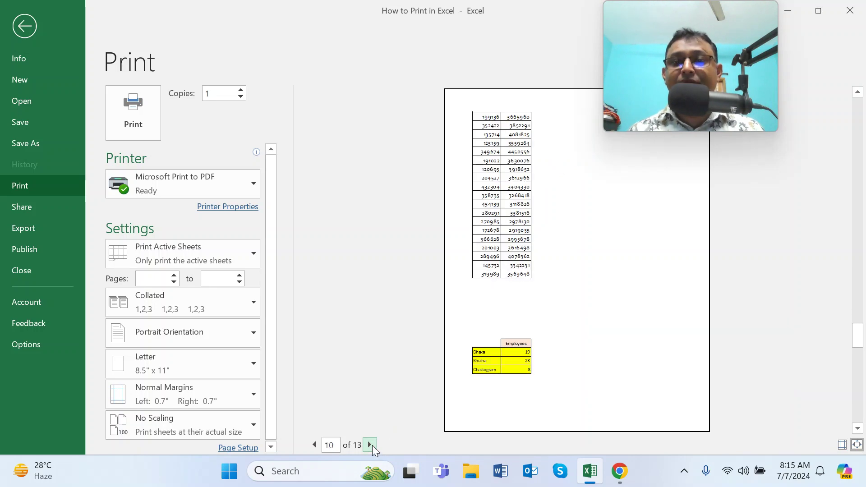
click(373, 446)
click(371, 445)
click(371, 445)
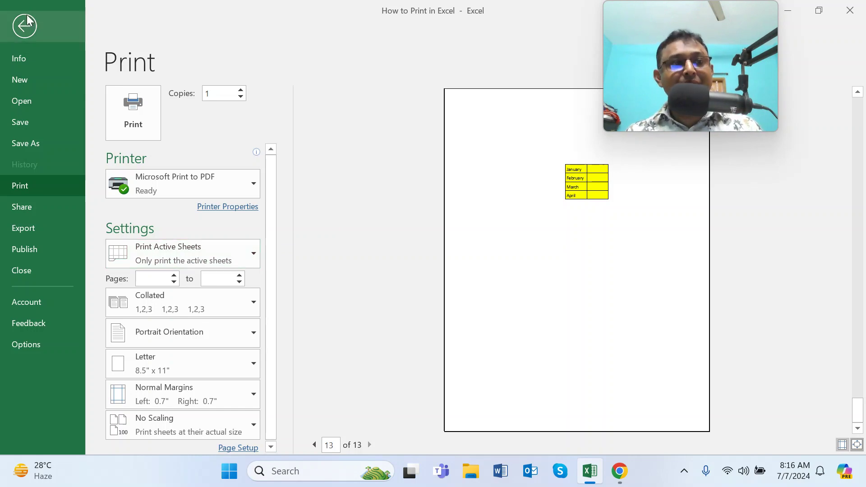
Return to the Practice worksheet and select the whole monthly sales report table, range A1:P52
click(28, 31)
scroll(336, 294, down, 5)
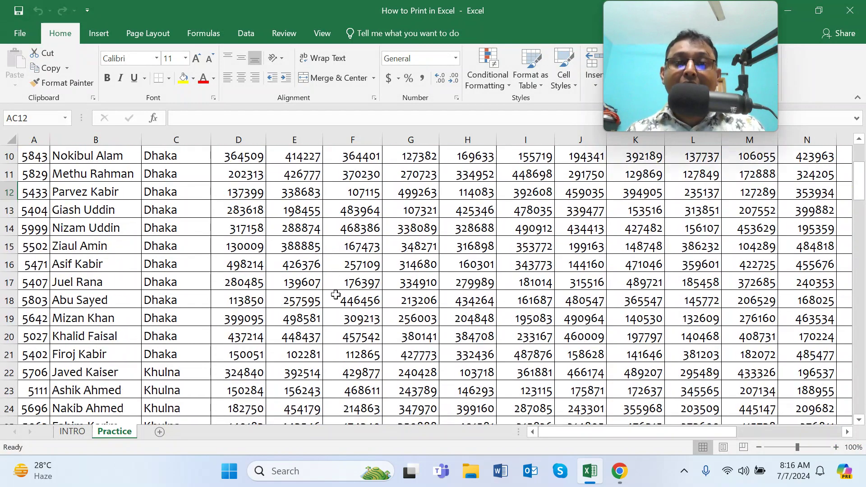
scroll(336, 294, down, 7)
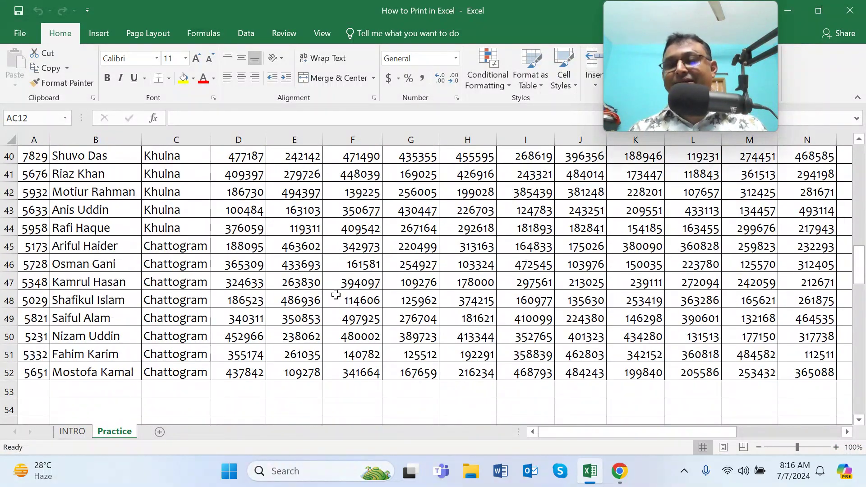
scroll(336, 295, up, 3)
scroll(336, 295, up, 10)
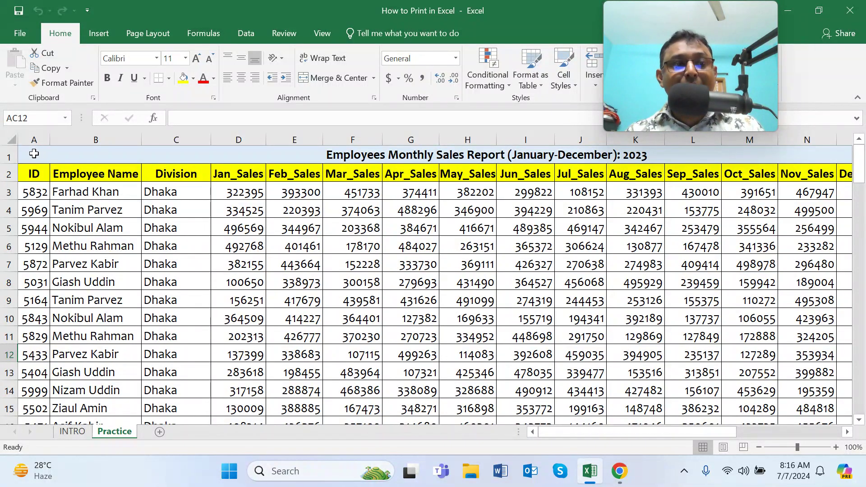
drag(34, 154, 721, 372)
drag(722, 322, 715, 397)
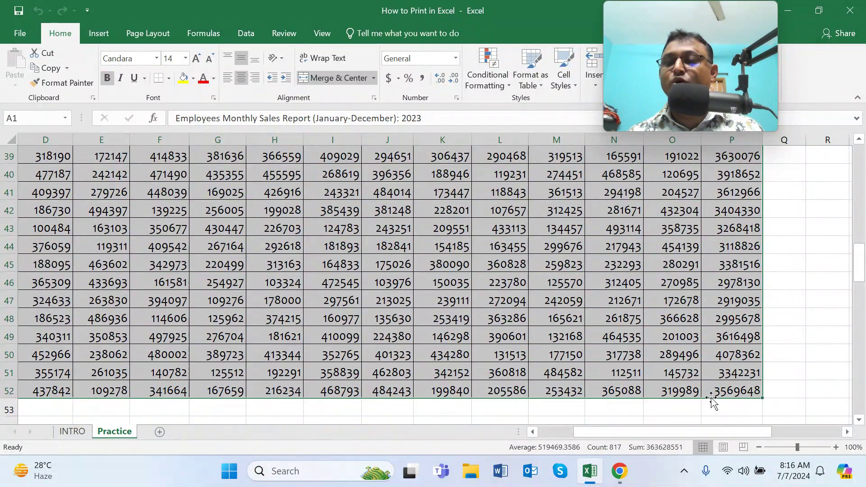
Check that the selection covers the sales report from its title row to the last employee and the Total Sales column
drag(676, 431, 616, 435)
scroll(410, 321, up, 12)
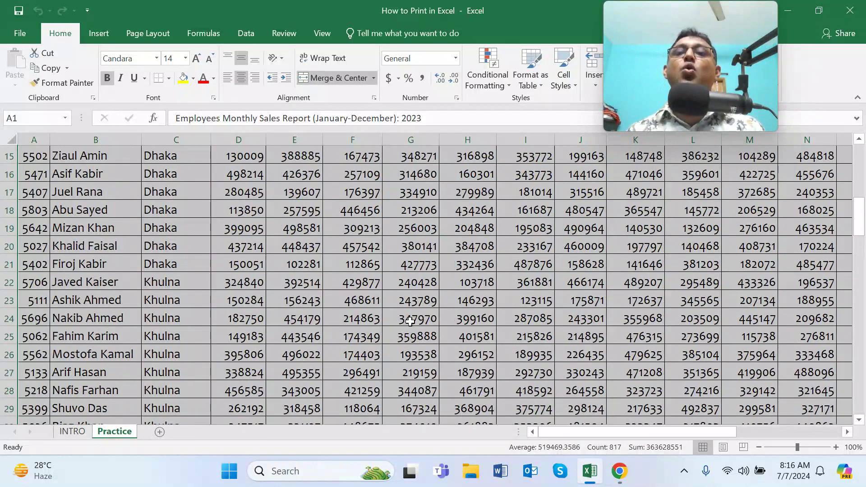
scroll(410, 321, up, 1)
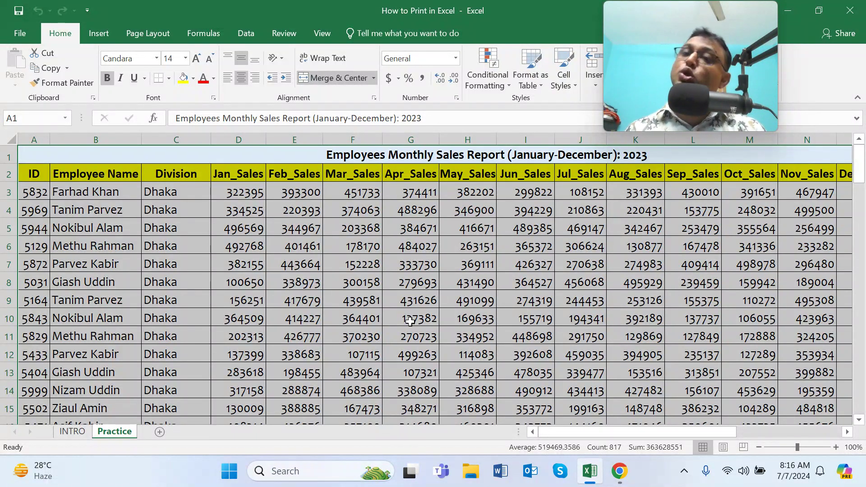
click(846, 432)
double_click(847, 432)
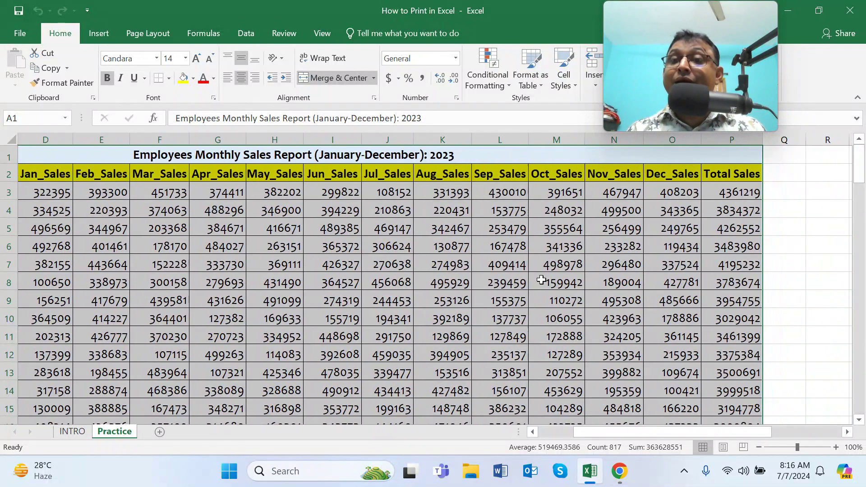
scroll(541, 281, down, 14)
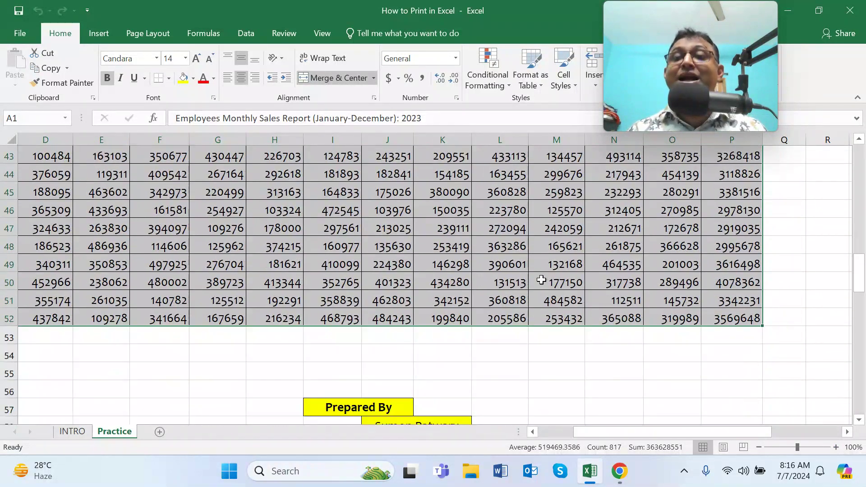
scroll(542, 280, up, 14)
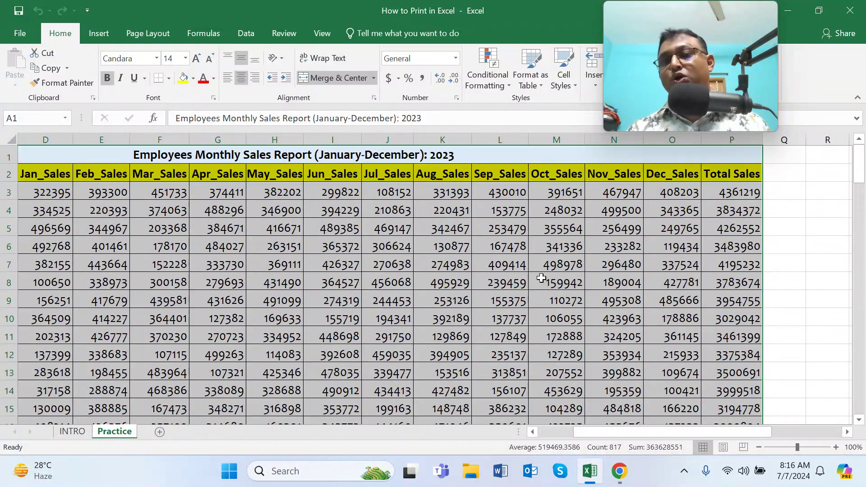
scroll(541, 279, down, 10)
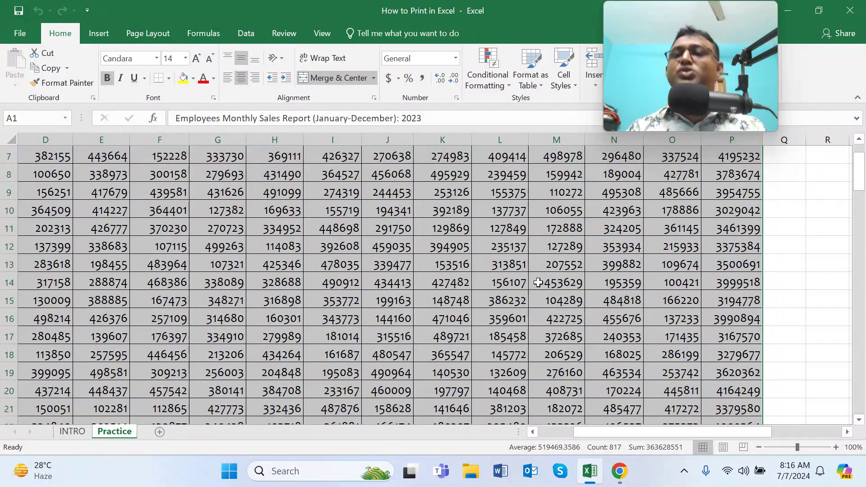
scroll(538, 282, down, 3)
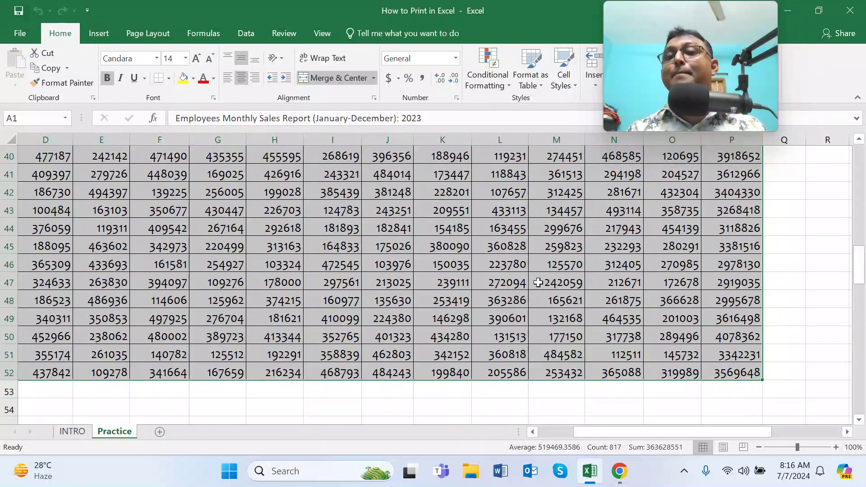
scroll(538, 283, up, 12)
scroll(538, 282, up, 1)
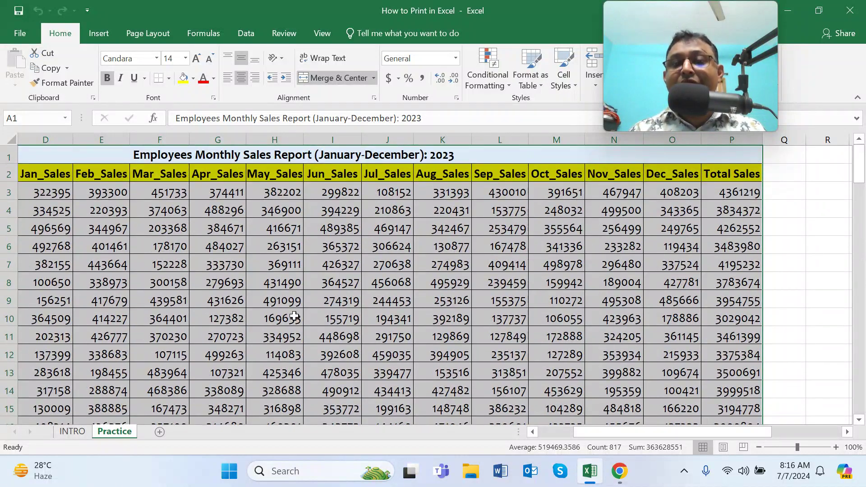
drag(658, 432, 587, 436)
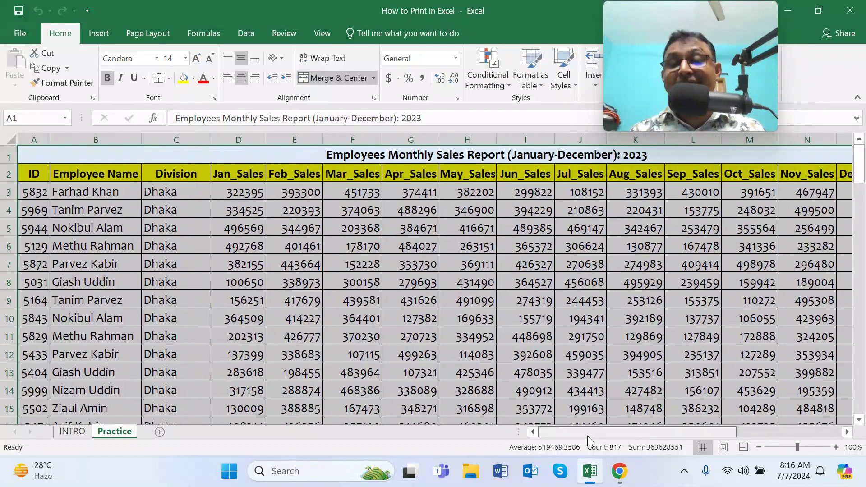
scroll(356, 355, down, 12)
scroll(356, 355, down, 3)
scroll(356, 355, up, 14)
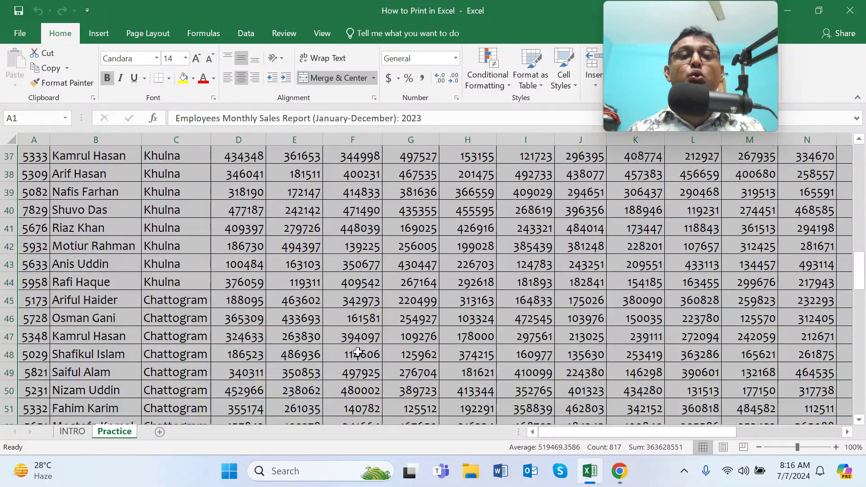
scroll(358, 350, up, 1)
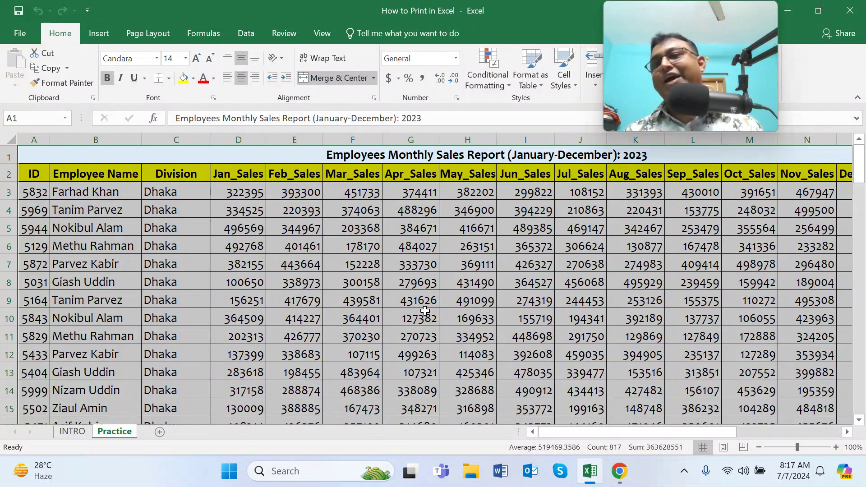
Set the print settings to Print Selection so only the selected sales table is printed
click(19, 37)
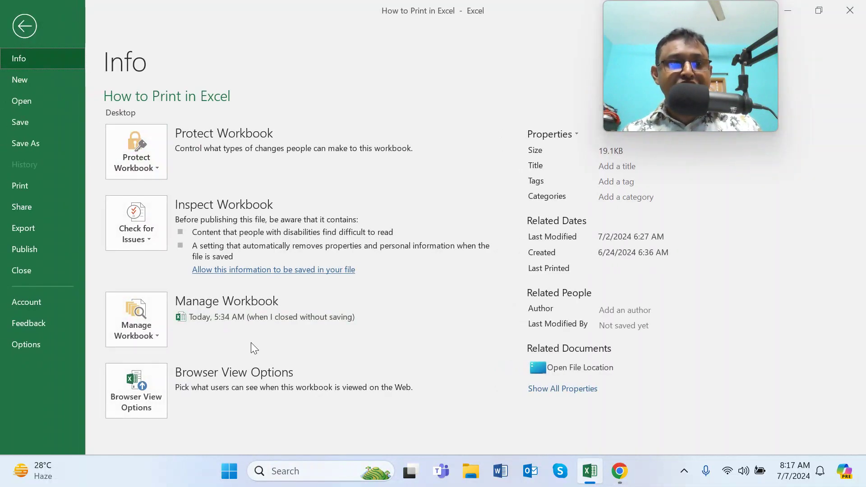
click(38, 189)
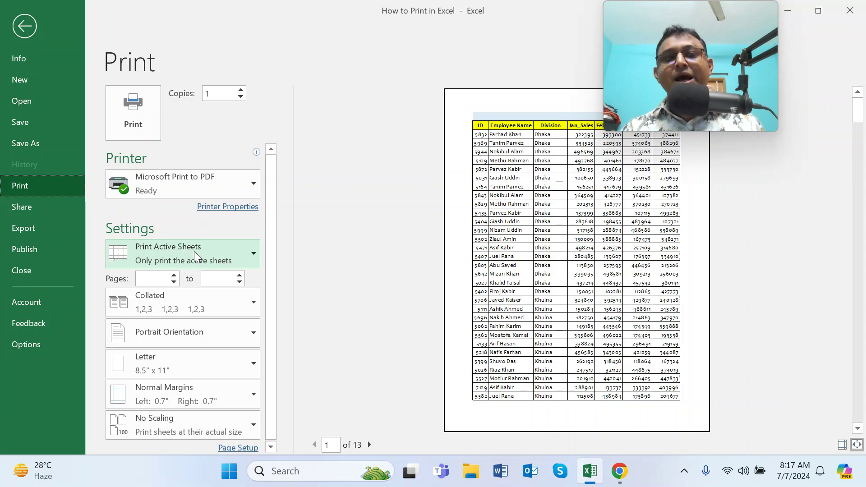
click(254, 255)
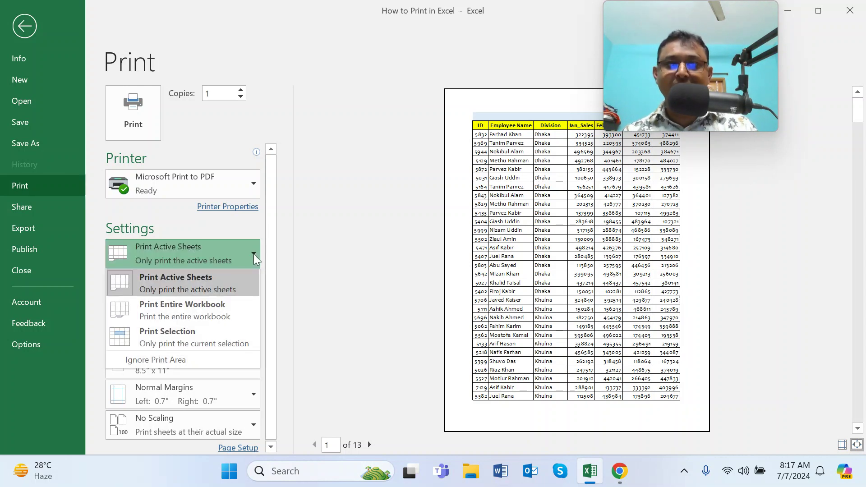
click(203, 338)
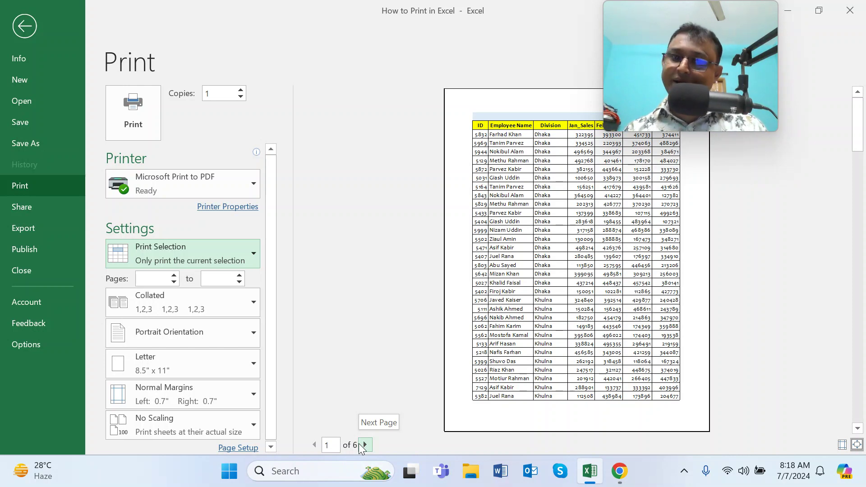
Page through the preview of the selected table to its last page and back to page 1
click(366, 446)
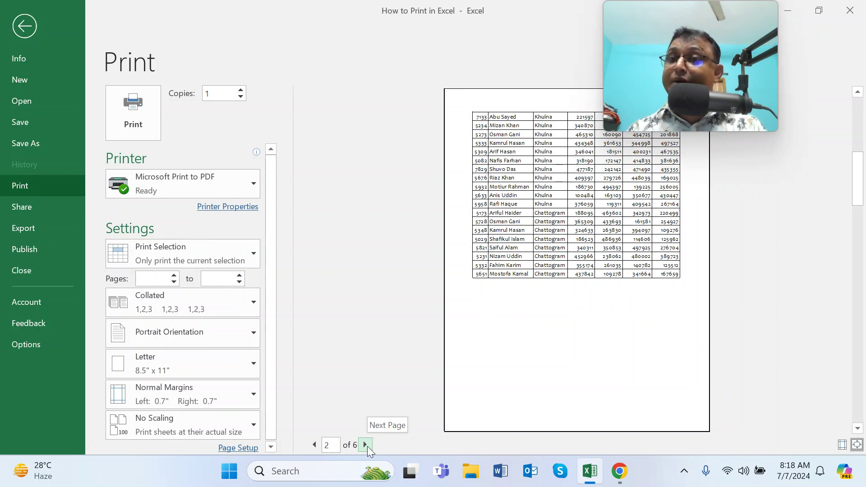
click(366, 445)
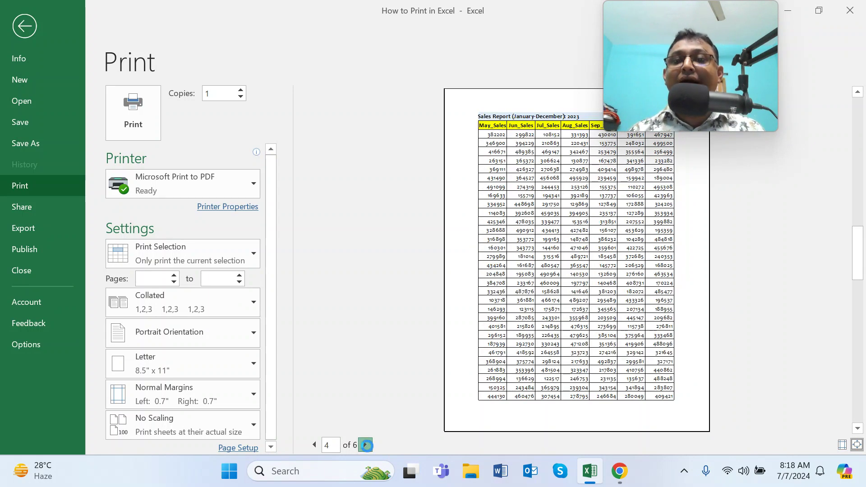
click(366, 445)
click(366, 445)
click(366, 445)
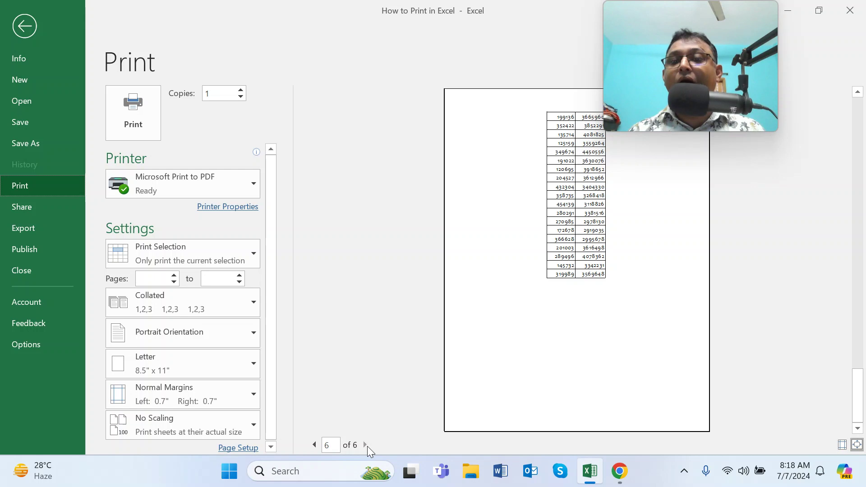
click(314, 445)
click(313, 445)
click(313, 445)
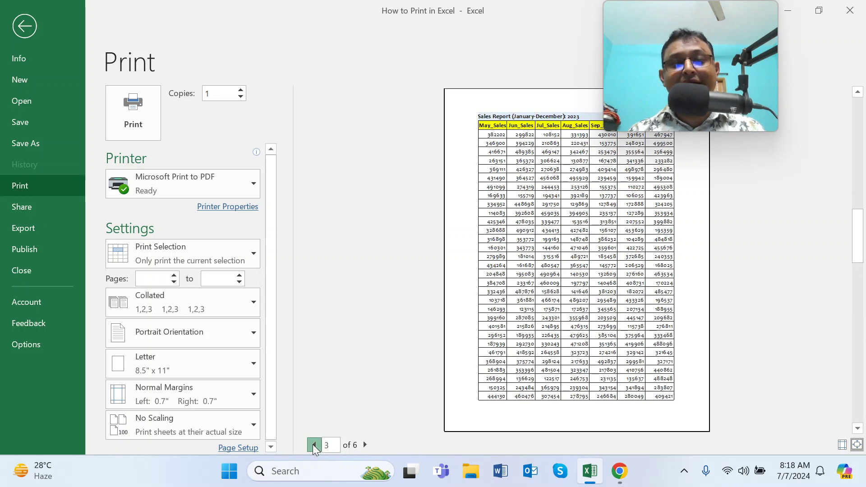
click(313, 445)
click(312, 444)
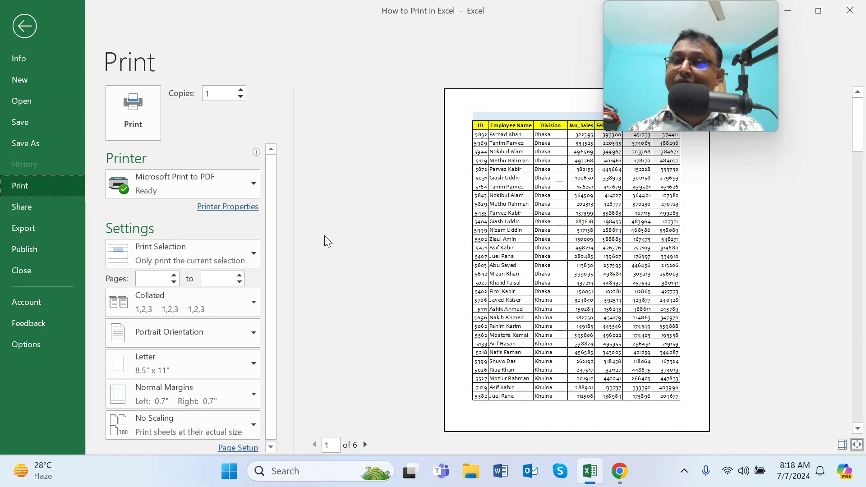
click(251, 256)
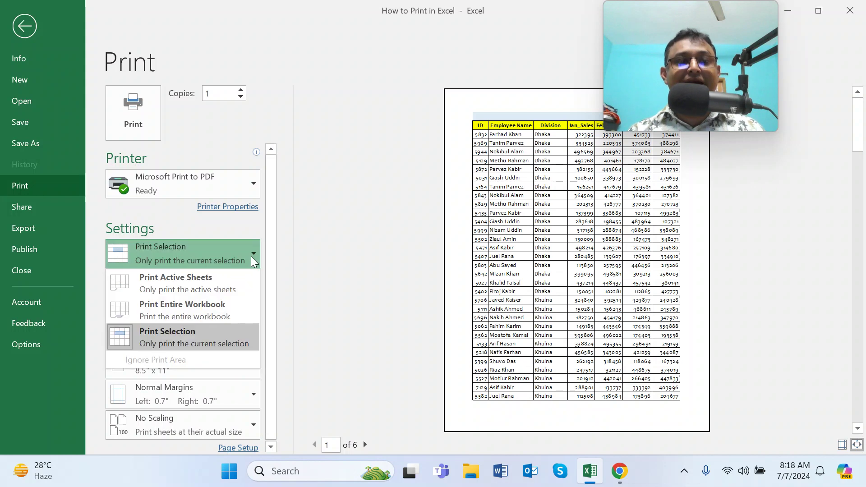
click(205, 337)
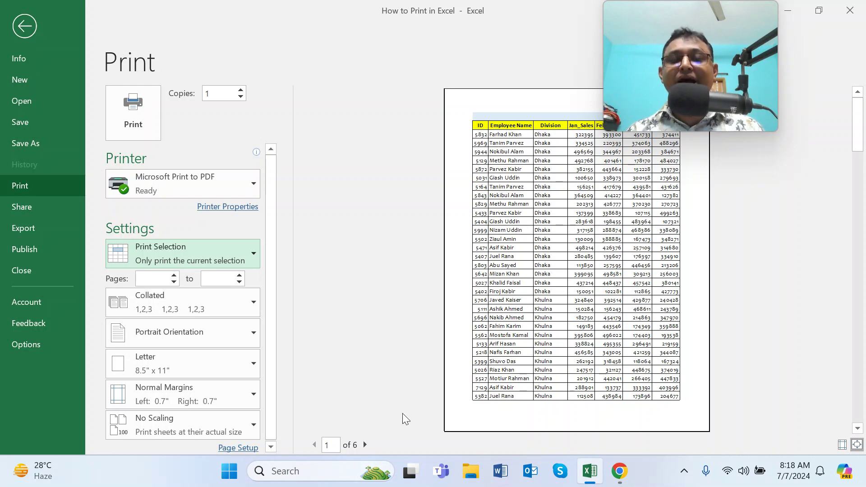
Move the floating video window off the print preview and examine how the table columns are split, up to page 5
mouse_move(642, 105)
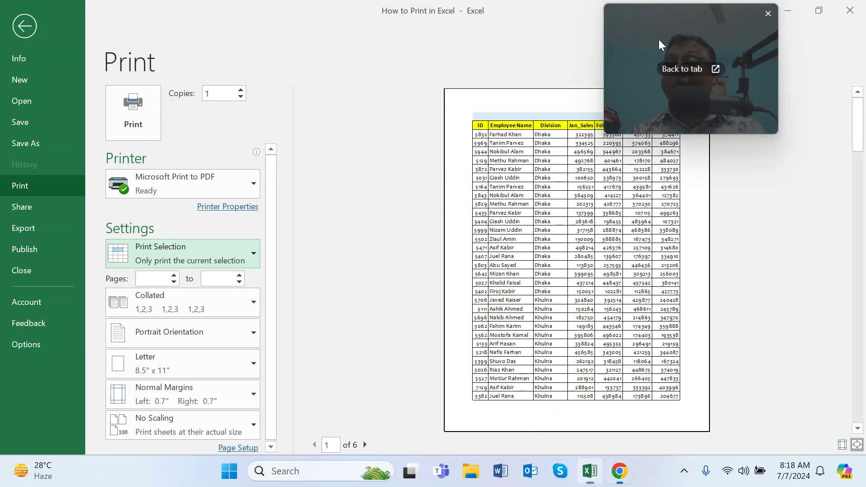
drag(658, 39, 784, 244)
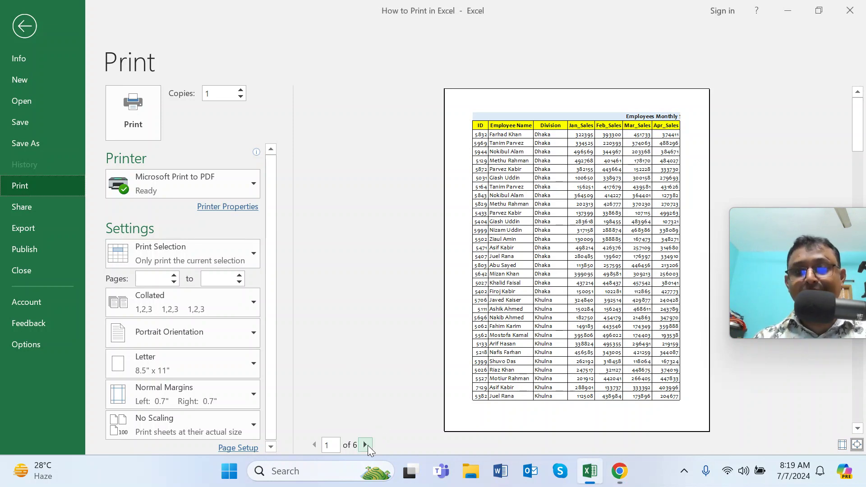
double_click(367, 445)
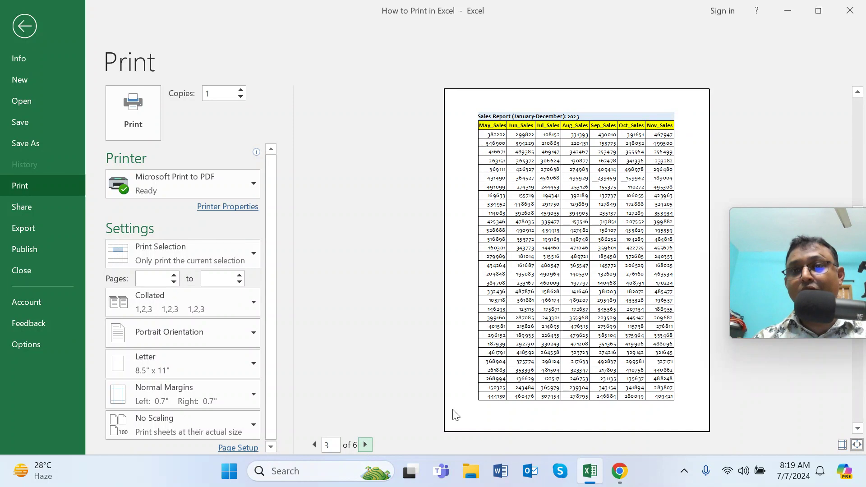
double_click(366, 446)
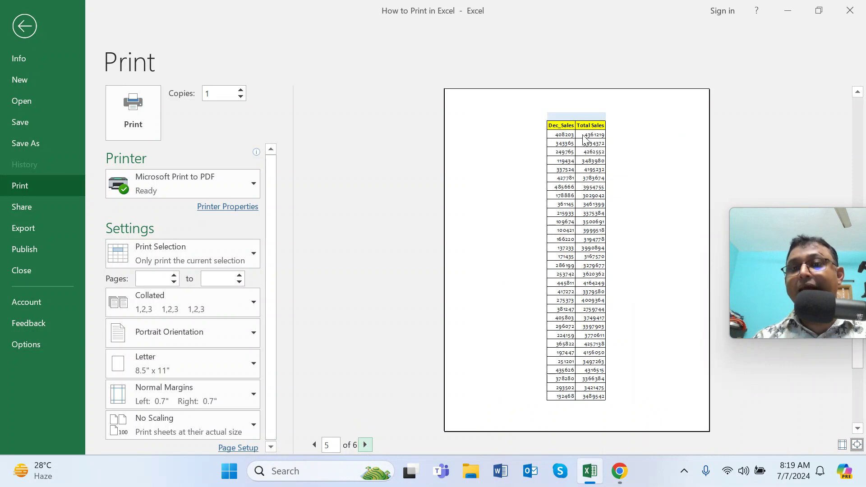
Examine the last page of the portrait print preview and go back to page 1
click(365, 445)
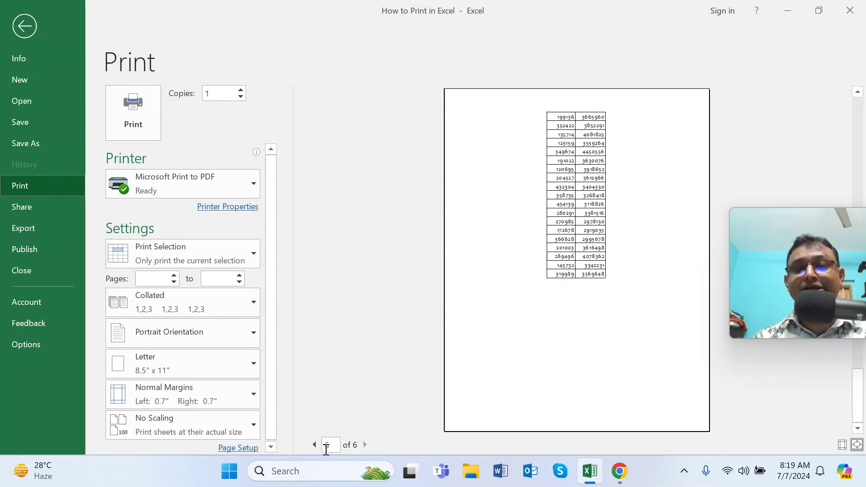
click(315, 445)
click(315, 446)
click(315, 445)
click(315, 446)
click(315, 445)
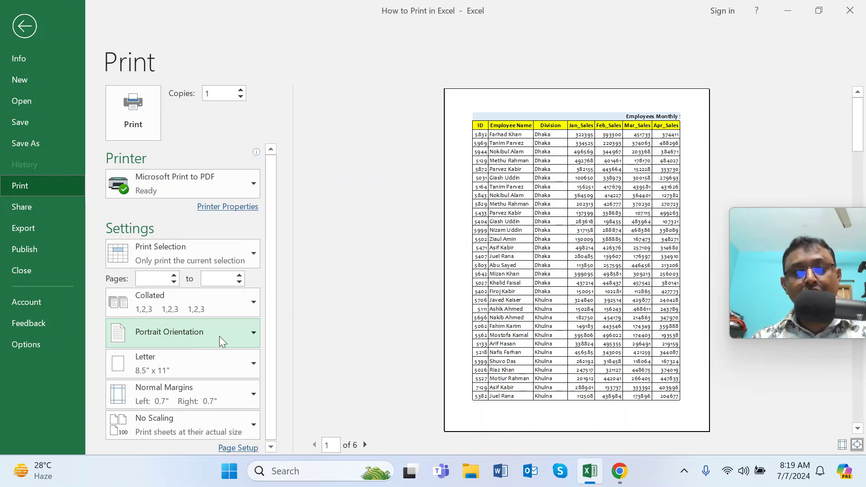
Set the page orientation of the printout to Landscape
click(253, 337)
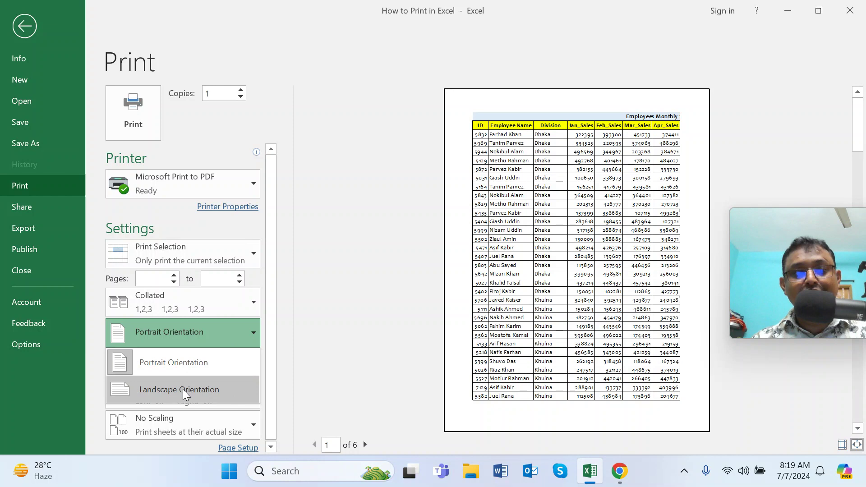
click(188, 364)
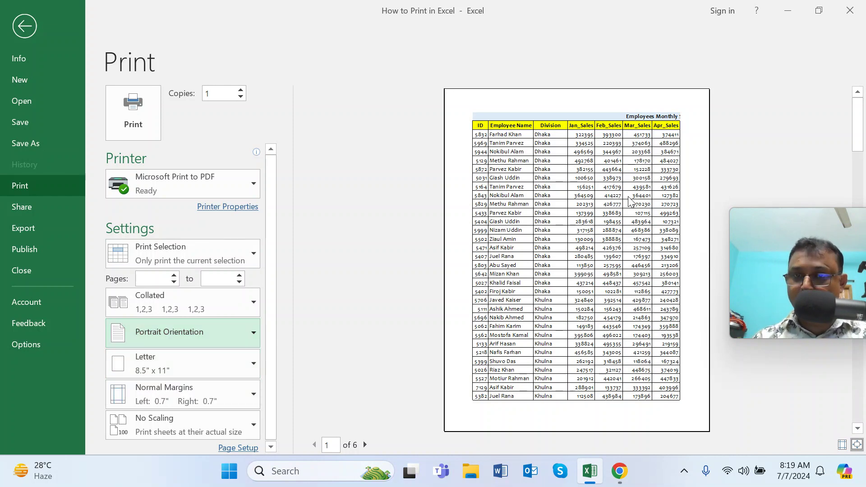
click(255, 336)
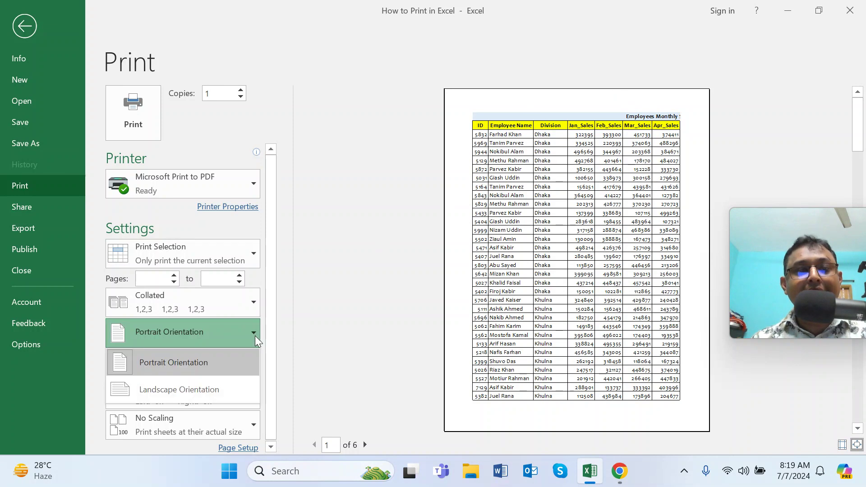
click(199, 393)
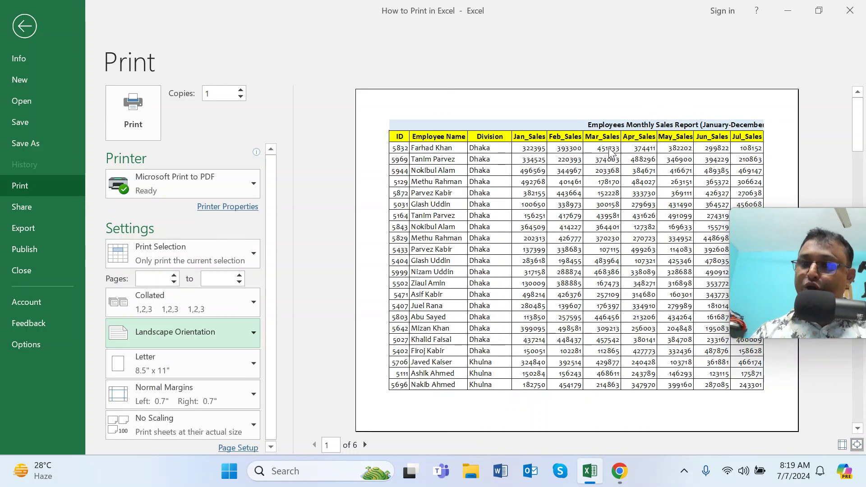
Switch the orientation to Portrait and back to Landscape to compare how many columns fit across the page
click(253, 334)
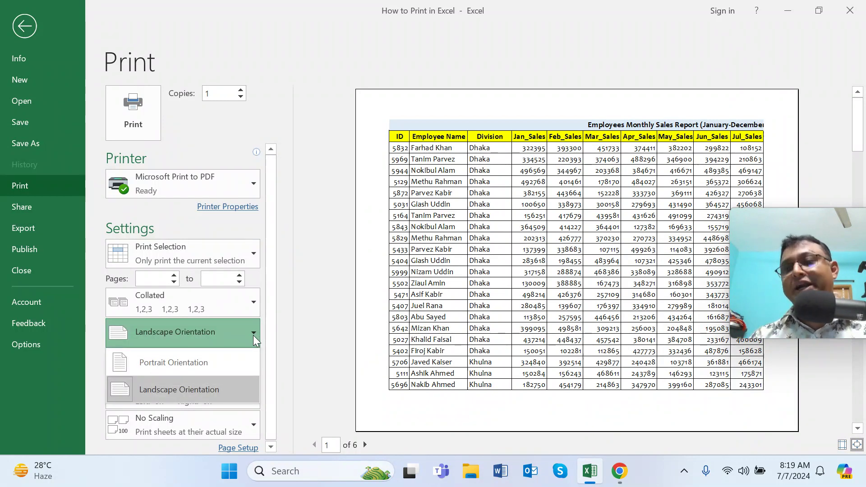
click(220, 367)
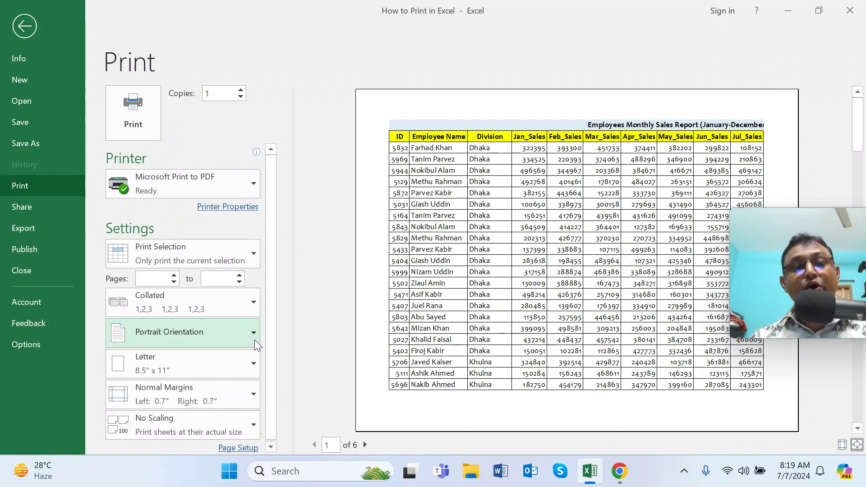
click(253, 338)
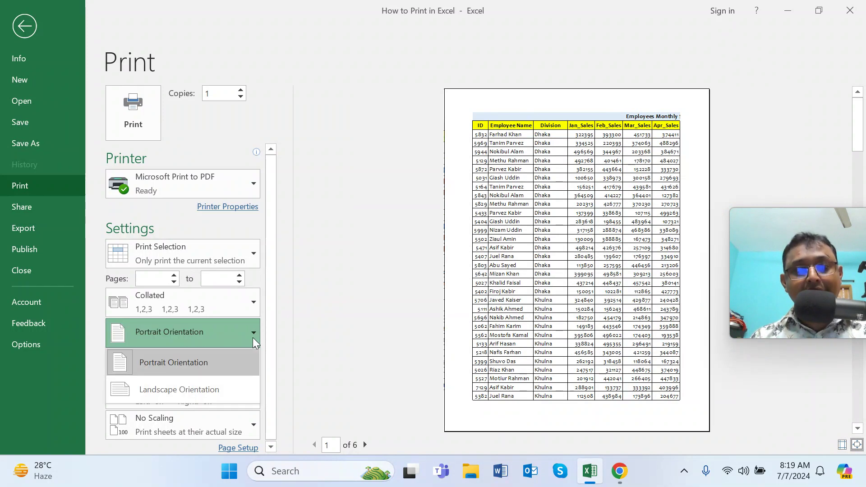
click(222, 389)
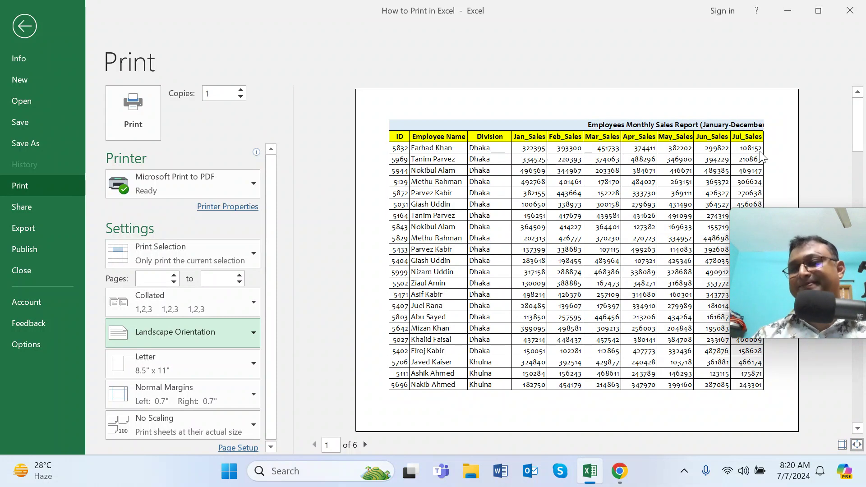
Page through the landscape preview to page 6 and back to page 1 to examine how the table is split
click(365, 445)
click(365, 445)
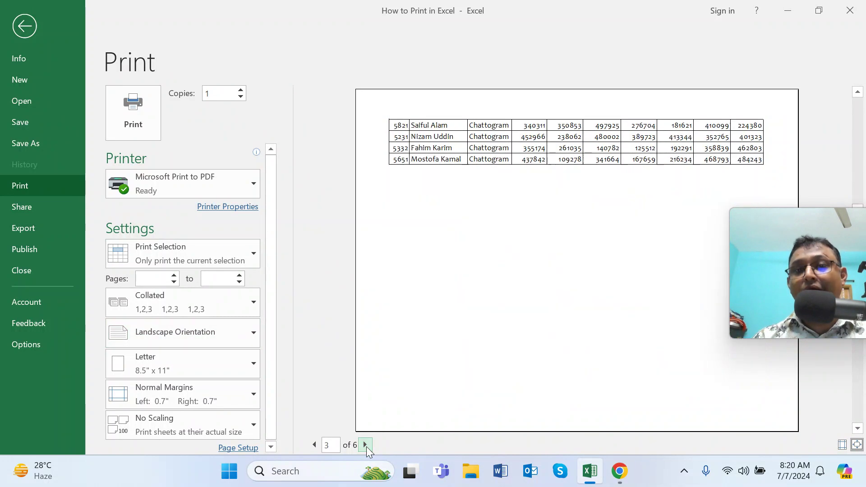
click(365, 445)
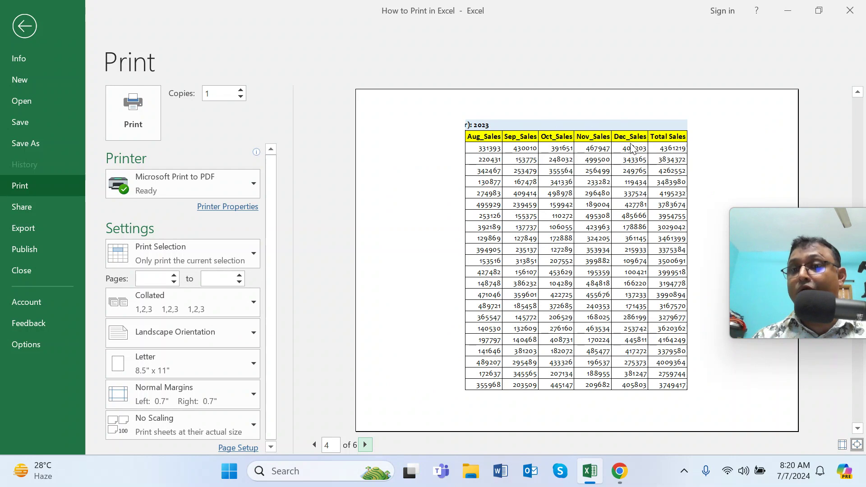
click(365, 444)
click(365, 444)
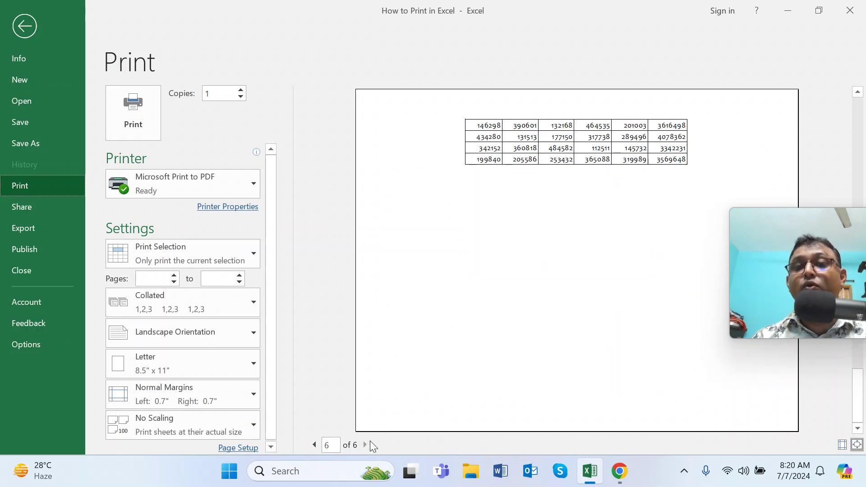
click(317, 445)
click(316, 445)
click(316, 444)
click(316, 445)
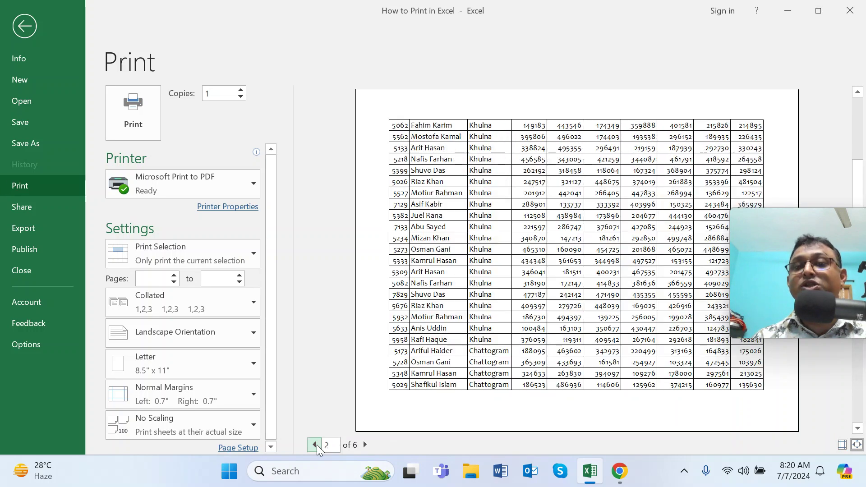
click(317, 445)
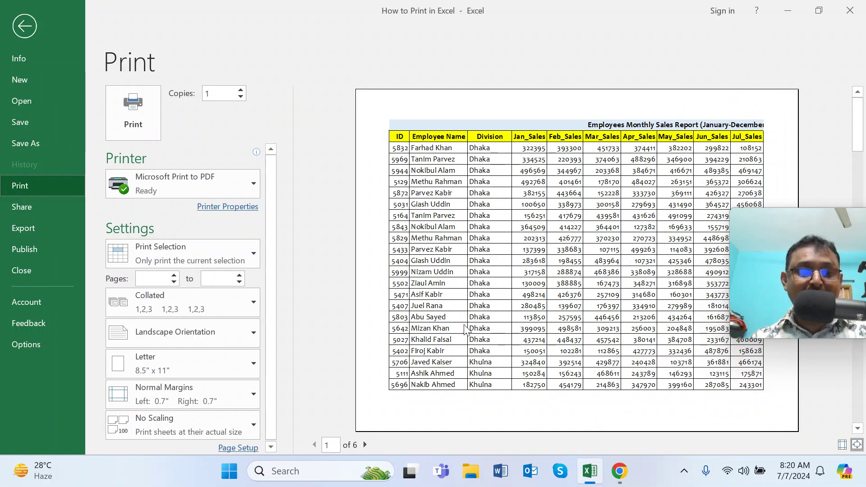
Set the scaling to Fit All Columns on One Page and check both preview pages
click(256, 429)
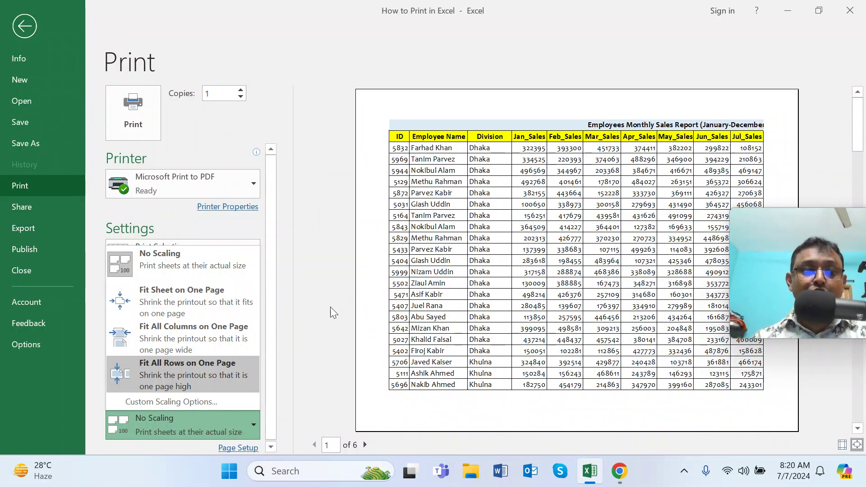
click(214, 337)
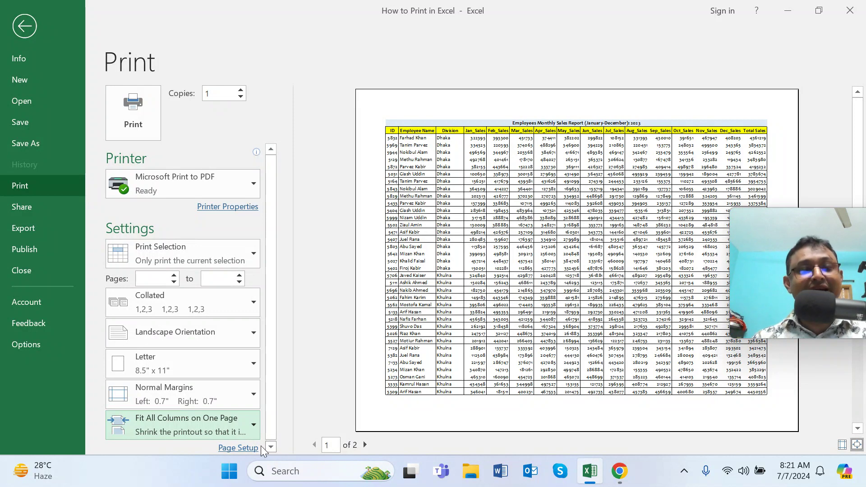
click(366, 445)
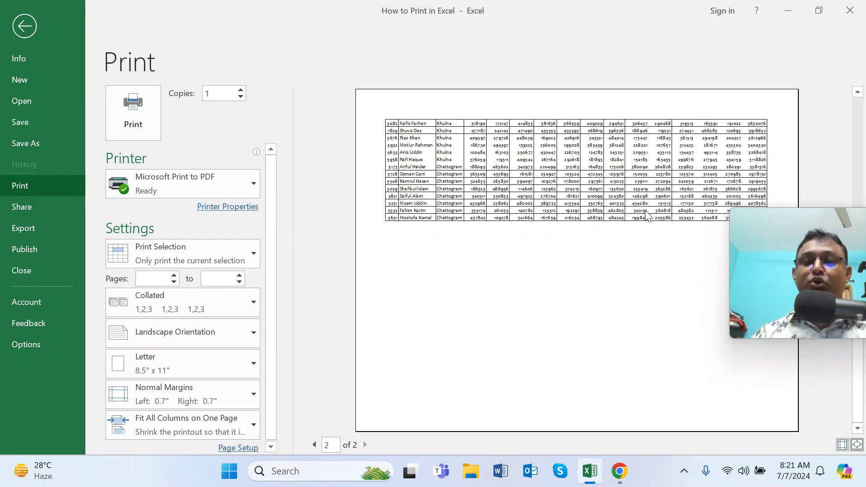
click(315, 446)
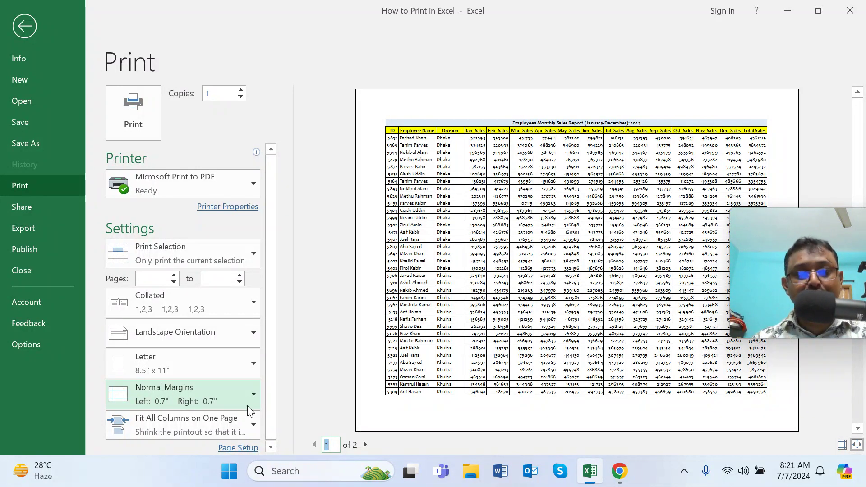
Set the page margins to Narrow and check how the table fills both preview pages
click(253, 395)
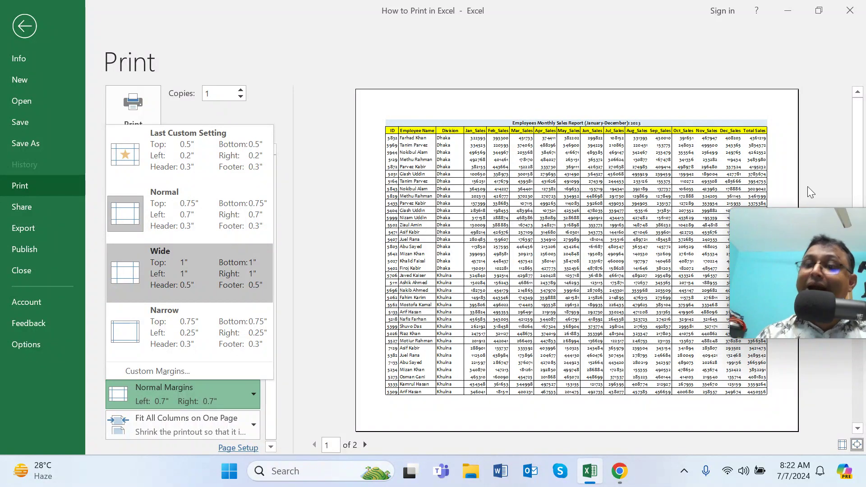
click(217, 323)
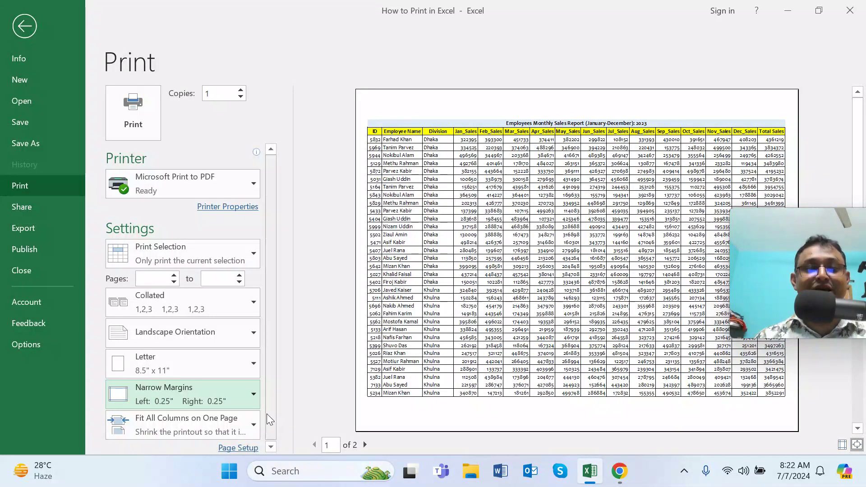
click(253, 400)
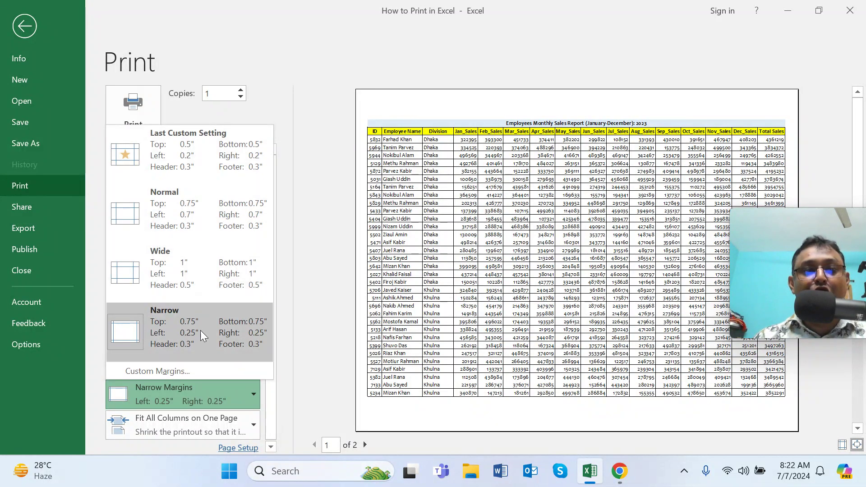
click(331, 309)
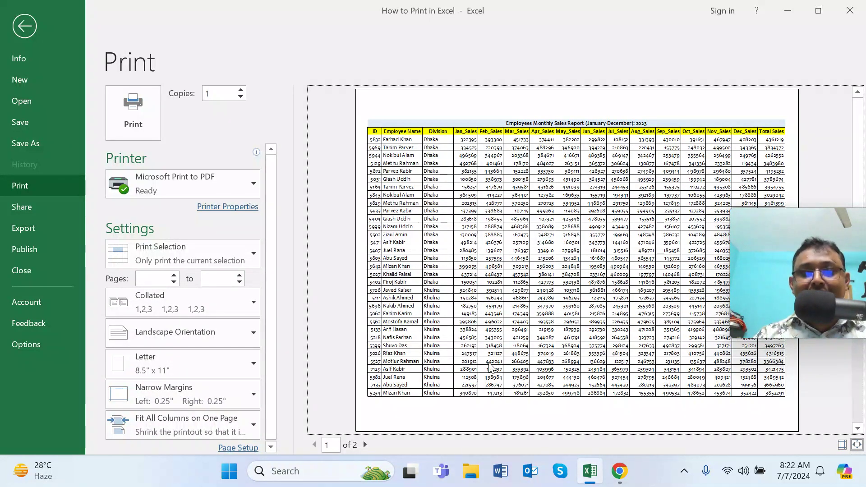
click(365, 445)
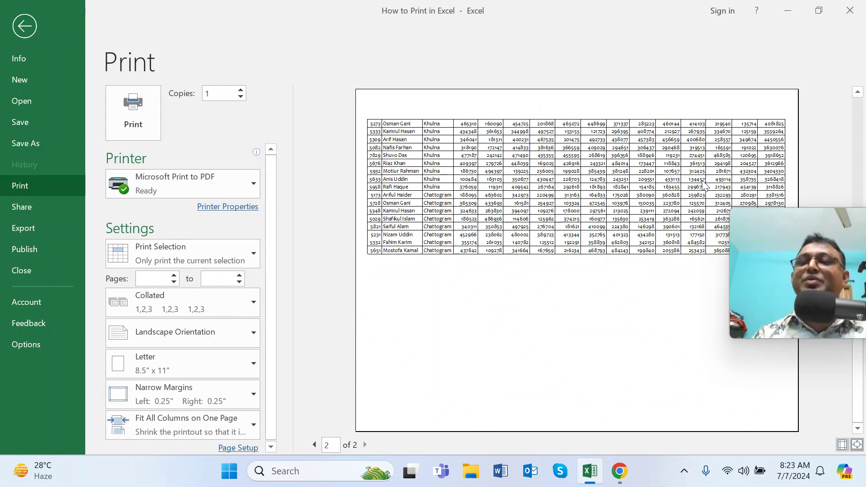
click(318, 446)
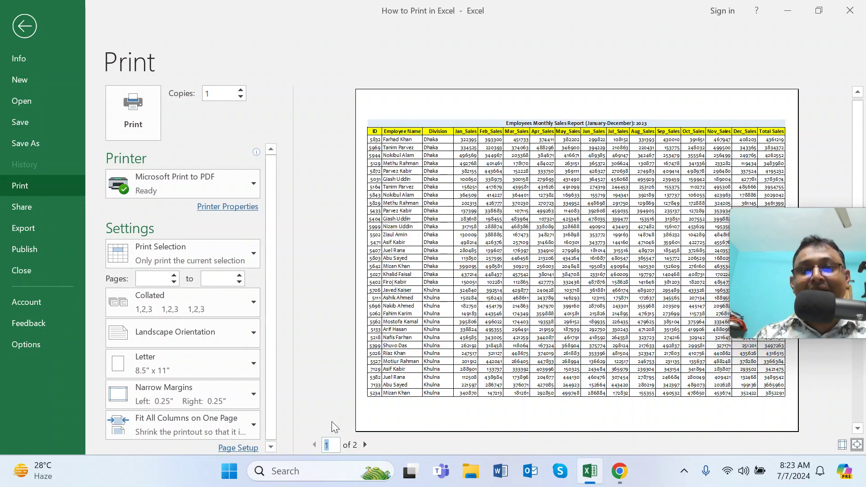
click(365, 445)
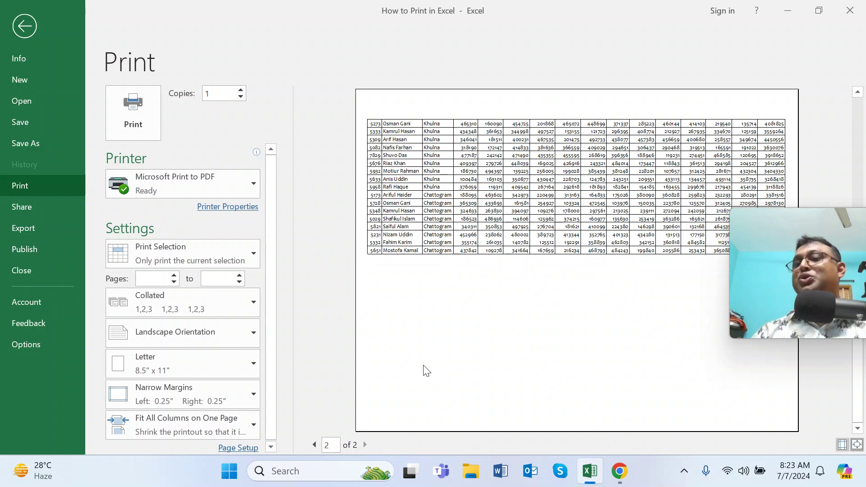
click(314, 445)
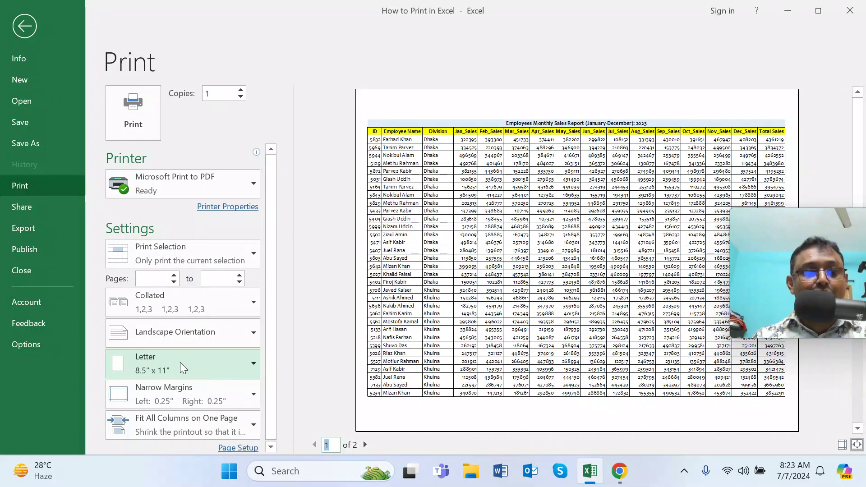
Set the paper size to A4 and check both pages of the sales table in the preview
click(251, 366)
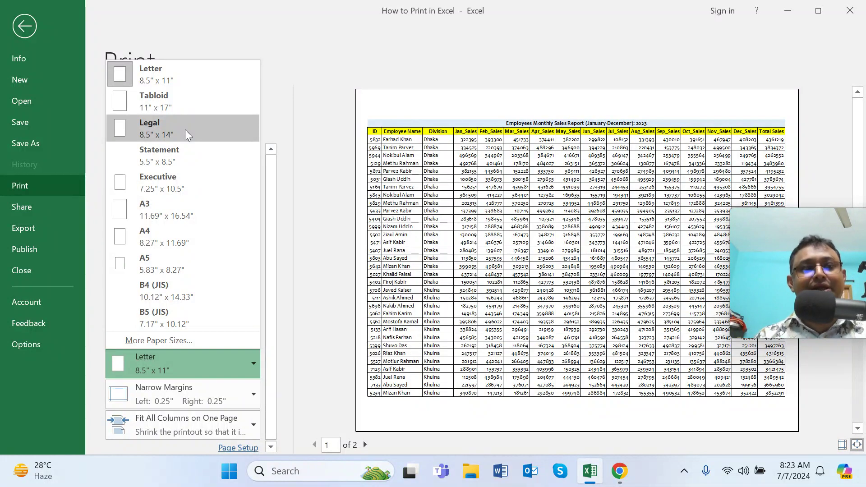
click(179, 246)
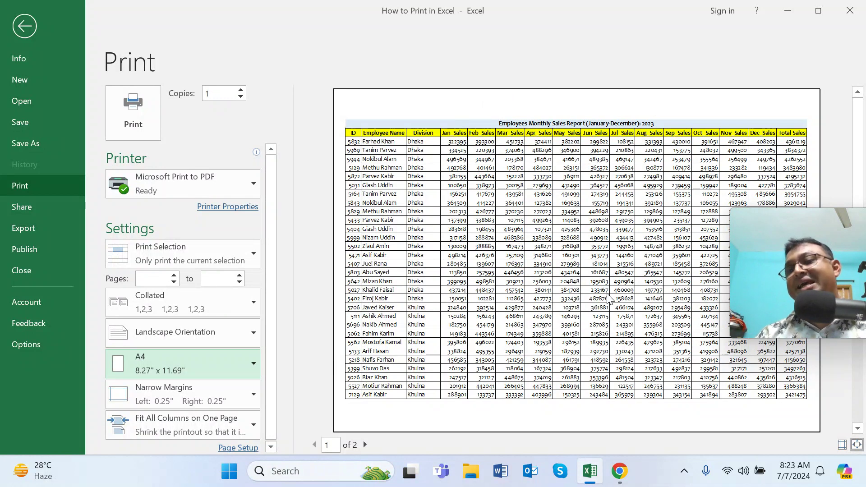
click(366, 446)
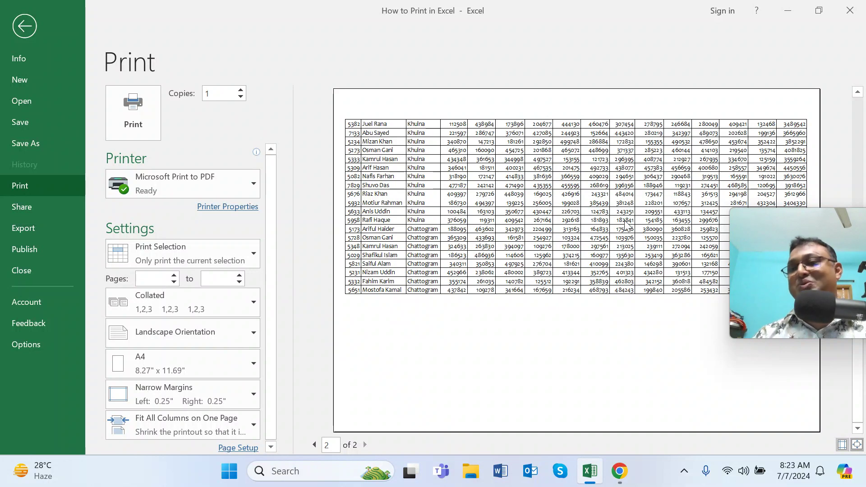
click(314, 445)
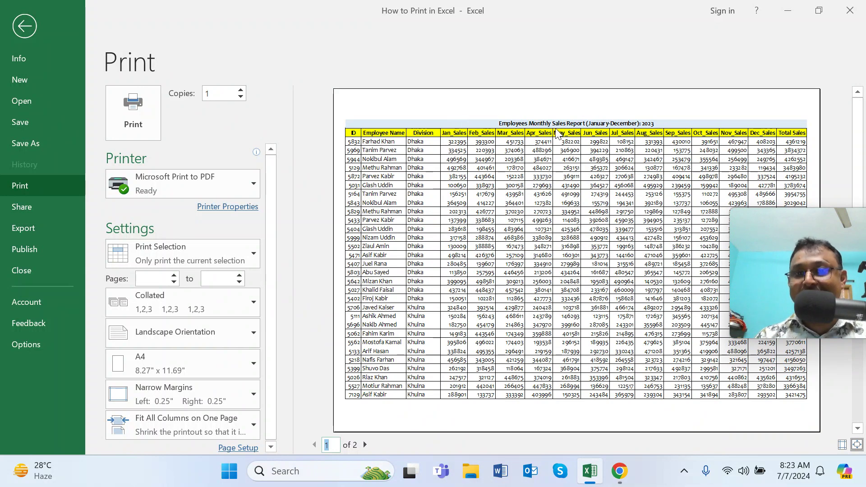
Recheck page 2 of the A4 preview for the header row and return to the worksheet
click(365, 444)
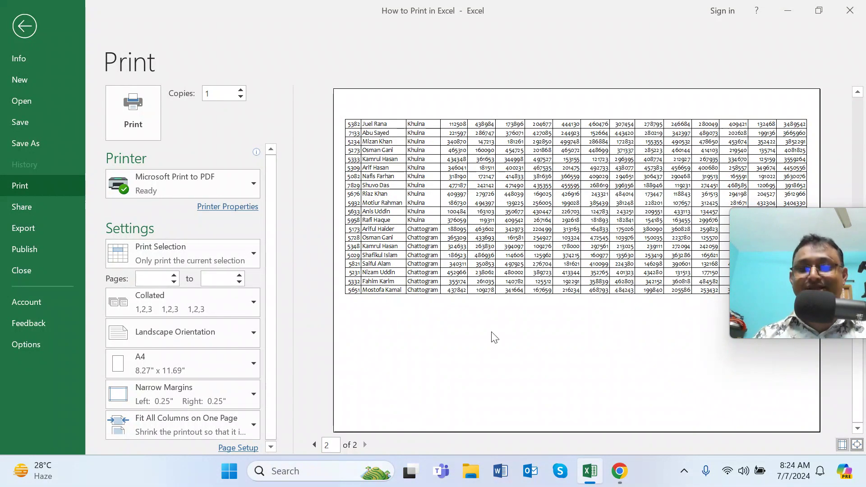
click(314, 445)
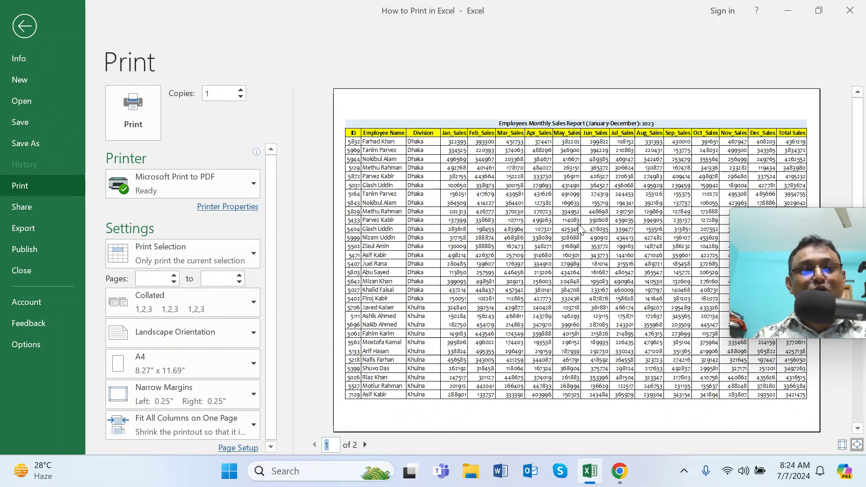
click(304, 243)
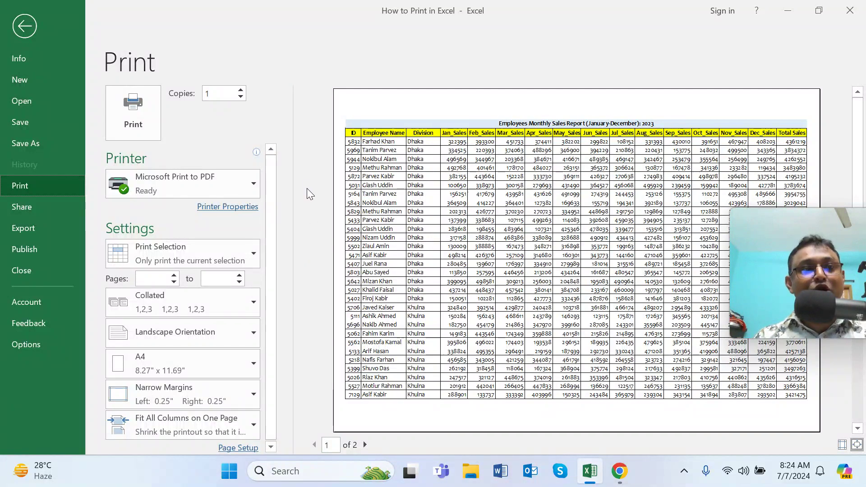
click(18, 22)
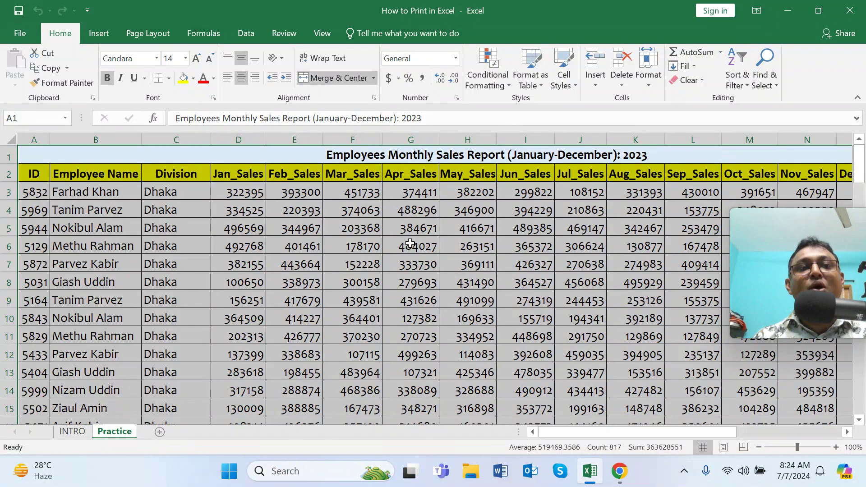
Set row 2 to repeat at the top of every printed page, check both preview pages and return to the worksheet
click(153, 33)
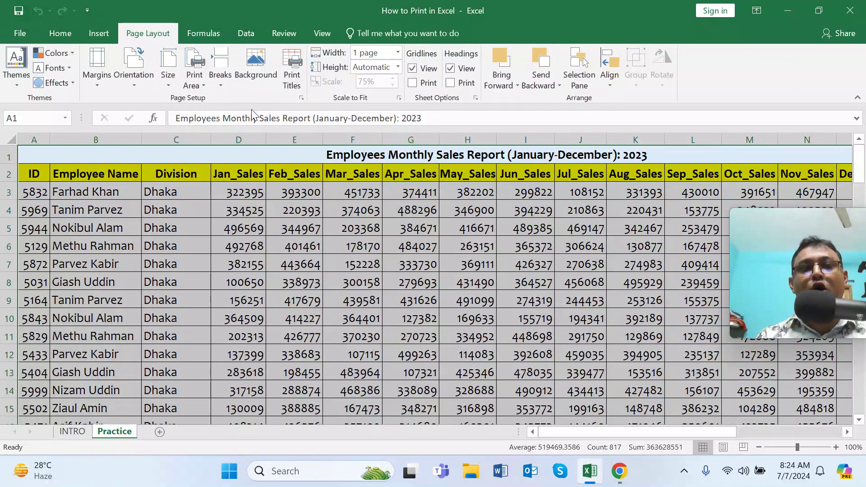
click(295, 70)
drag(311, 86, 477, 168)
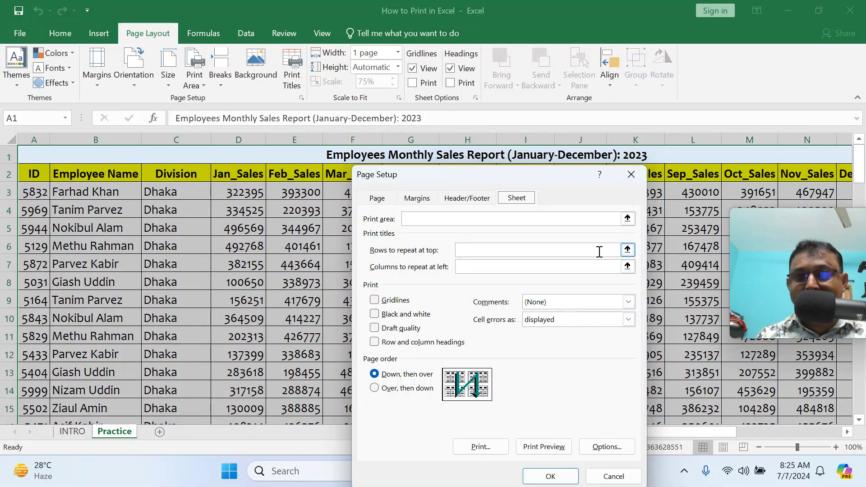
click(627, 250)
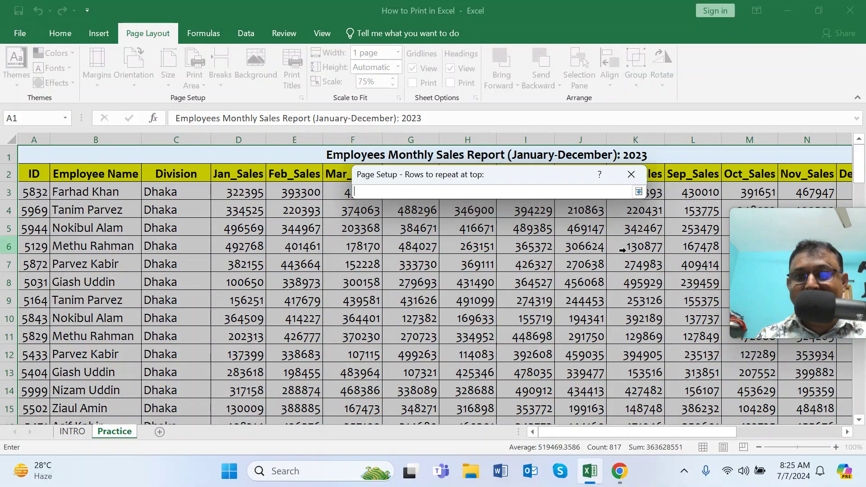
click(8, 172)
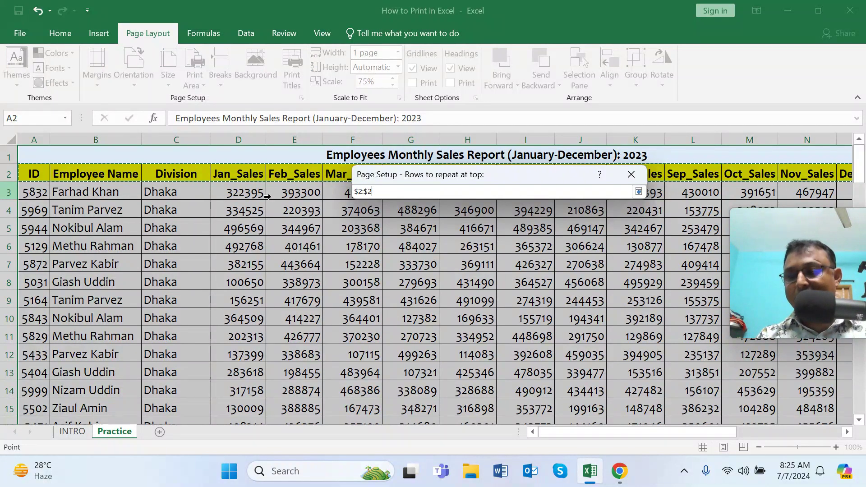
key(Return)
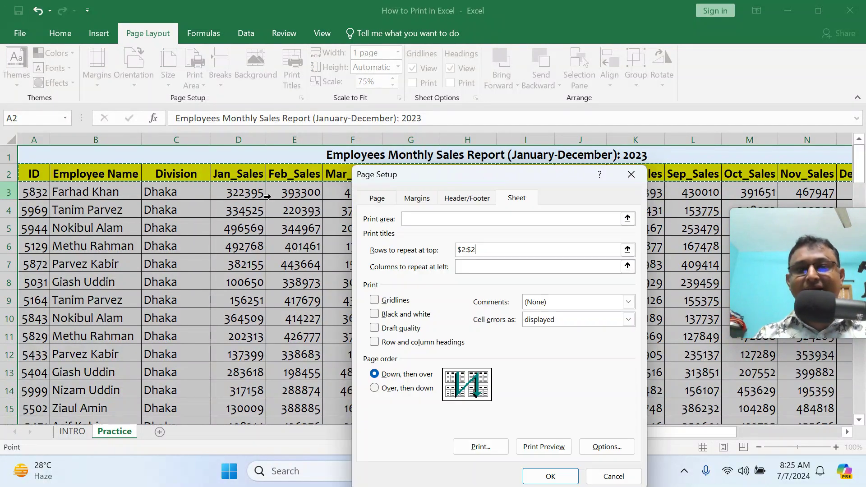
click(544, 446)
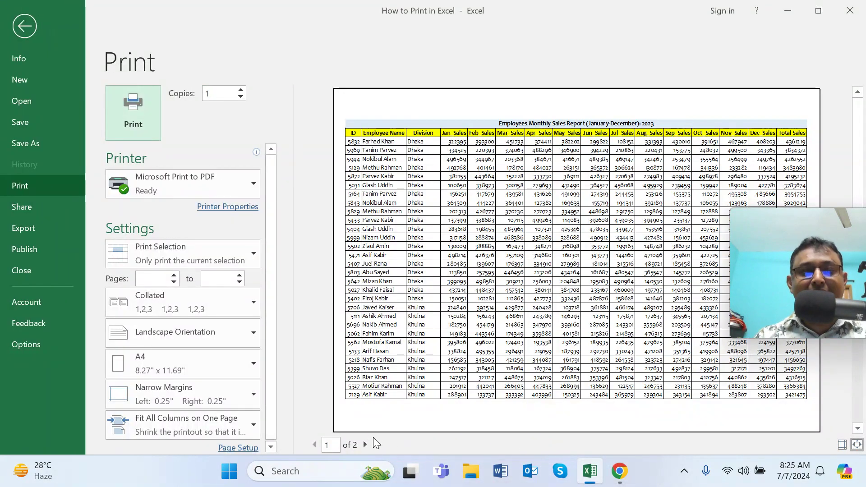
click(364, 443)
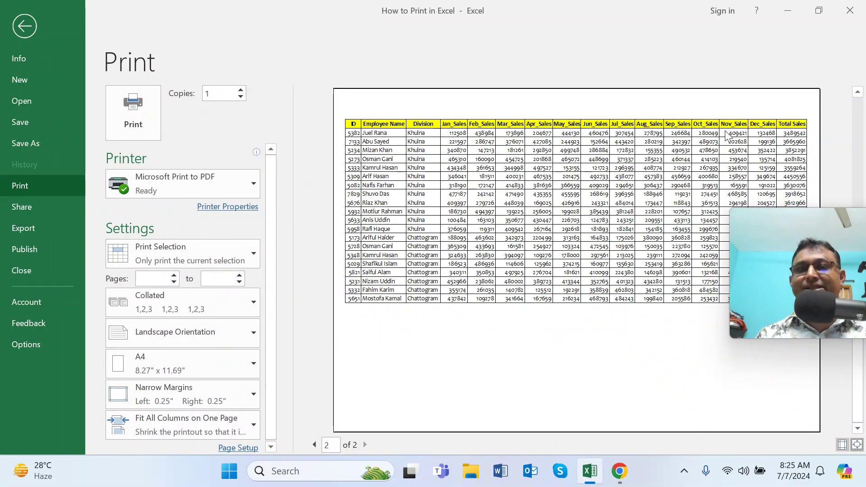
click(24, 26)
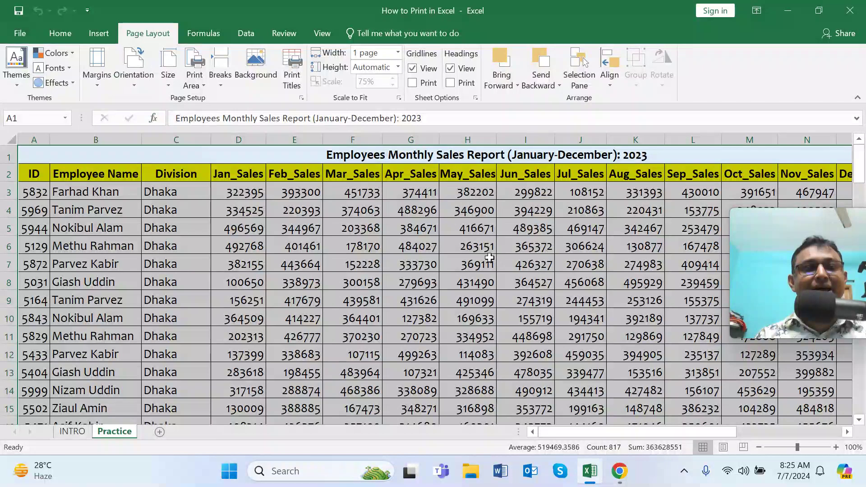
Replace the rows to repeat at top with rows 1 and 2 ($1:$2) and check both pages in the print preview
click(297, 76)
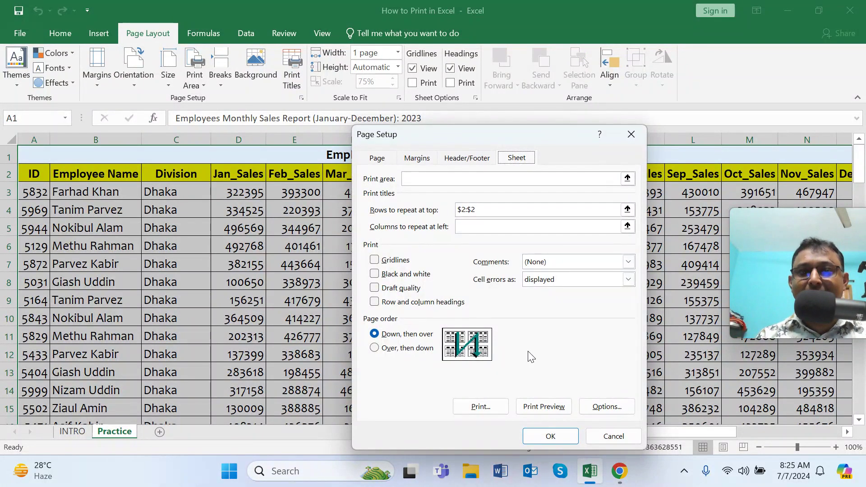
click(490, 210)
key(BackSpace)
key(BackSpace)
key(BackSpace)
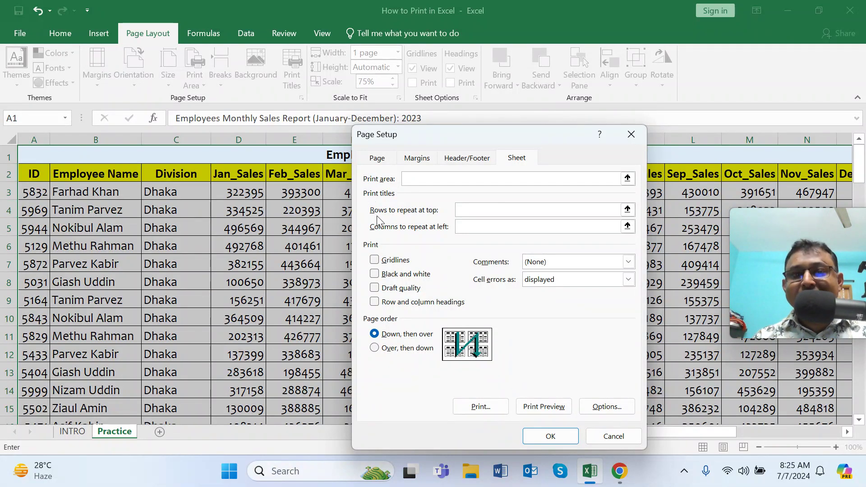
click(628, 210)
drag(8, 157, 8, 171)
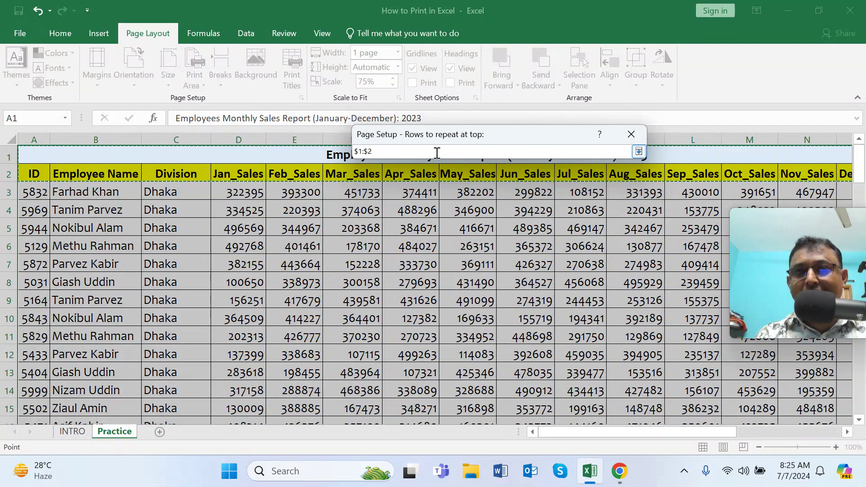
key(Return)
click(544, 407)
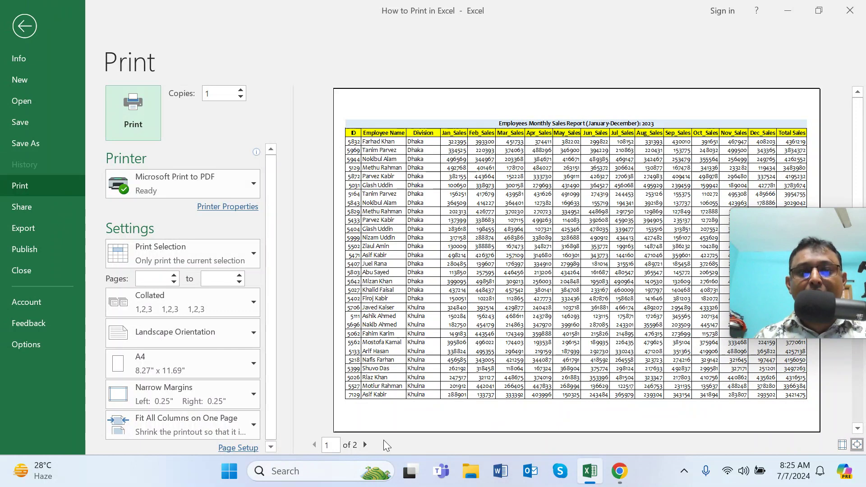
click(366, 445)
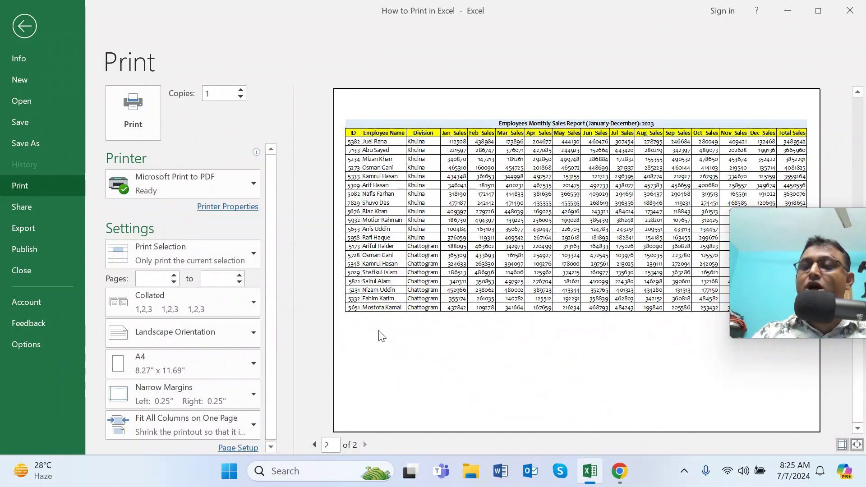
click(315, 444)
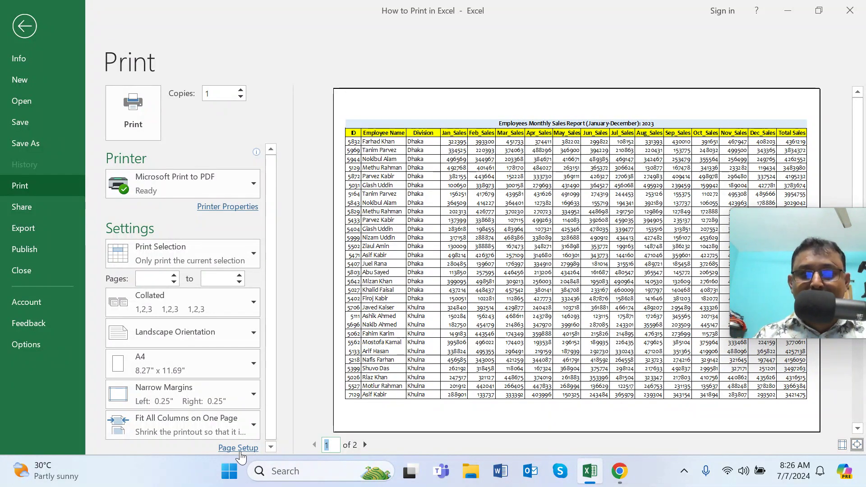
Set the page footer to the "Page 1 of ?" format and check the page numbering on both preview pages
click(239, 448)
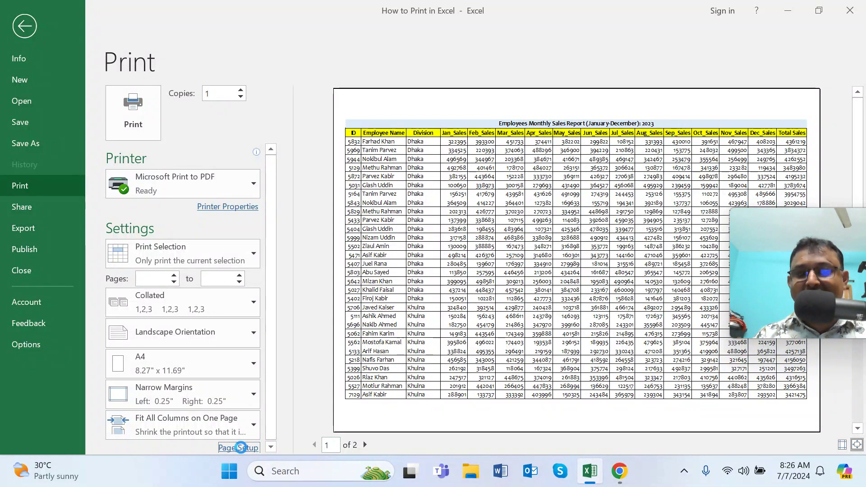
drag(472, 149, 275, 87)
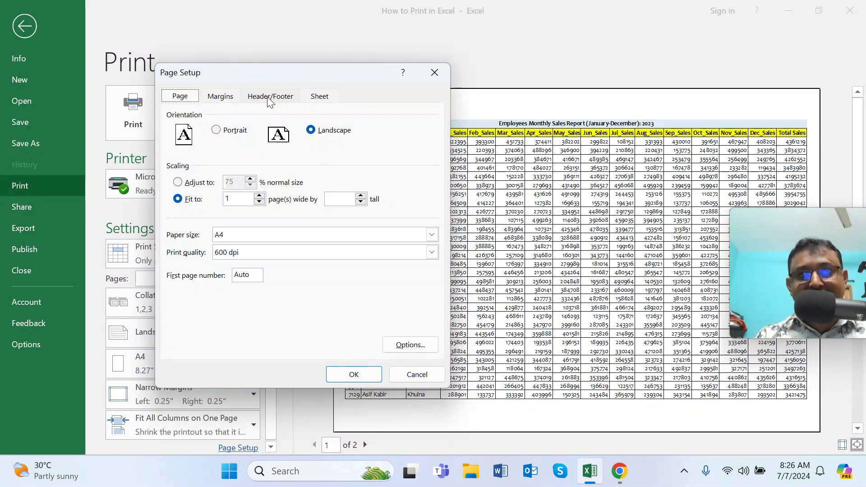
click(269, 97)
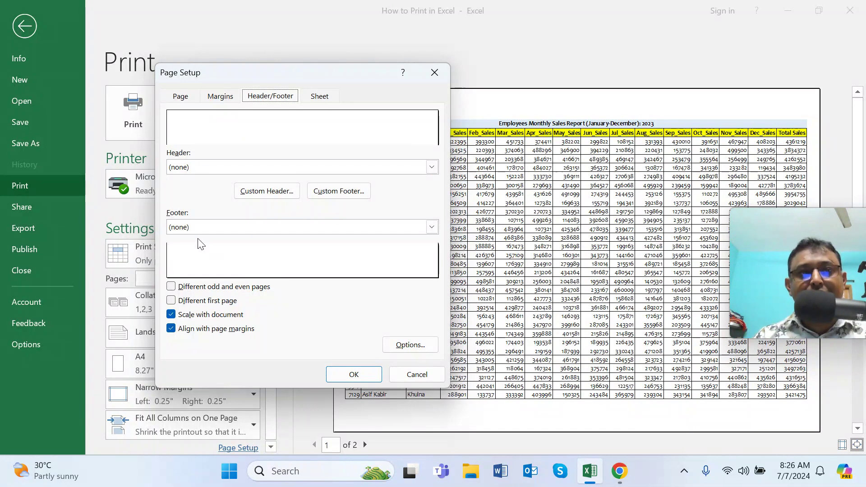
click(432, 227)
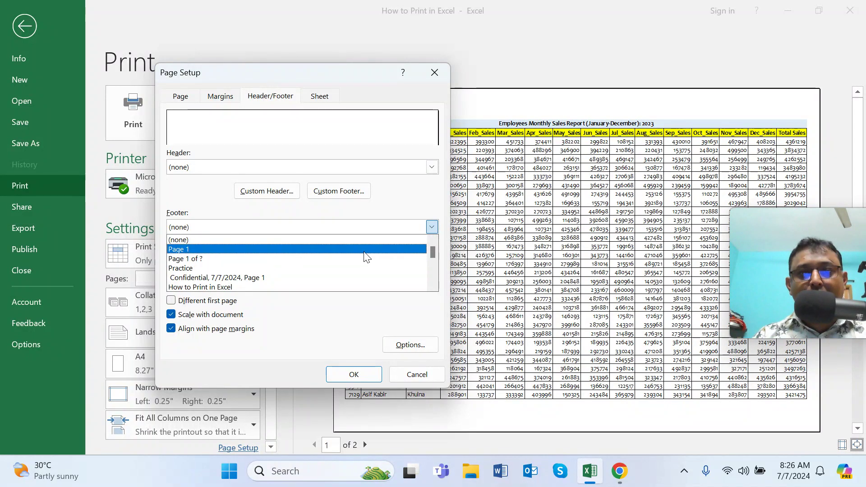
scroll(403, 259, down, 1)
scroll(403, 259, down, 4)
scroll(401, 252, up, 5)
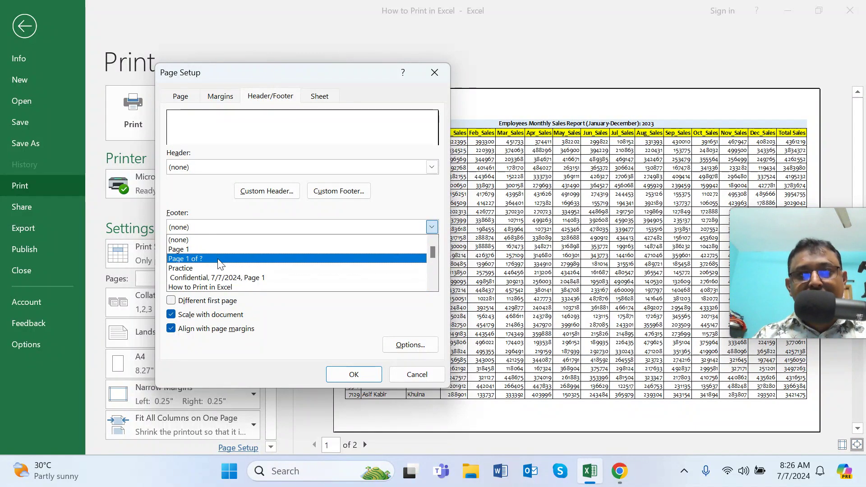
click(220, 259)
click(346, 375)
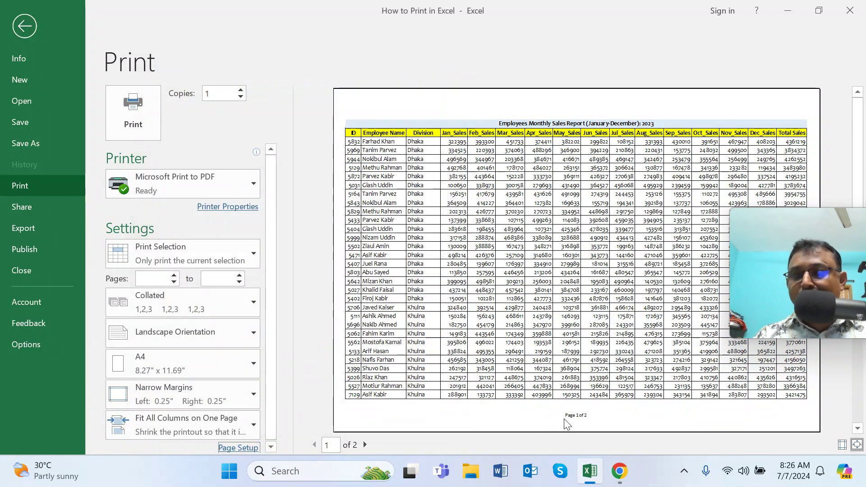
click(367, 445)
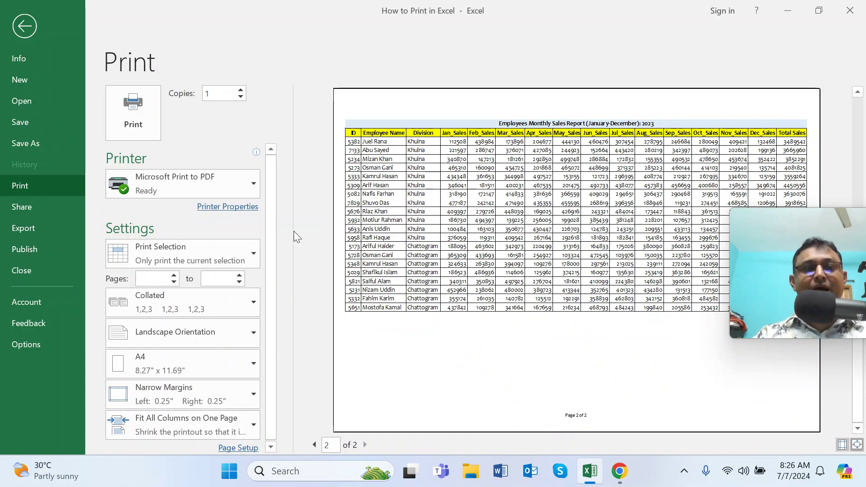
click(315, 445)
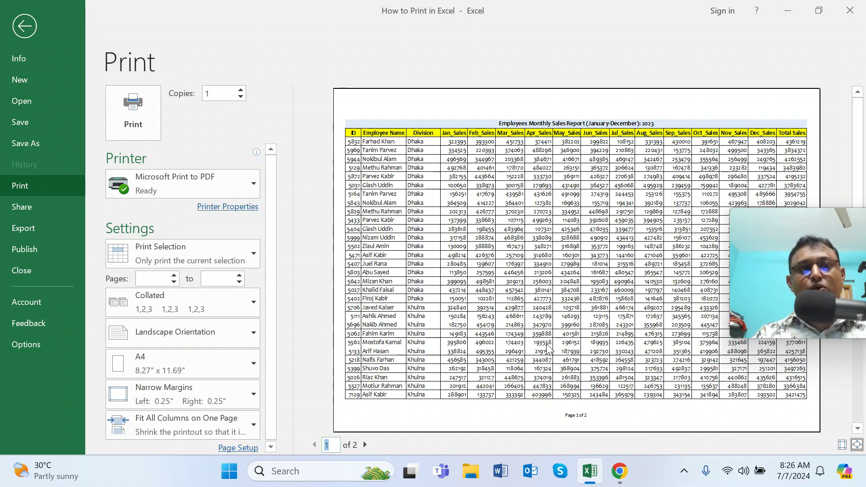
Review the available printers and choose Microsoft Print to PDF as the printer
click(241, 90)
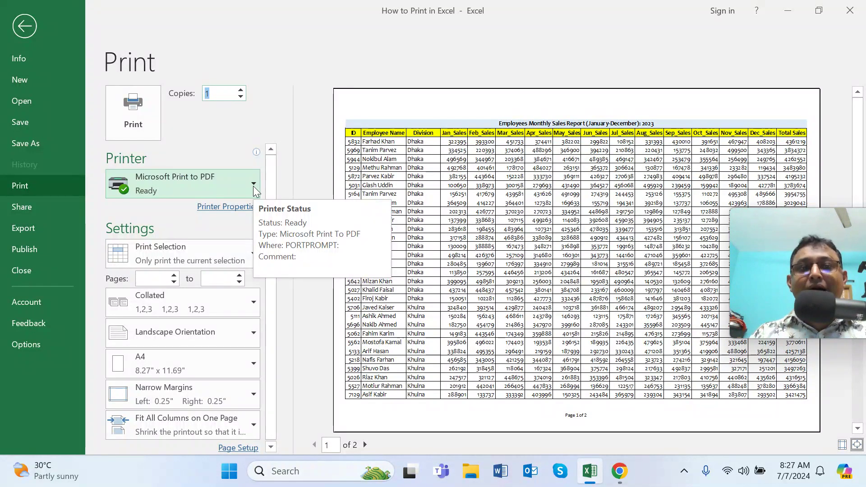
click(254, 188)
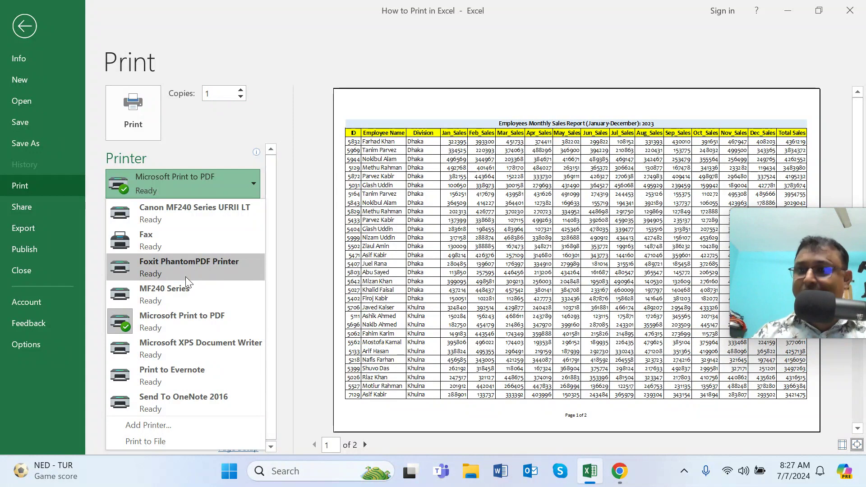
click(209, 146)
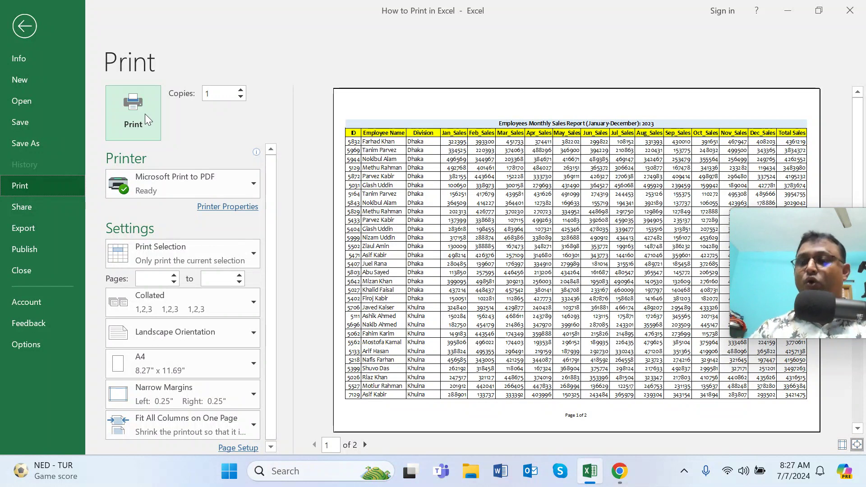
click(203, 183)
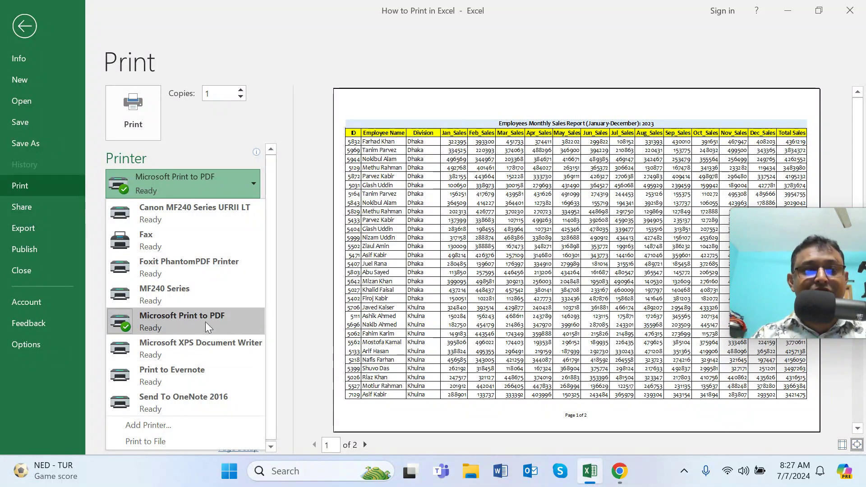
click(173, 323)
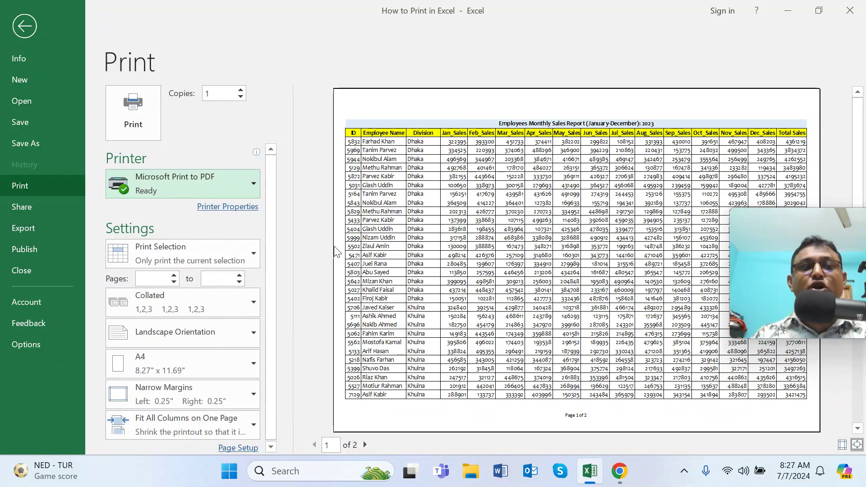
Print the selected sales table to a PDF document saved on the Desktop as "Employees Sales"
click(145, 119)
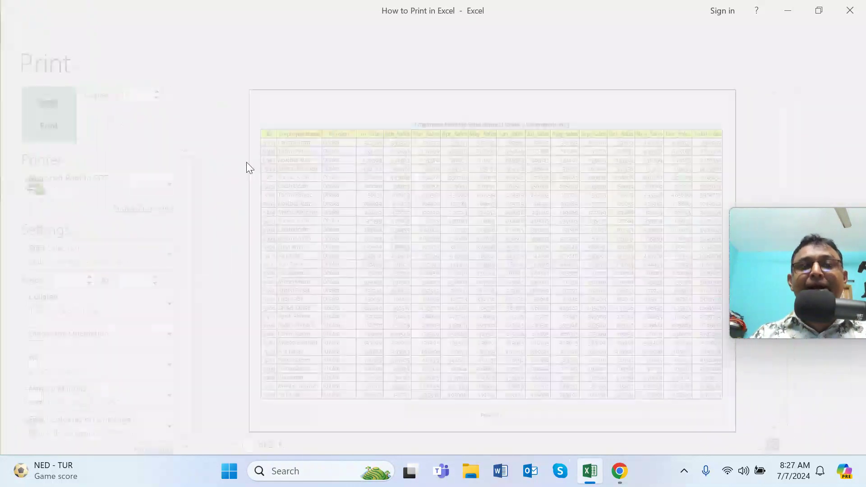
click(444, 255)
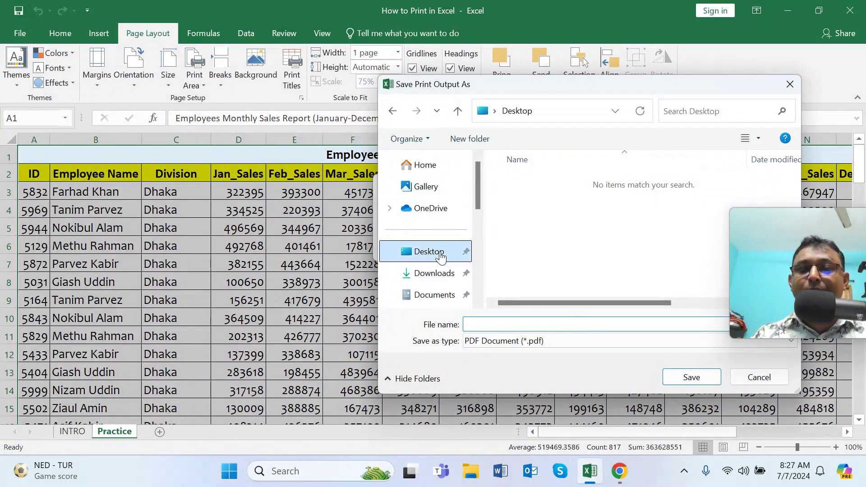
click(500, 323)
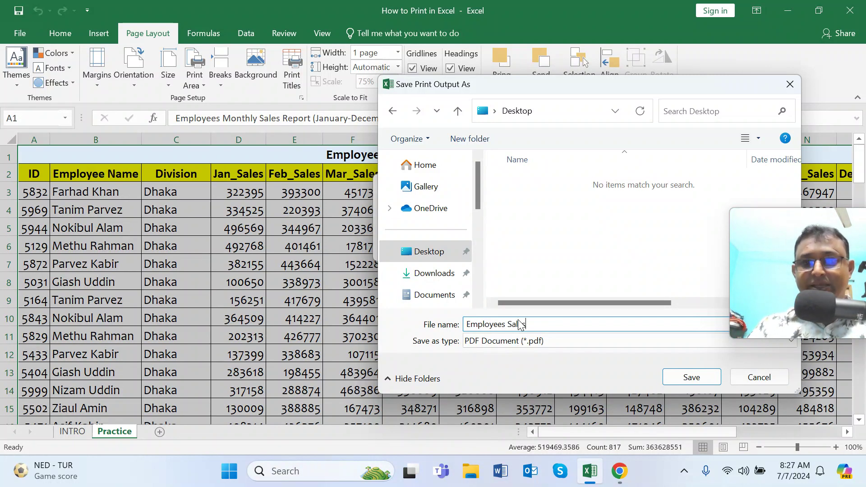
click(688, 375)
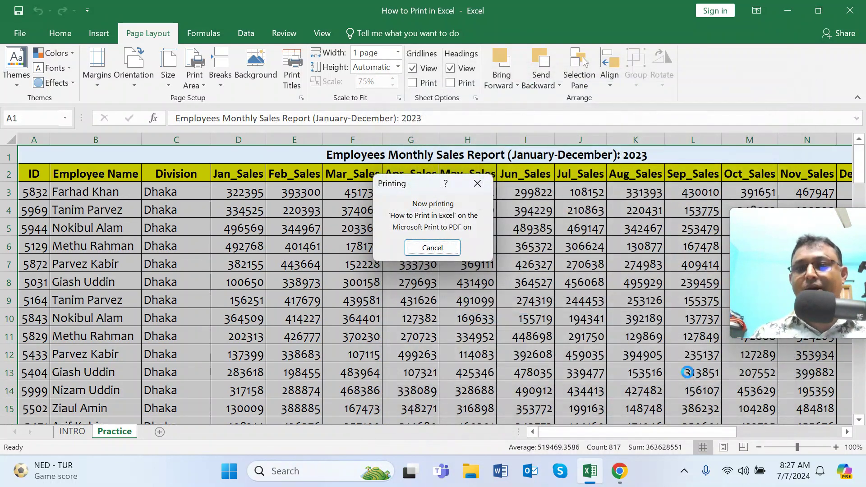
Close the workbook, open the Employees Sales PDF from the desktop in Adobe Acrobat and check both pages
click(846, 19)
click(429, 265)
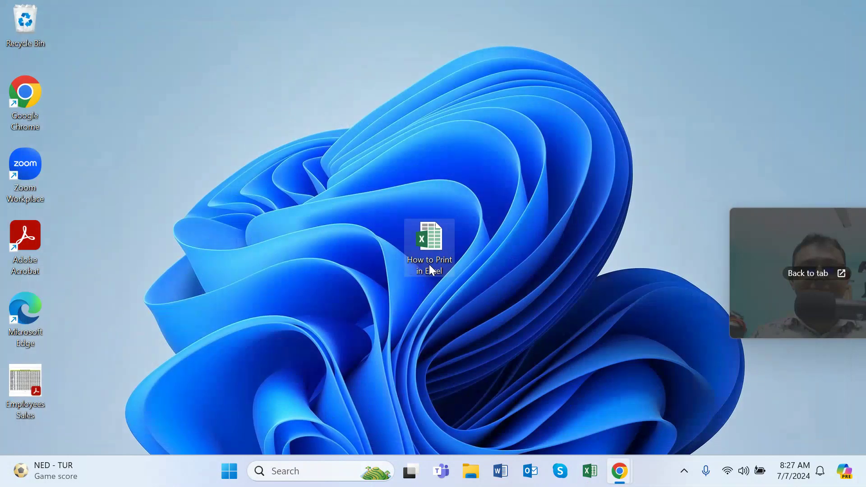
double_click(29, 383)
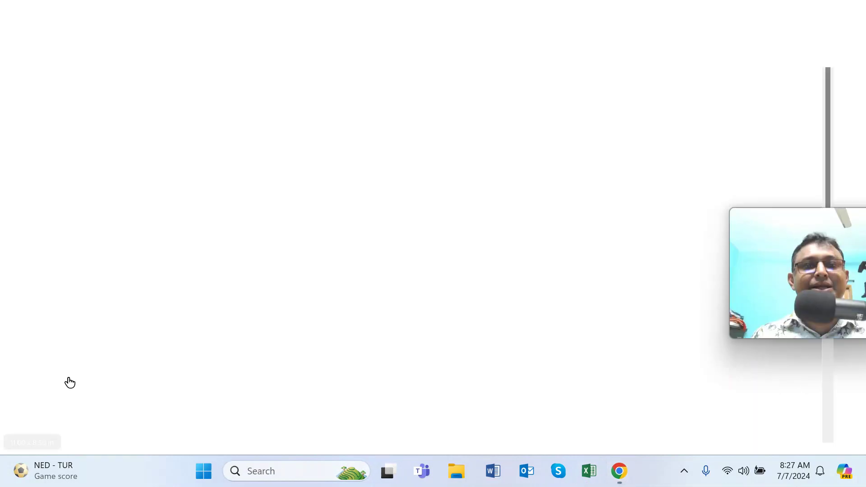
click(176, 74)
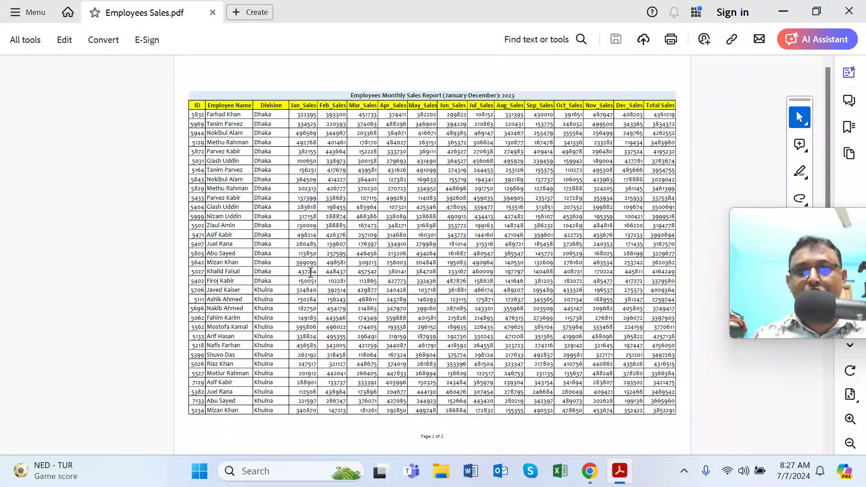
click(850, 346)
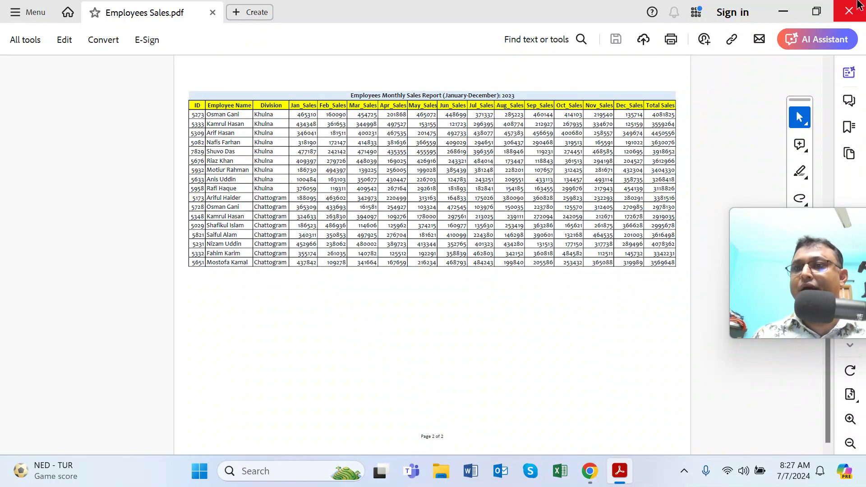
Close the PDF, refresh the desktop and reopen the "How to Print in Excel" workbook
click(849, 11)
right_click(503, 357)
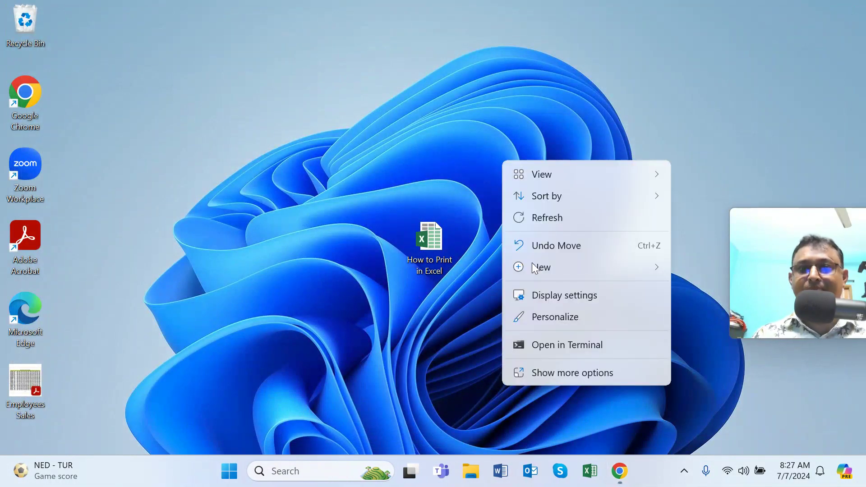
click(552, 218)
double_click(438, 250)
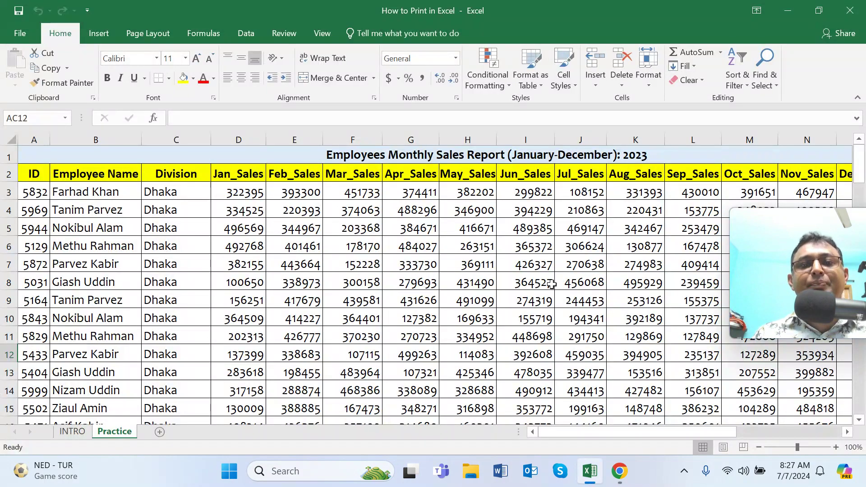
drag(748, 224, 769, 140)
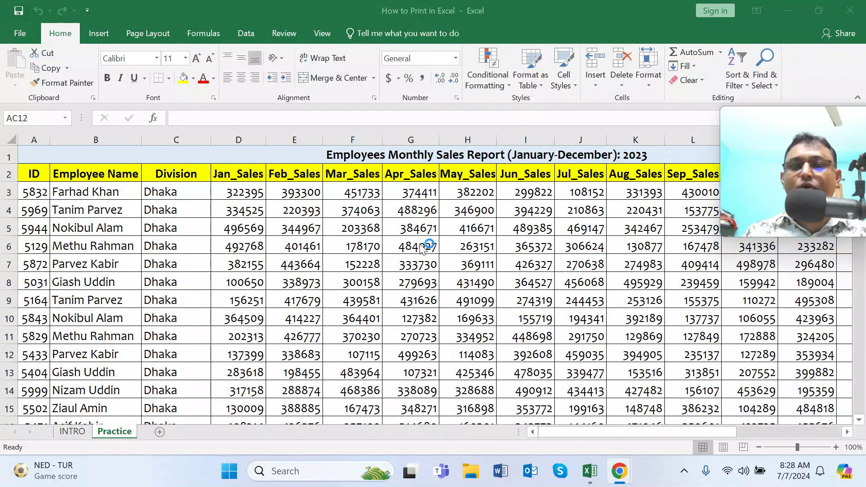
Select all Chattogram division records in rows 45 to 52, from the ID column through Total Sales
scroll(412, 270, down, 2)
scroll(412, 271, down, 5)
click(412, 267)
scroll(326, 287, down, 6)
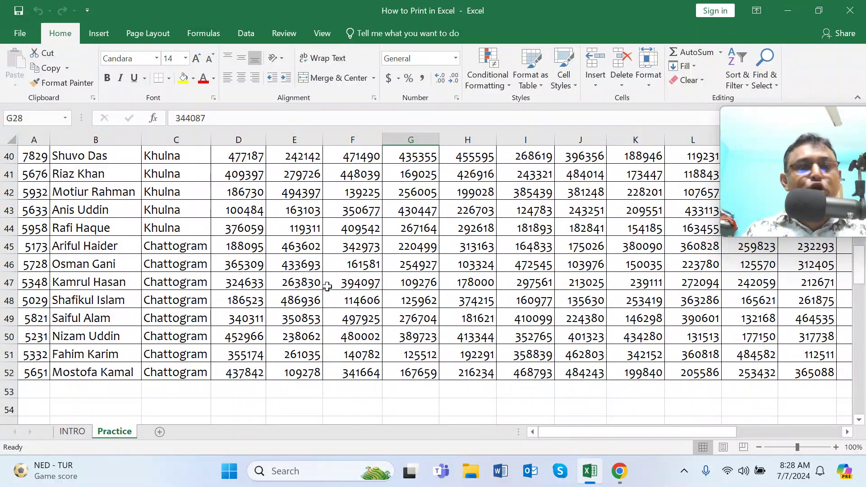
drag(786, 147, 623, 18)
scroll(504, 198, down, 2)
scroll(504, 199, up, 3)
scroll(504, 199, down, 1)
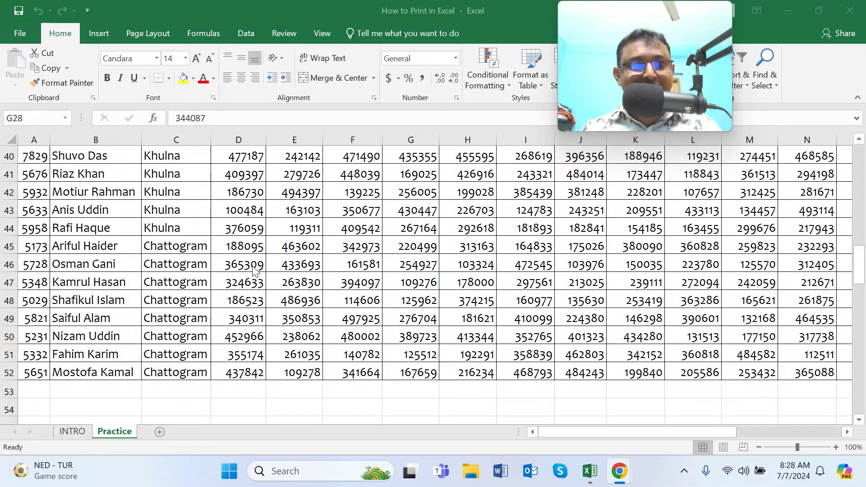
click(28, 243)
click(171, 305)
drag(28, 246, 732, 373)
drag(717, 432, 652, 433)
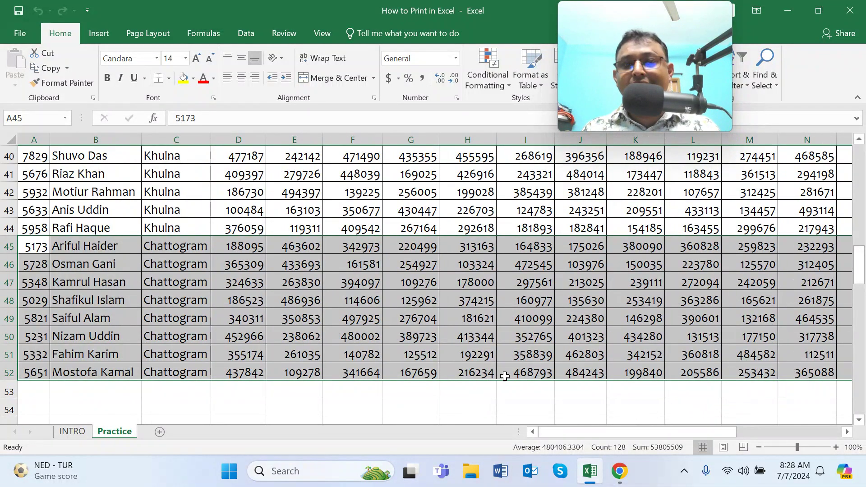
click(847, 432)
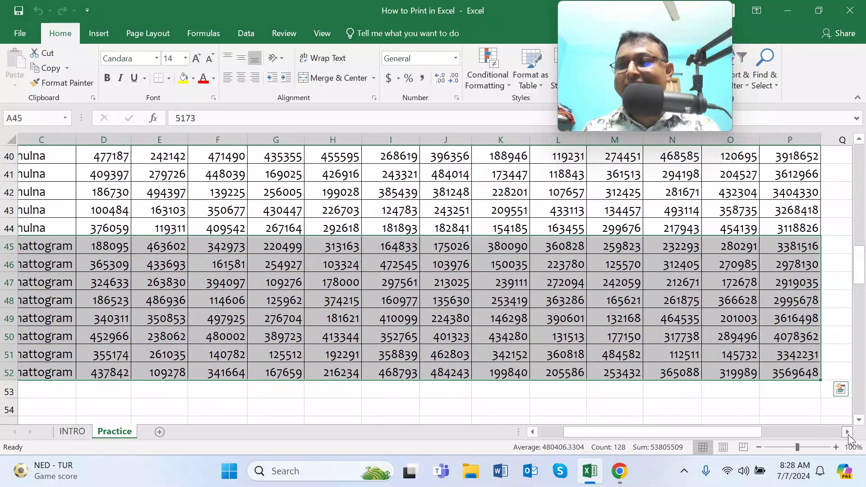
drag(602, 429, 549, 430)
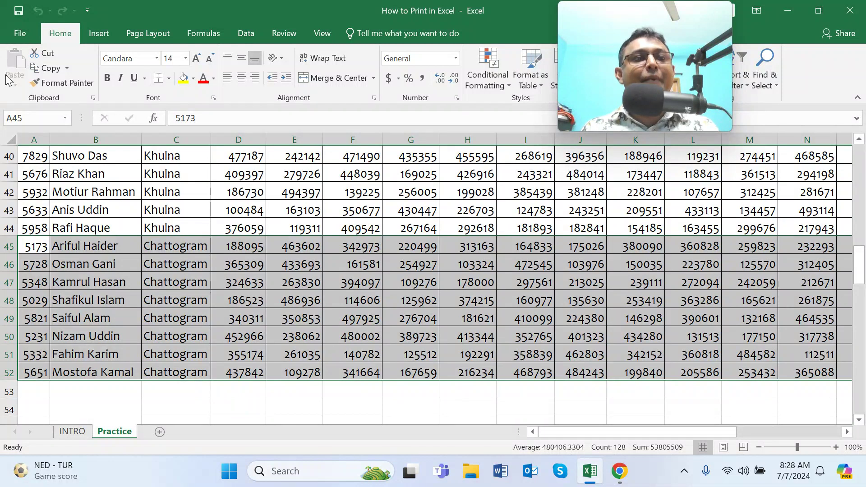
Set the printout to Print Selection and check every page of its print preview
click(18, 34)
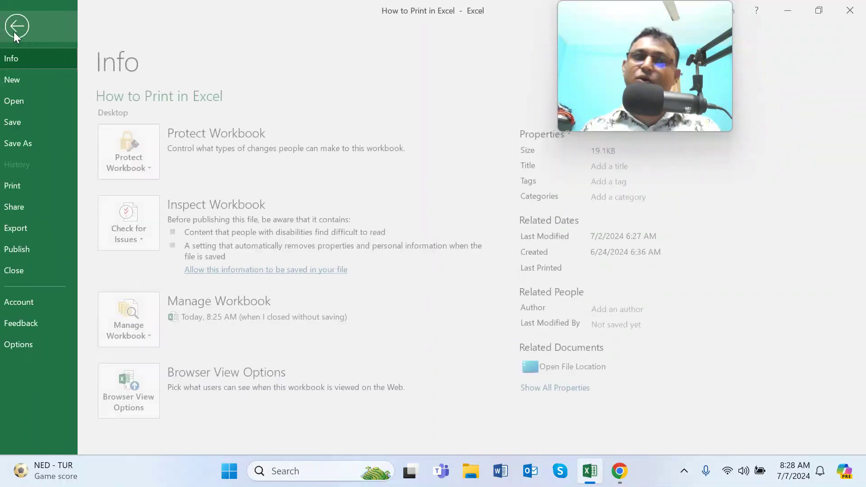
click(22, 189)
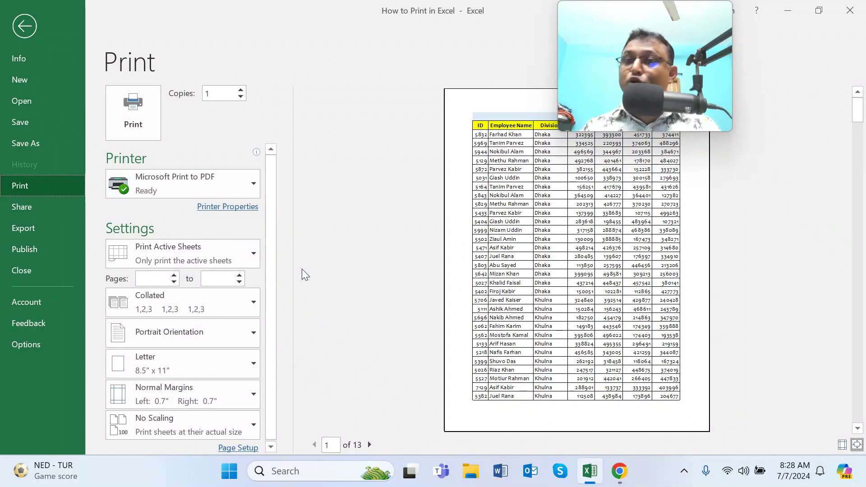
click(254, 263)
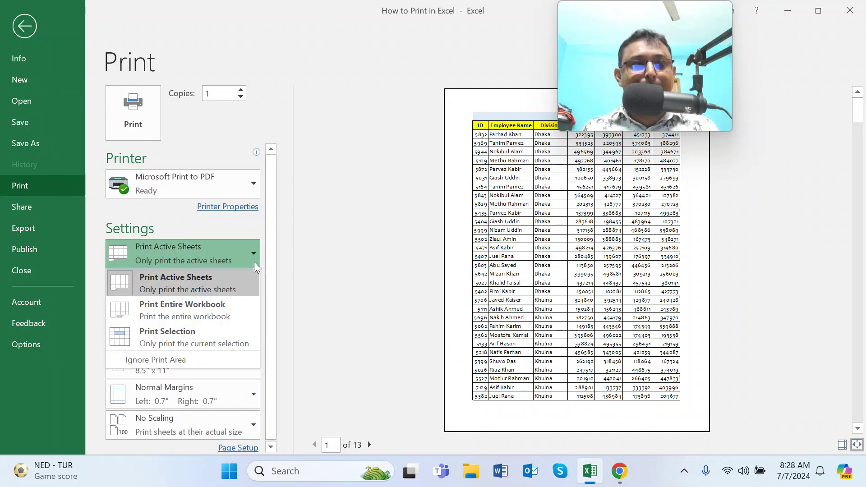
click(211, 334)
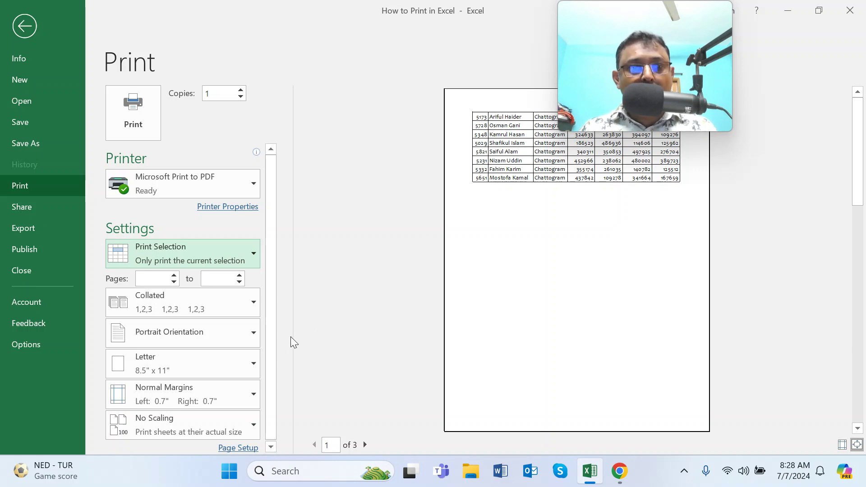
drag(579, 32, 750, 194)
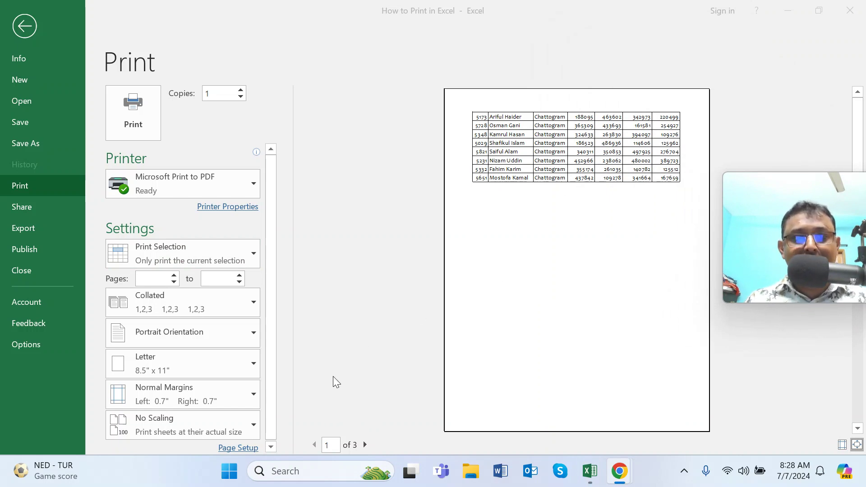
click(368, 447)
click(365, 446)
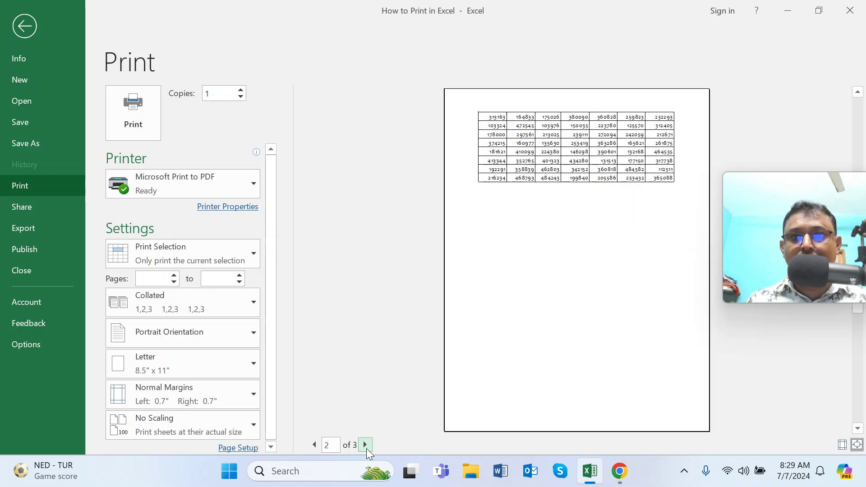
click(365, 445)
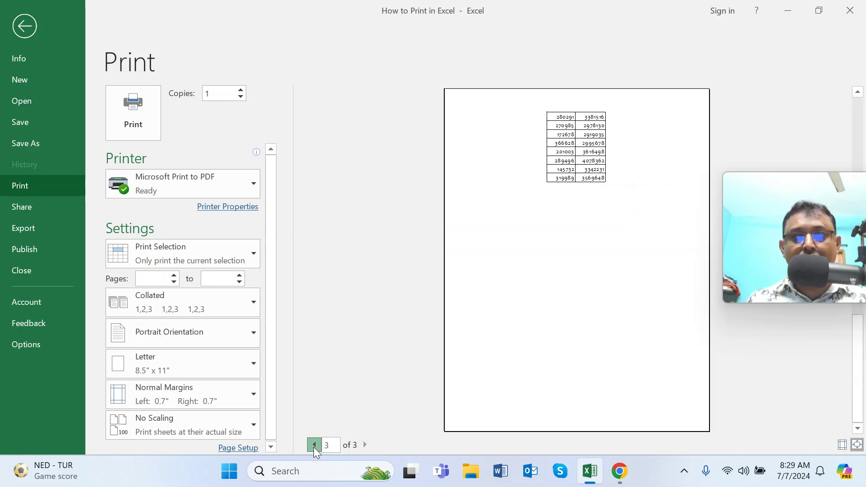
click(313, 446)
click(313, 446)
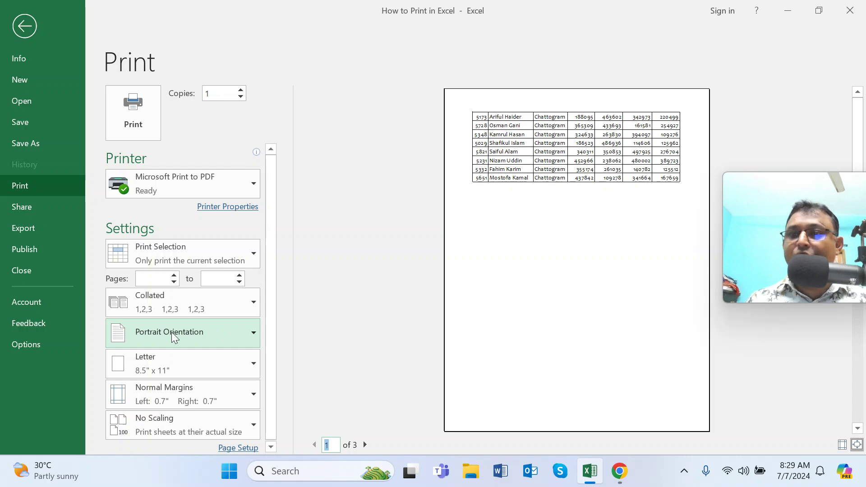
Set the printout to Landscape Orientation and scale it with Fit All Columns on One Page
click(250, 334)
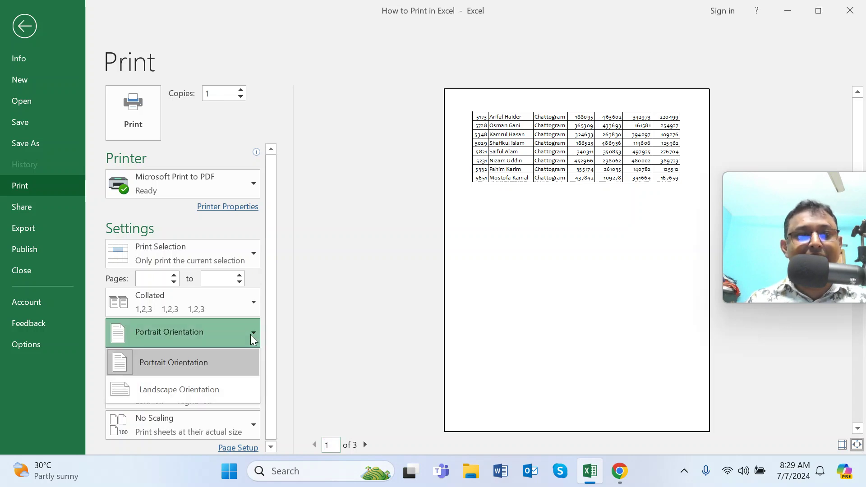
click(205, 391)
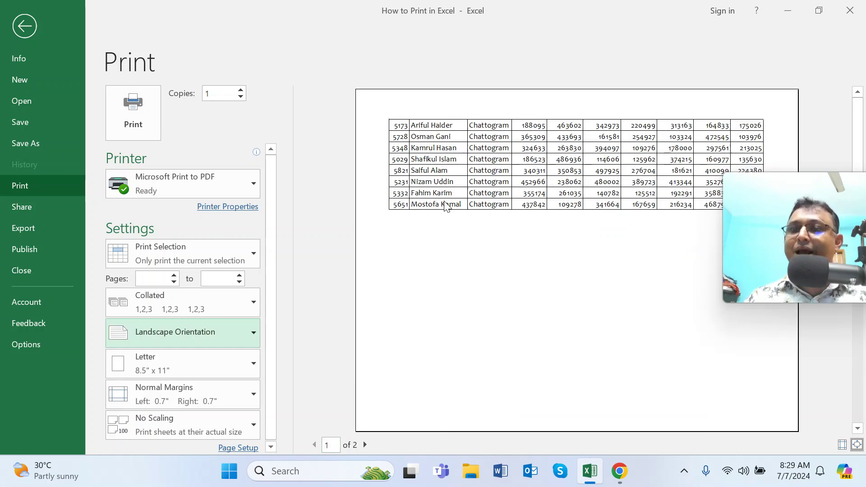
drag(761, 200, 768, 251)
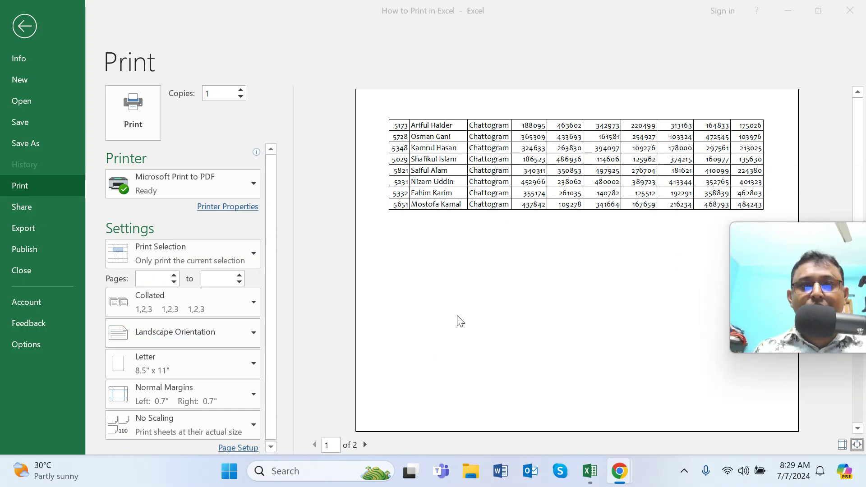
click(254, 425)
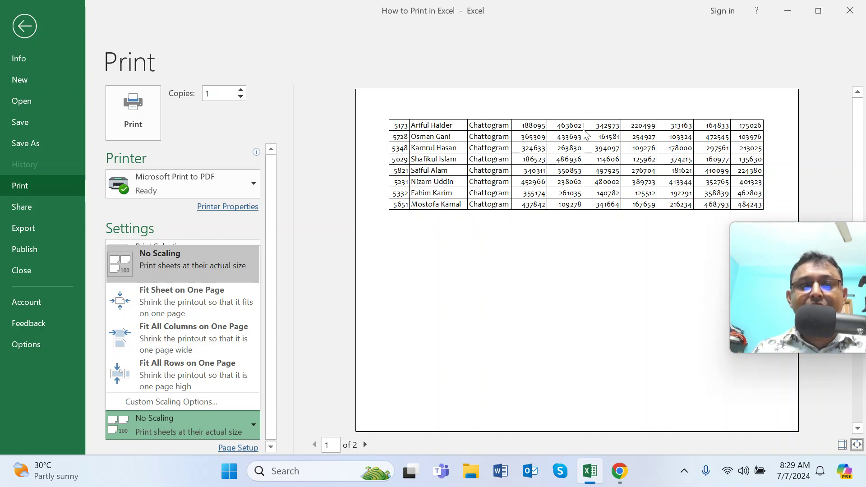
click(215, 337)
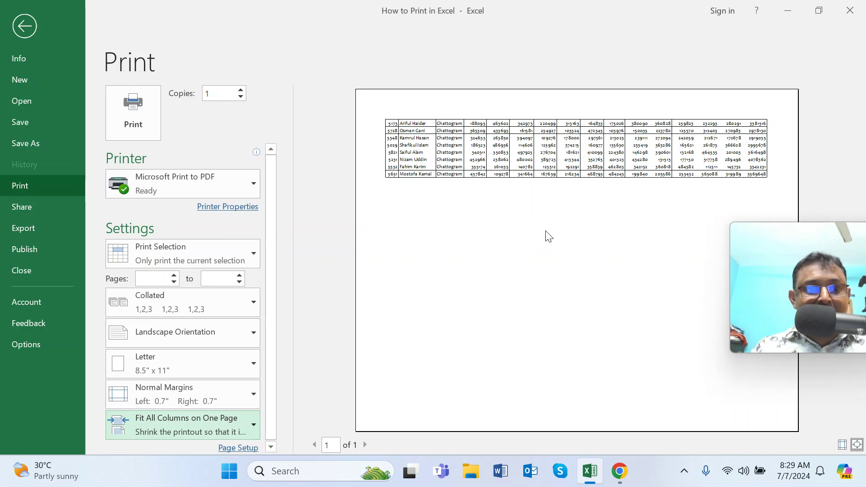
Set the paper size to A4 and the margins to Narrow for the printout
click(253, 364)
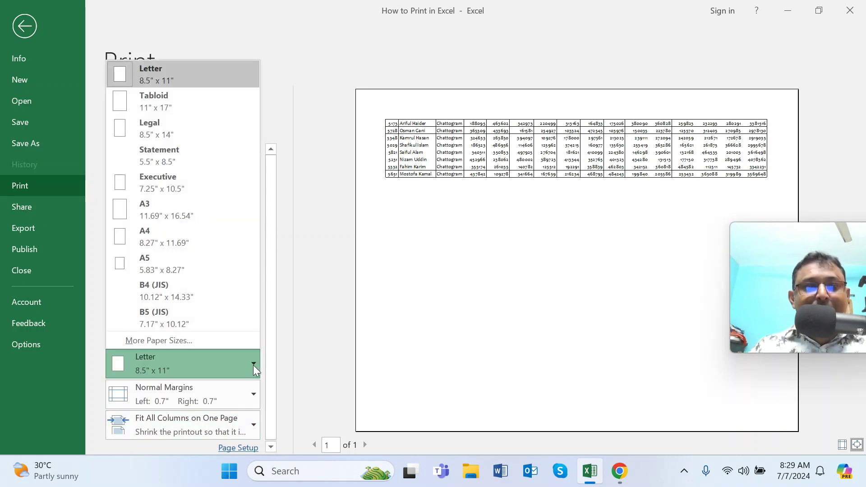
click(175, 240)
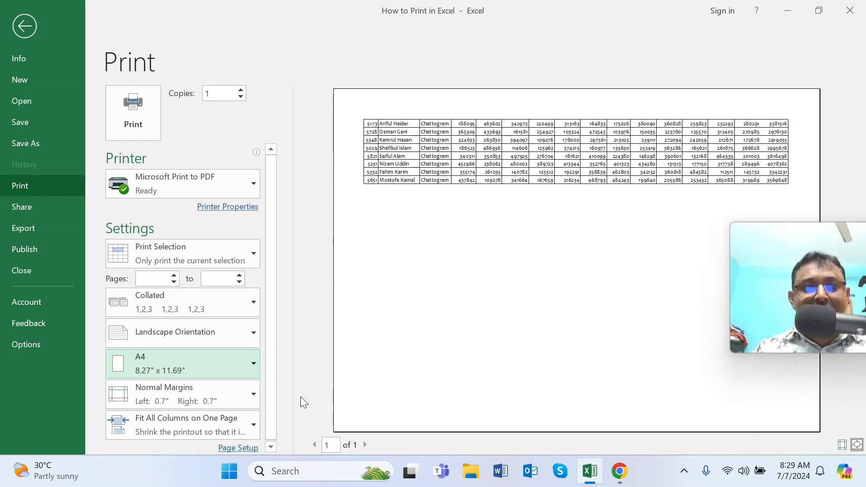
click(253, 400)
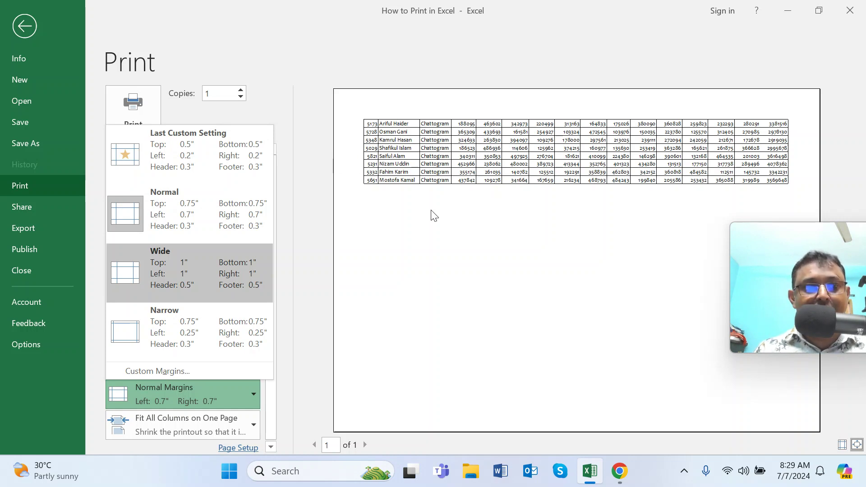
click(205, 329)
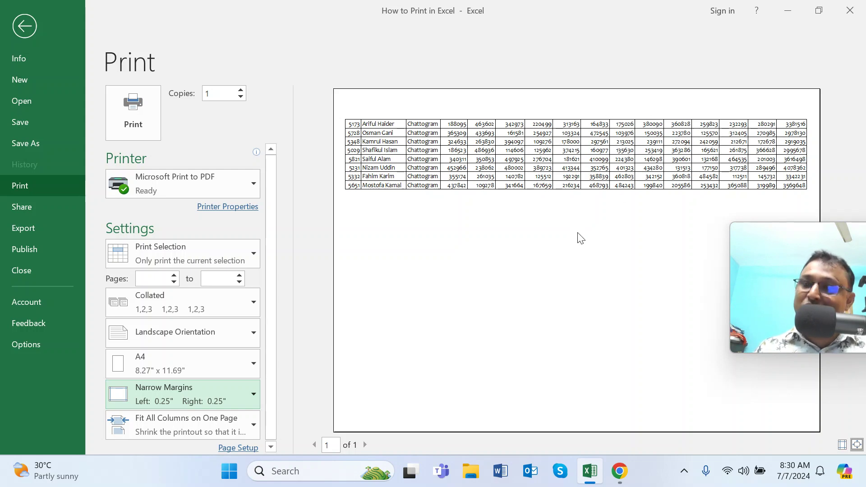
Set rows $1:$2 as the print title rows to repeat at top and check the result in the print preview
click(30, 28)
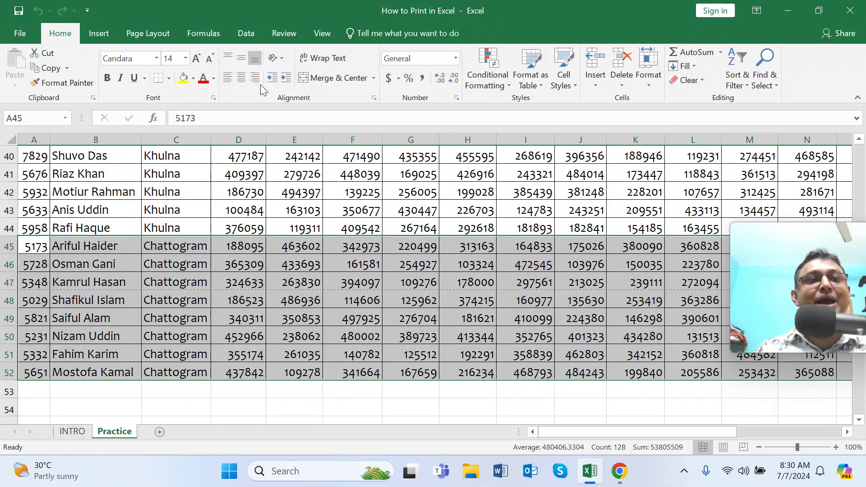
click(154, 33)
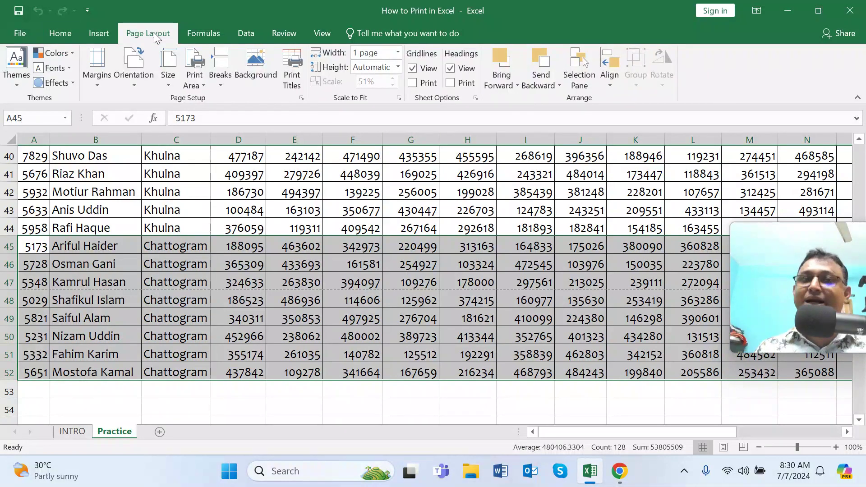
click(297, 68)
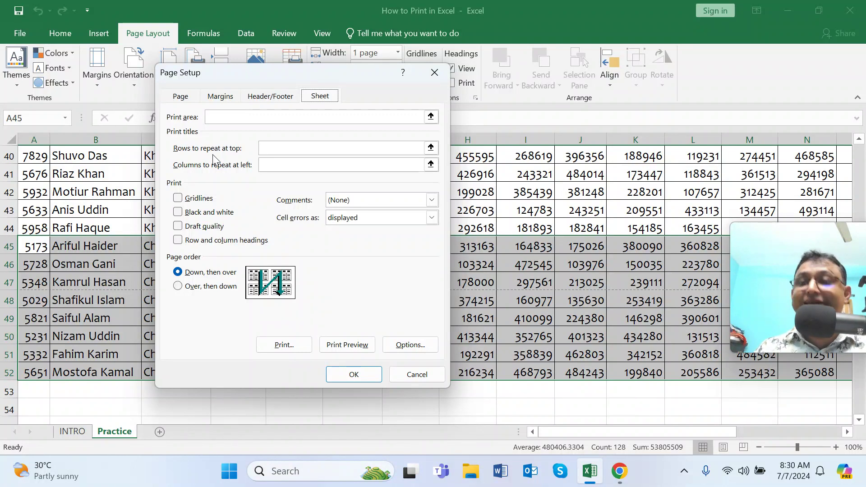
click(431, 148)
scroll(372, 224, up, 10)
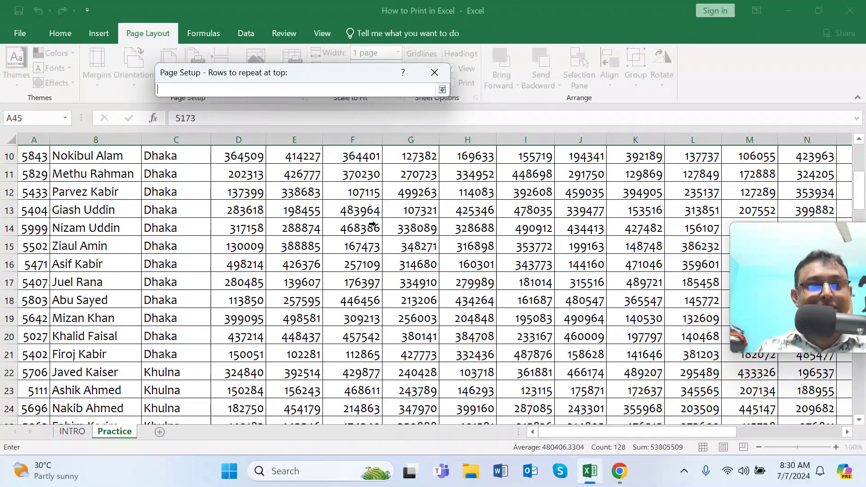
scroll(373, 224, up, 3)
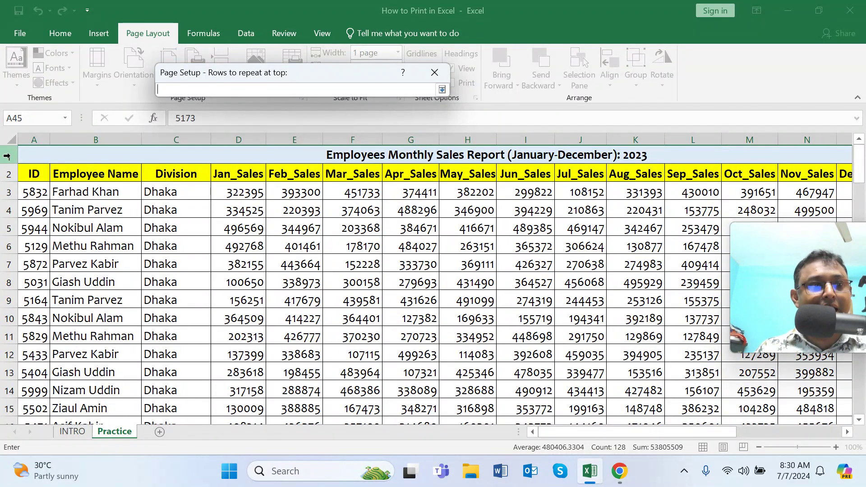
drag(127, 155, 128, 174)
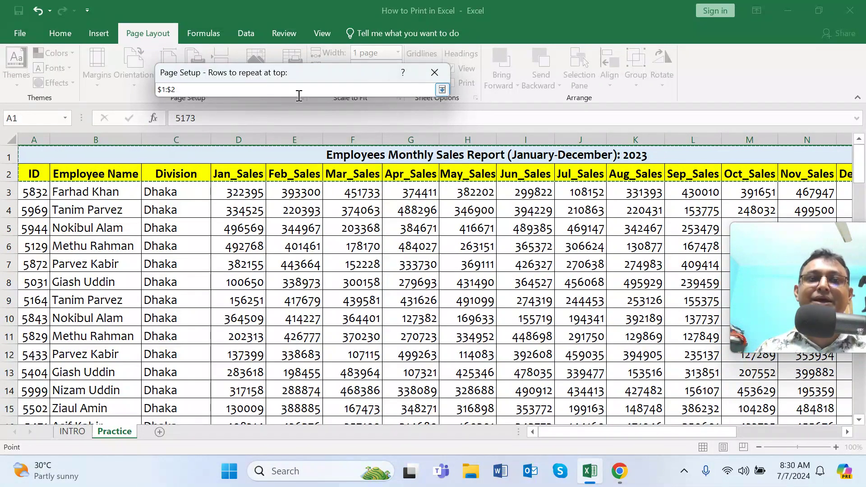
key(Return)
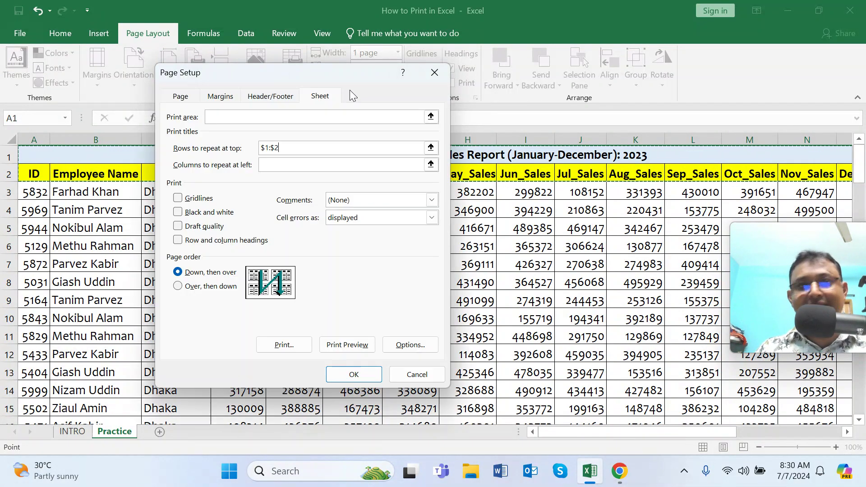
click(351, 345)
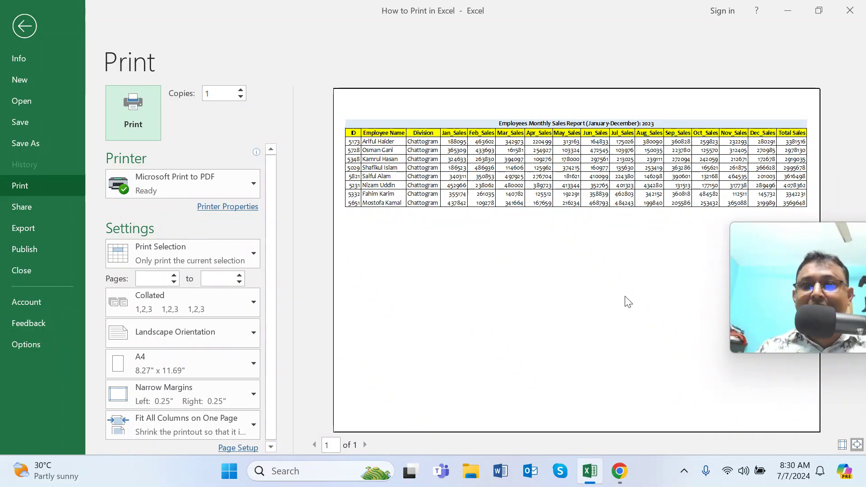
Add a "Page 1 of ?" page-number footer to the printout in the page setup
click(246, 451)
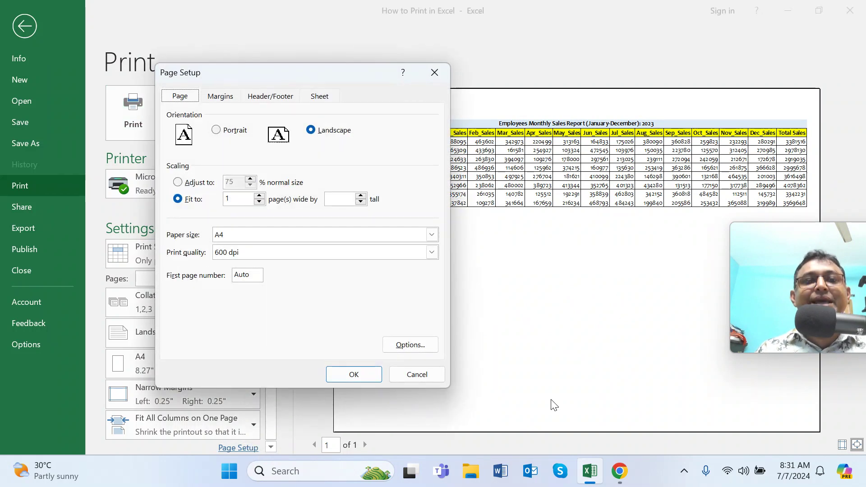
click(274, 99)
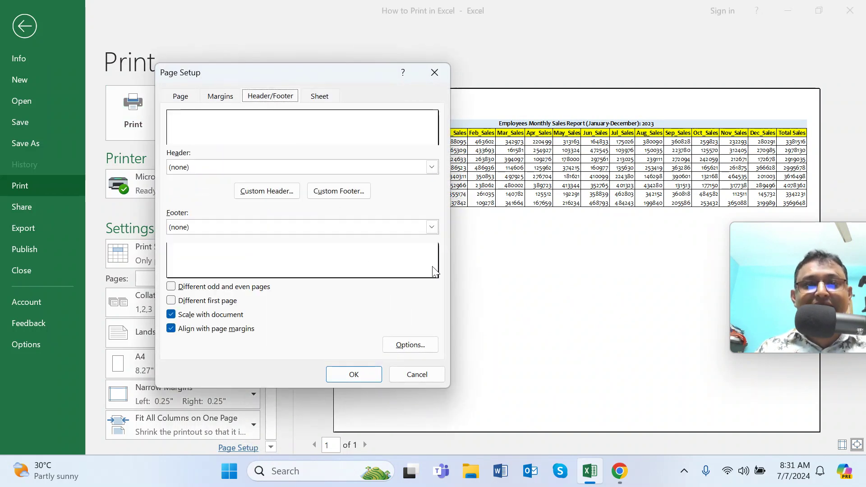
click(432, 227)
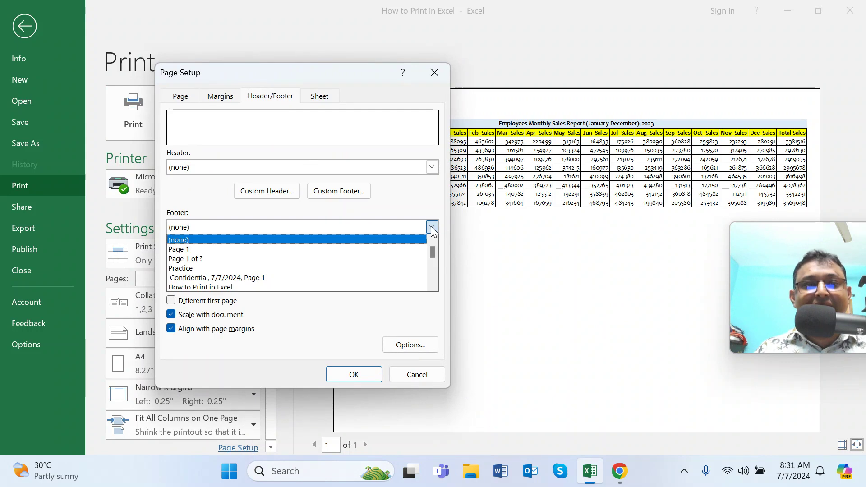
click(194, 258)
click(354, 374)
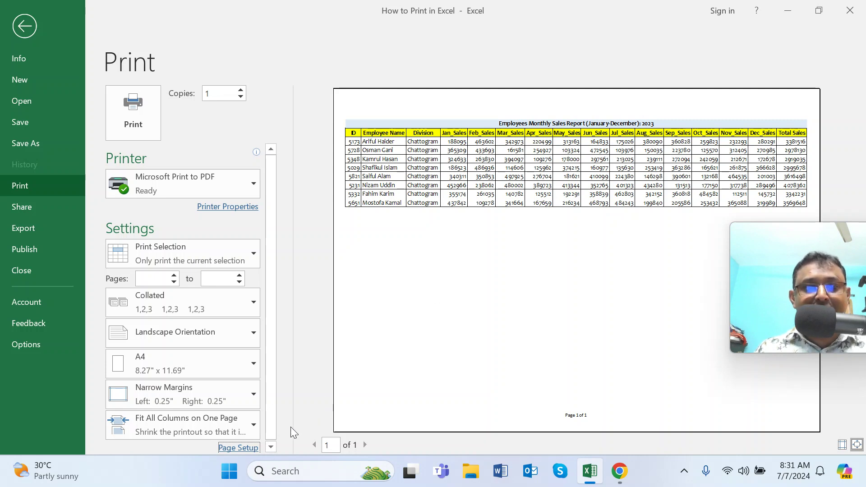
Try centering the printout vertically instead of horizontally on the page
click(238, 448)
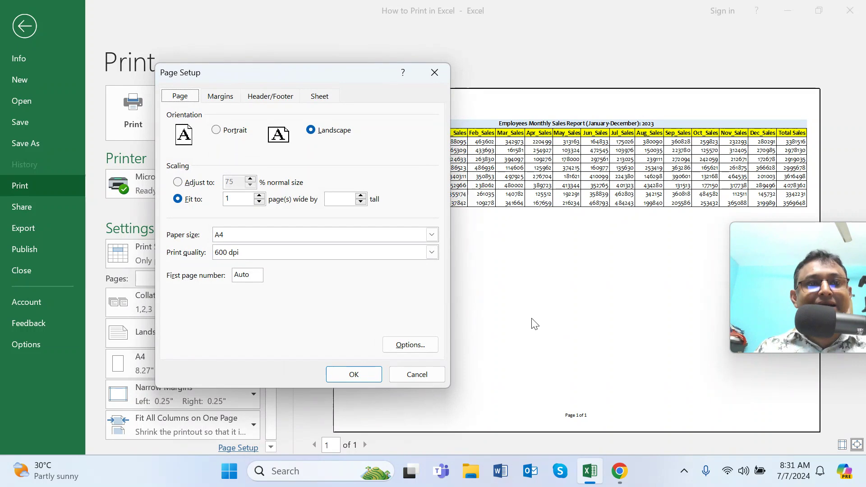
click(225, 98)
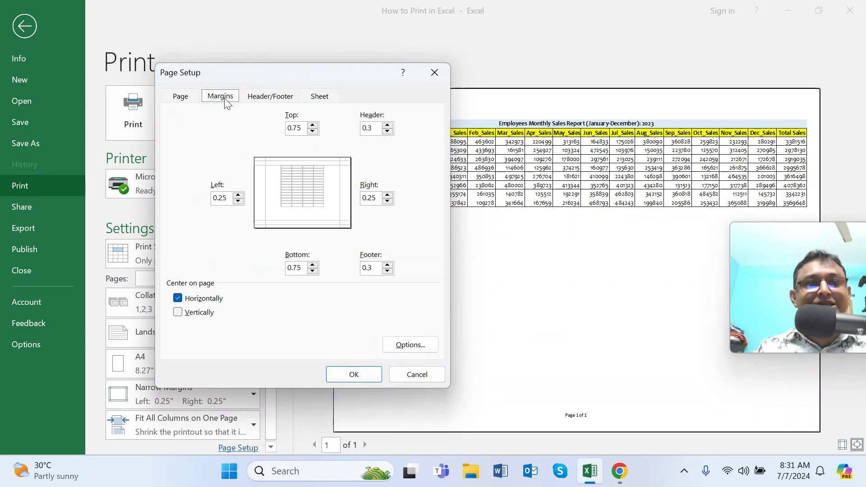
click(177, 299)
click(178, 312)
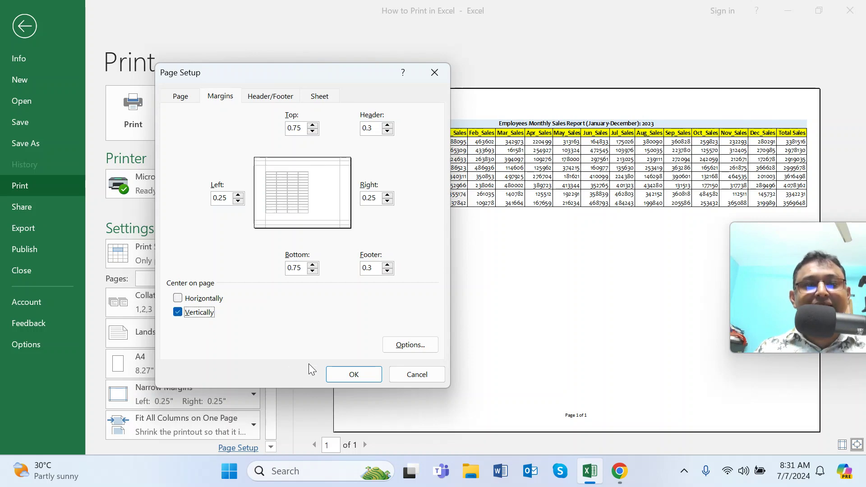
click(349, 378)
drag(773, 251, 779, 89)
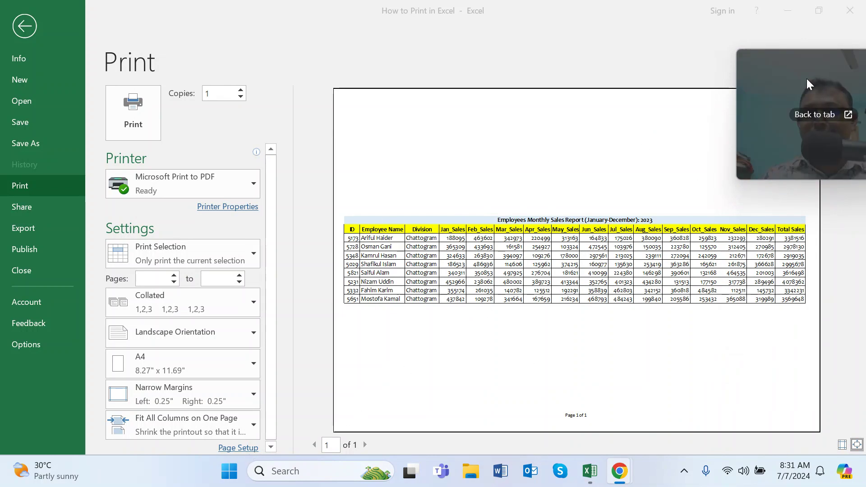
drag(807, 83, 851, 231)
Switch the page centering back to horizontal only
click(229, 449)
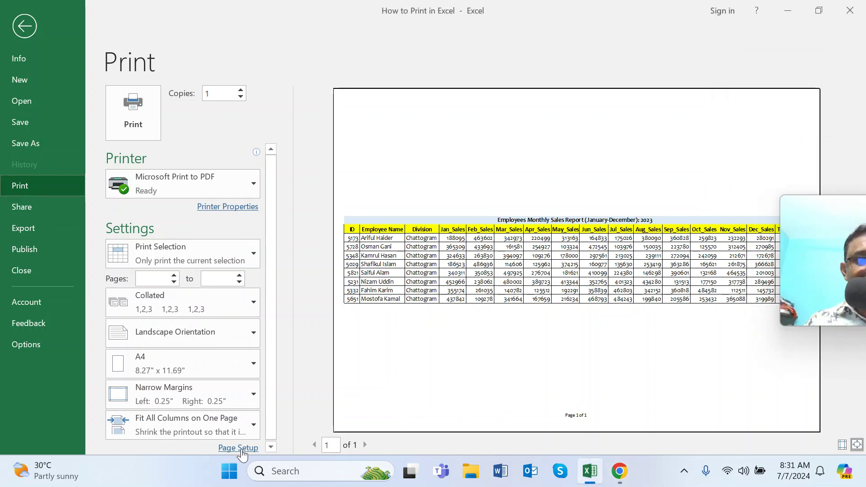
click(241, 450)
click(222, 97)
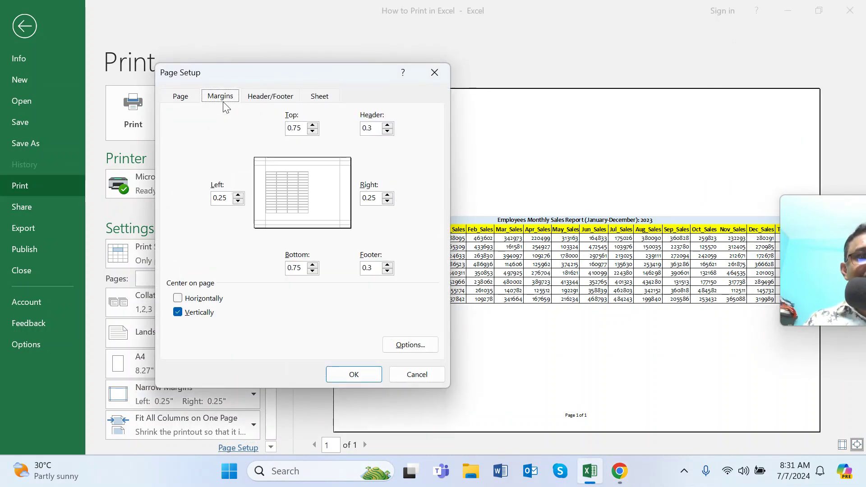
click(178, 312)
click(178, 298)
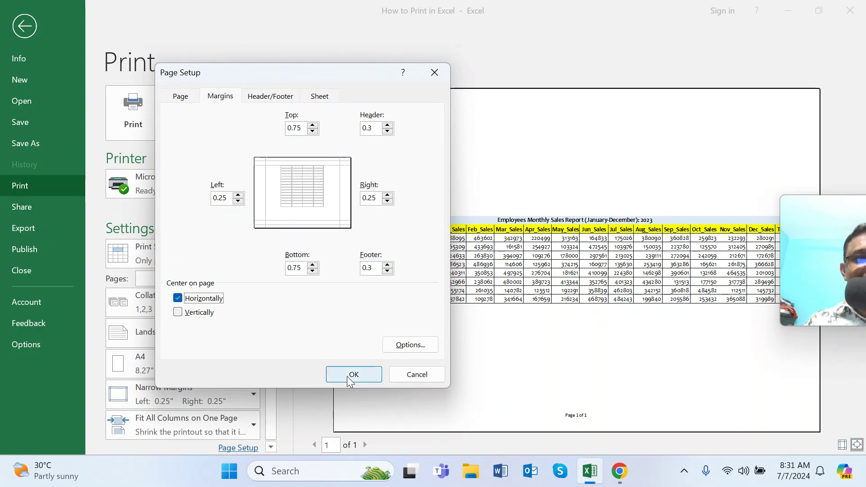
click(353, 374)
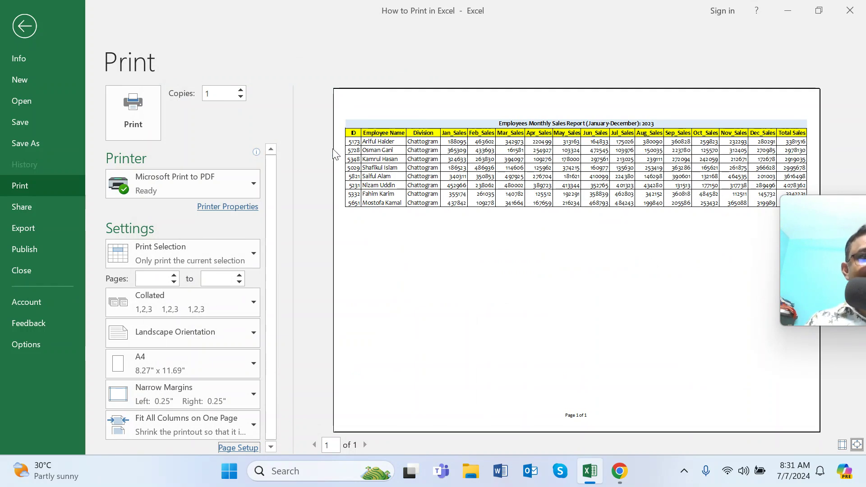
Print the selection with Microsoft Print to PDF, saving the output on the Desktop as Chattogram Sales
click(239, 185)
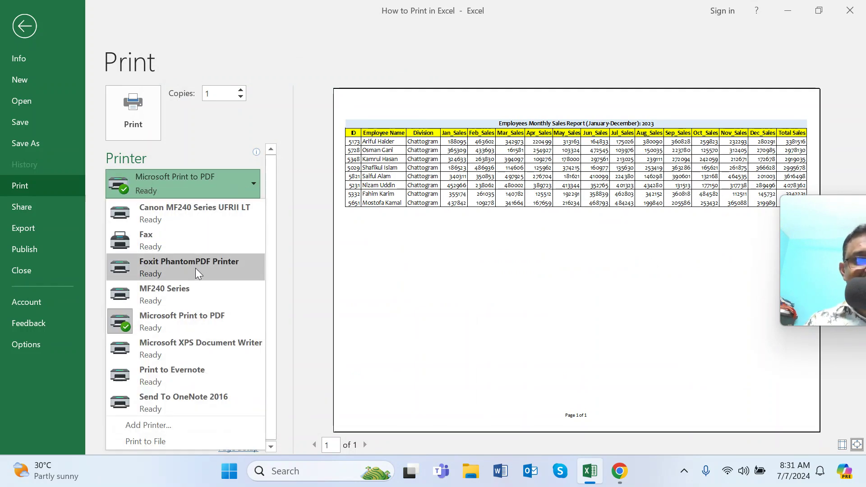
drag(845, 220, 757, 258)
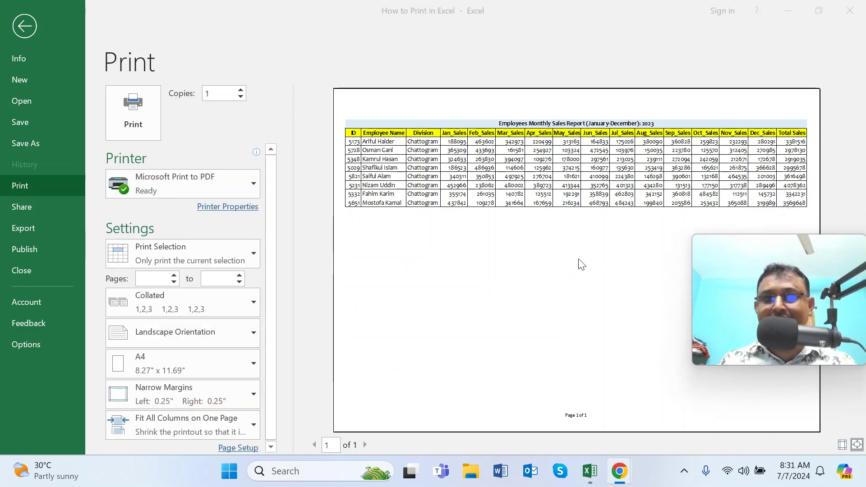
click(255, 187)
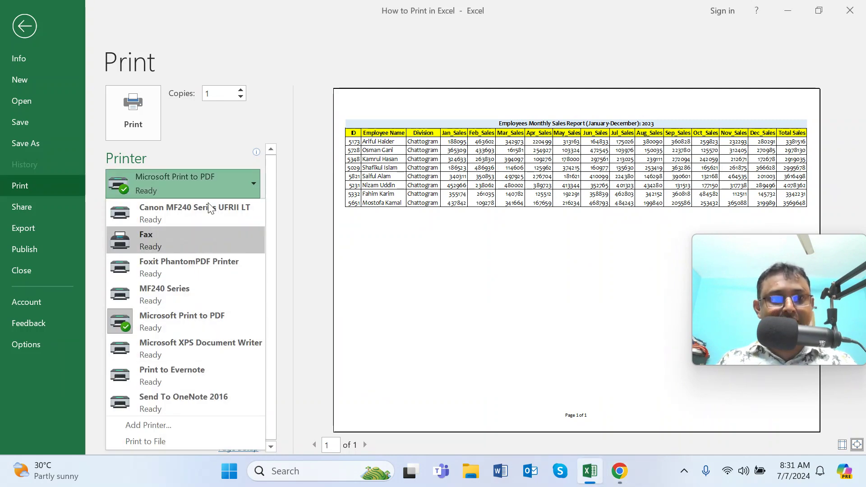
click(207, 112)
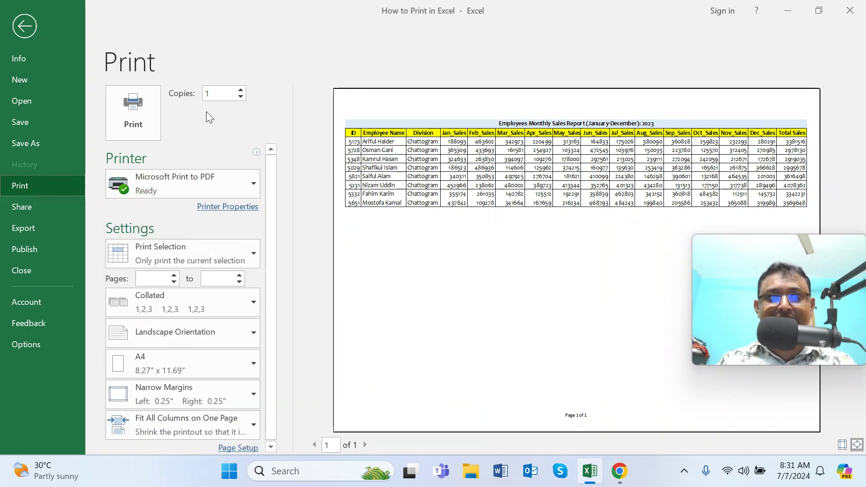
click(249, 185)
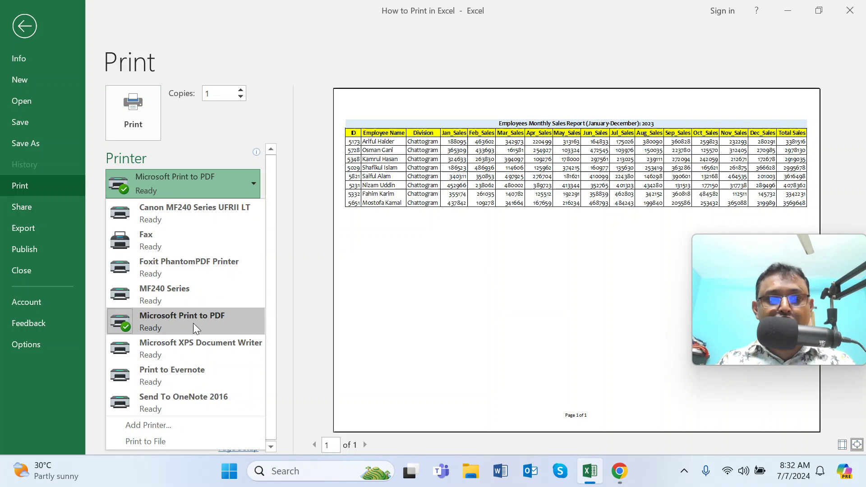
click(208, 322)
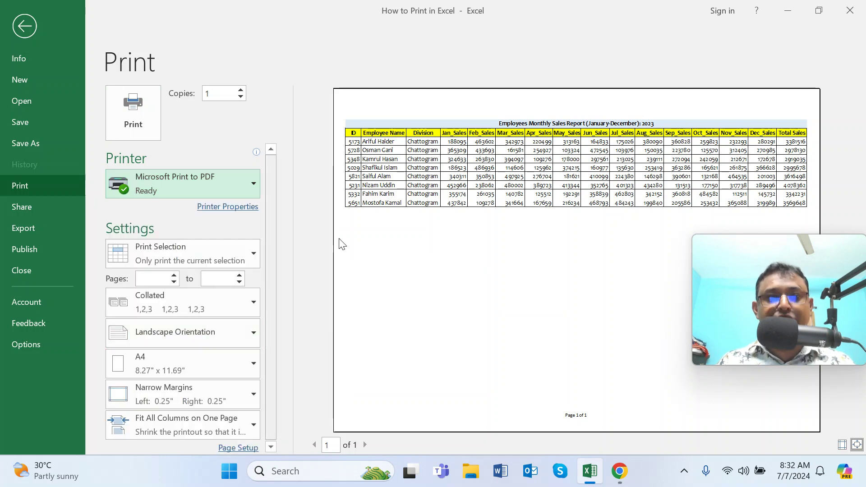
click(131, 128)
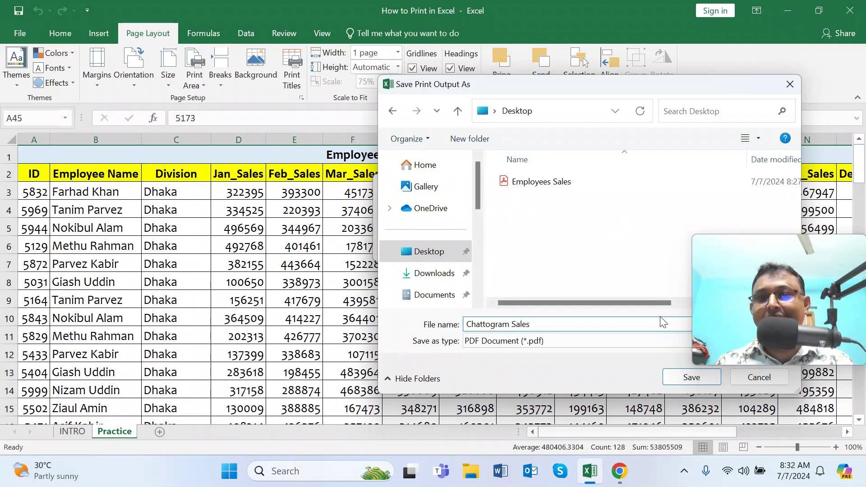
click(688, 383)
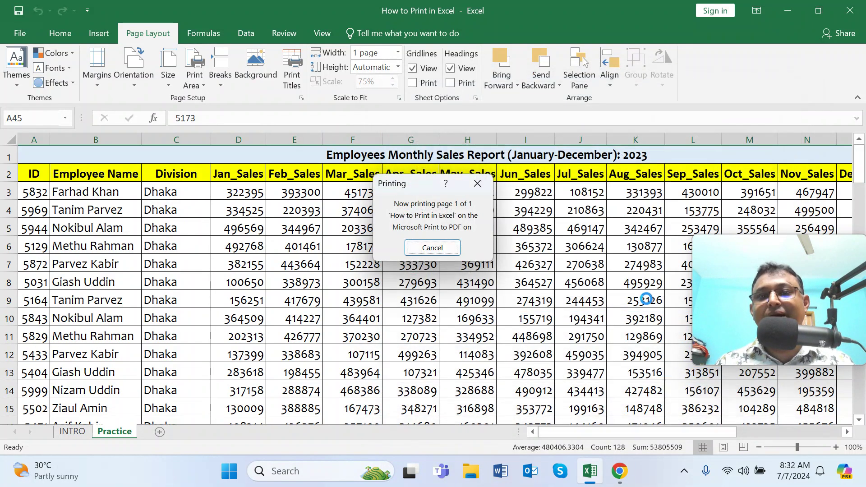
Close the workbook without saving, then view the Chattogram Sales PDF from the desktop and close it
click(850, 10)
click(433, 249)
double_click(79, 36)
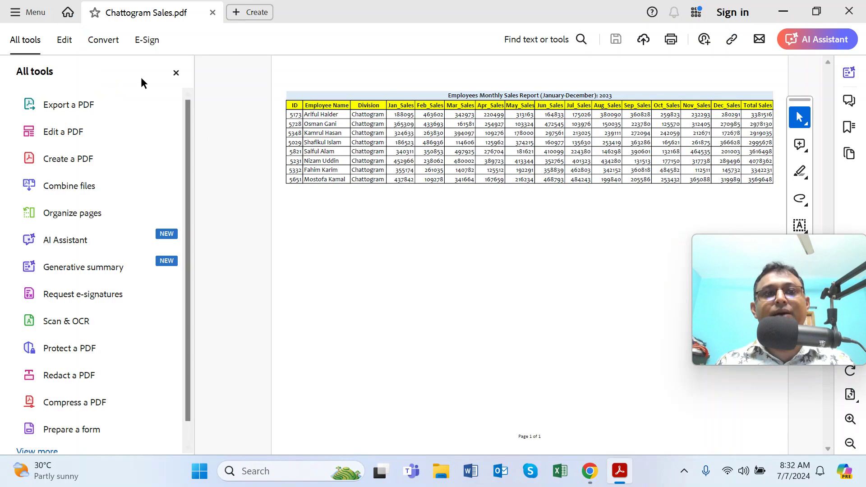
click(175, 73)
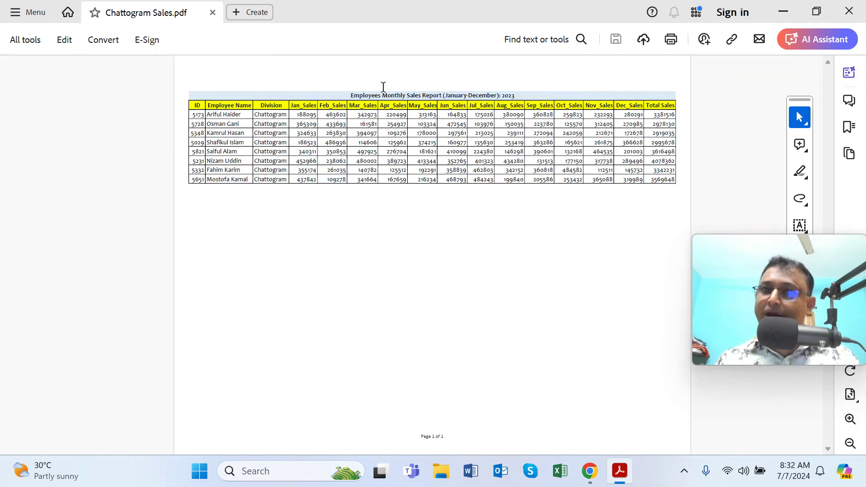
click(847, 14)
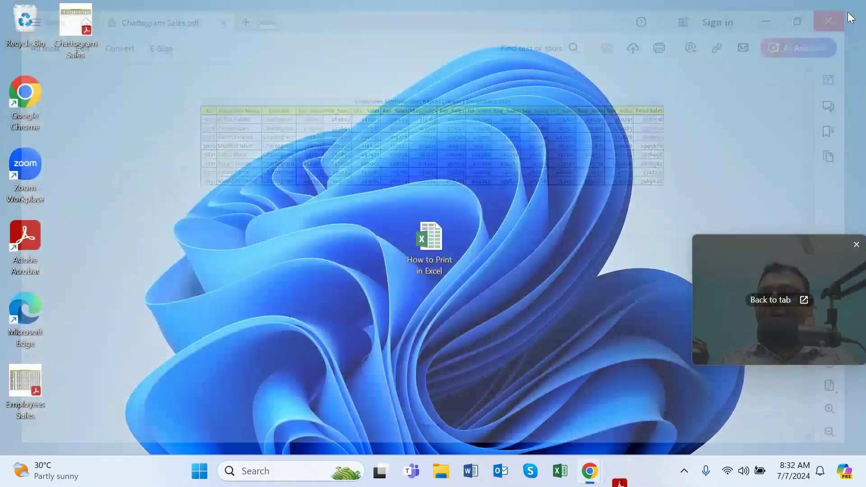
Reopen the How to Print in Excel workbook and look through the report rows on the Practice sheet
double_click(437, 256)
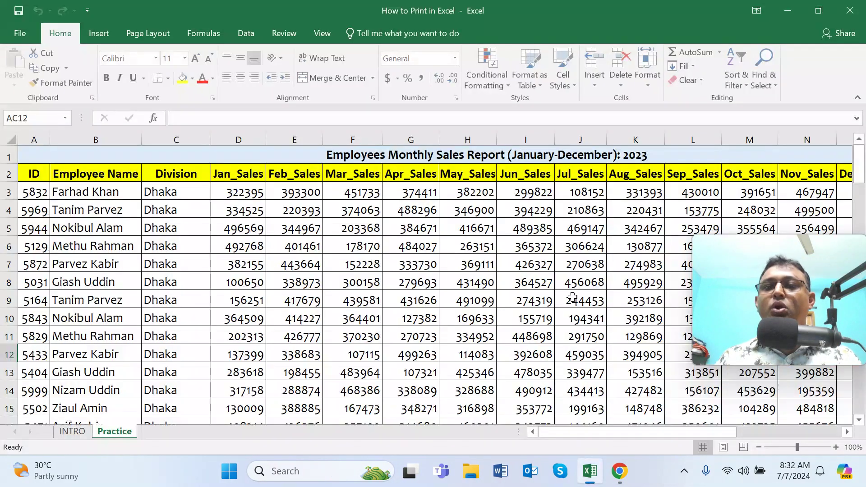
click(449, 279)
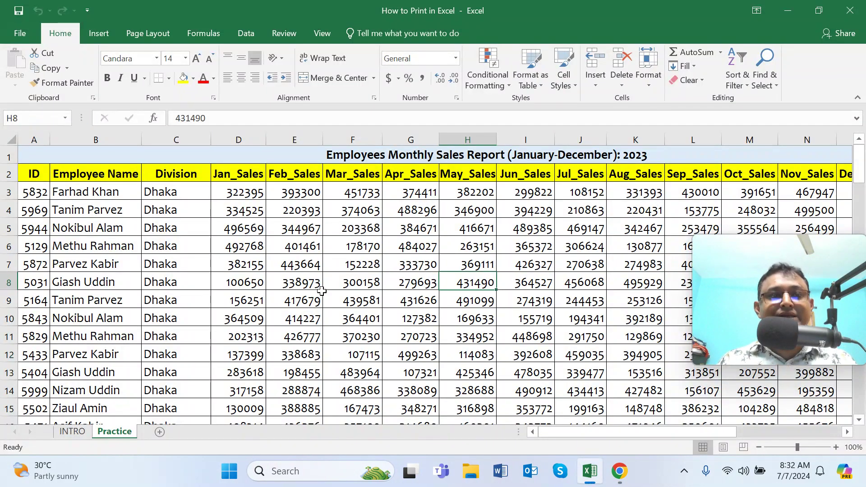
scroll(220, 274, down, 5)
scroll(220, 274, down, 9)
scroll(225, 273, up, 12)
scroll(231, 270, up, 2)
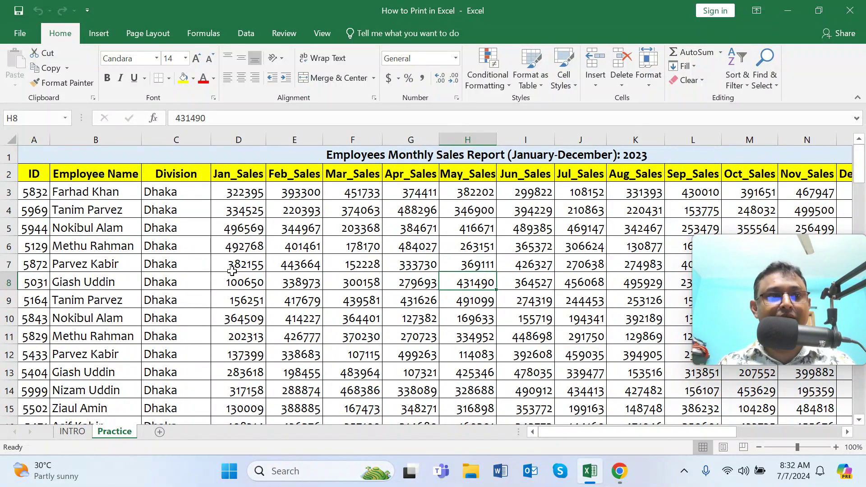
Select the range A1:P44 of the sales report, from the merged title downward
drag(773, 258, 650, 9)
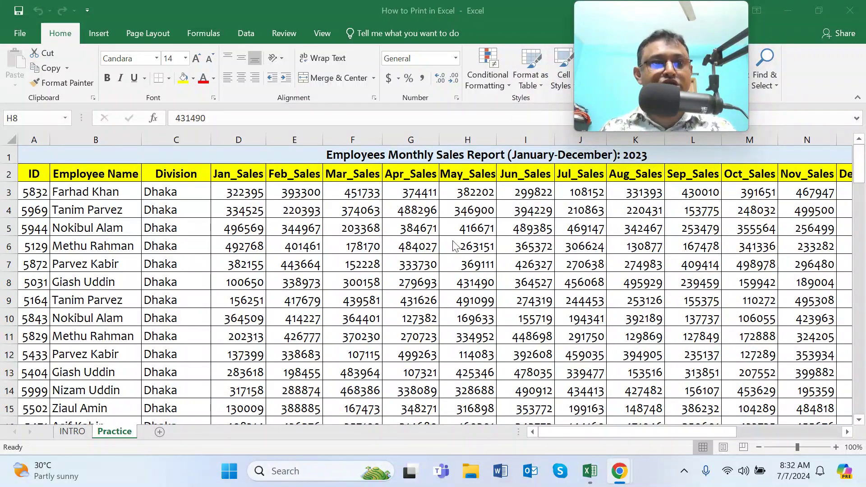
click(397, 241)
click(38, 157)
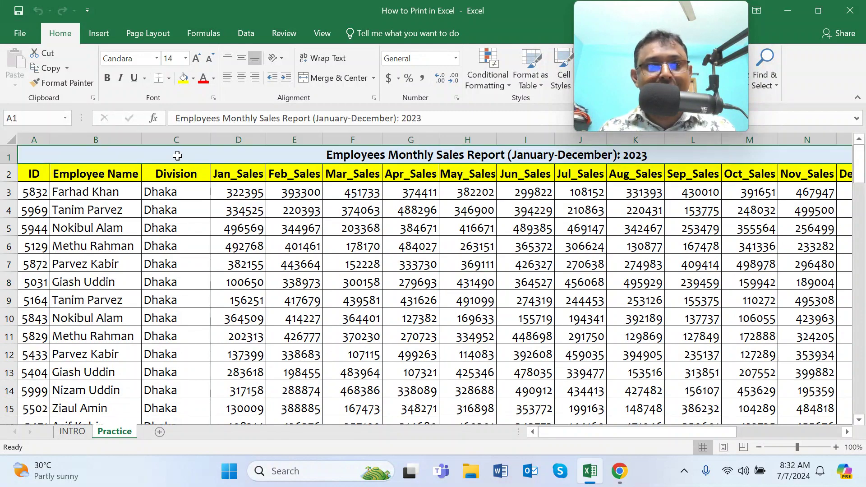
click(350, 287)
drag(35, 163, 84, 389)
scroll(193, 332, up, 2)
scroll(193, 332, up, 8)
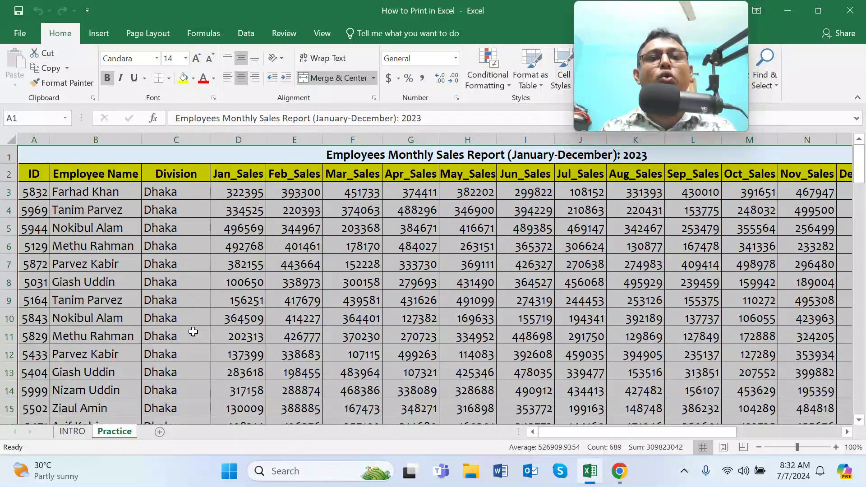
Check how far down and across the selected range of the sales report extends
scroll(193, 332, down, 12)
scroll(193, 332, up, 13)
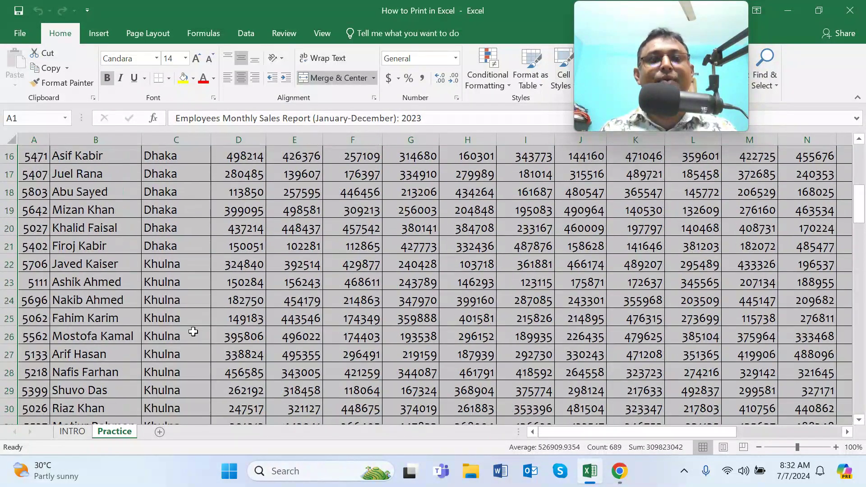
click(847, 432)
click(848, 432)
click(848, 432)
scroll(676, 332, down, 1)
scroll(676, 331, down, 11)
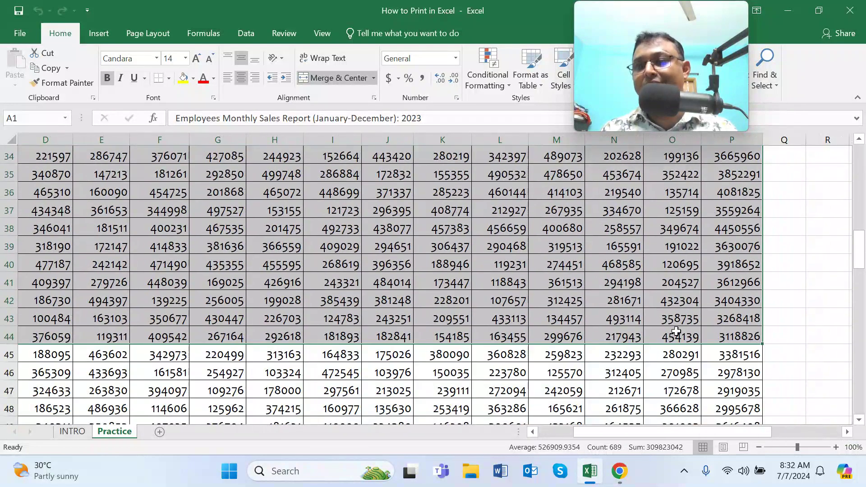
scroll(677, 332, up, 11)
drag(658, 432, 612, 434)
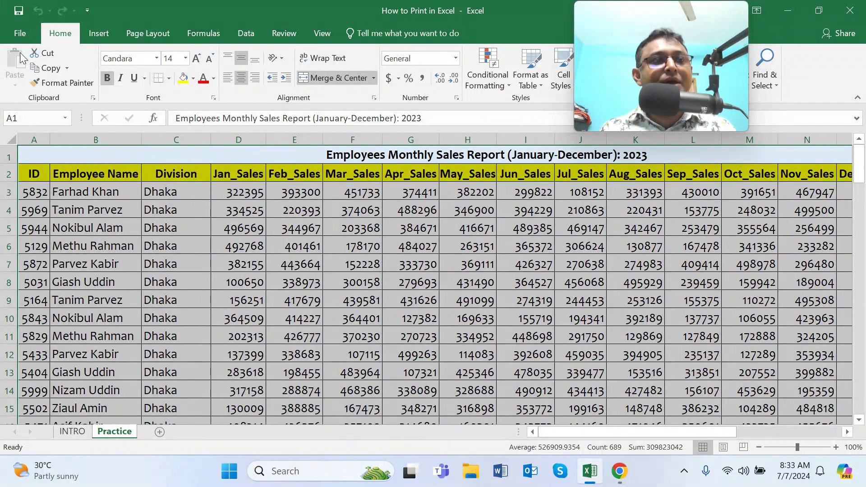
Open the print settings for the workbook and limit printing to the current selection
click(14, 33)
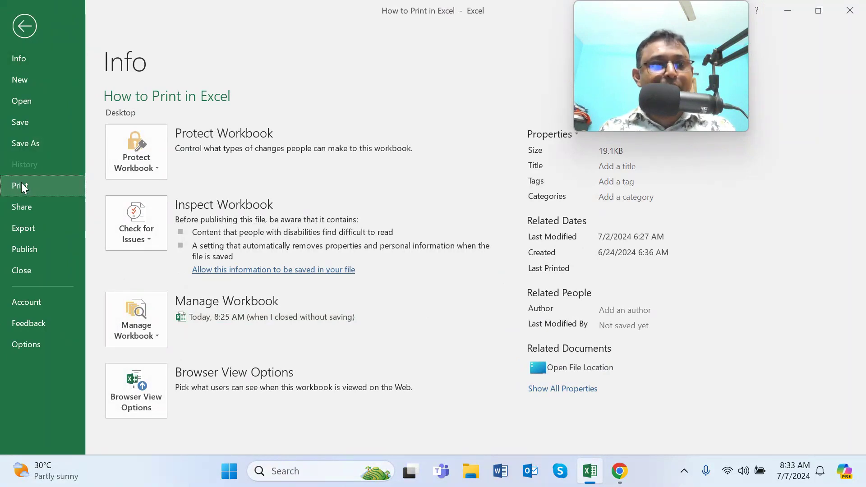
click(18, 185)
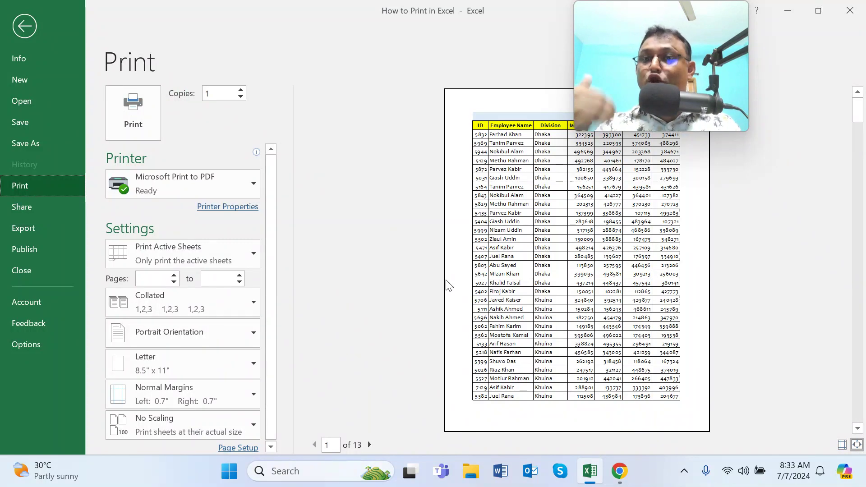
click(245, 260)
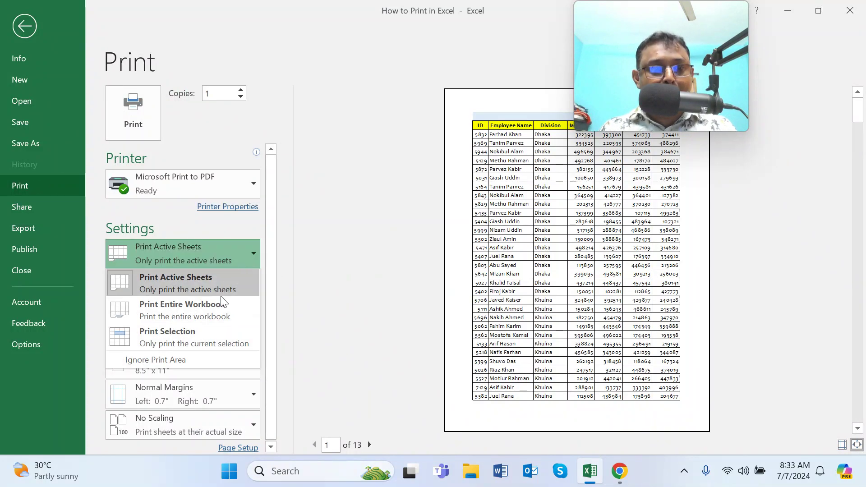
click(215, 342)
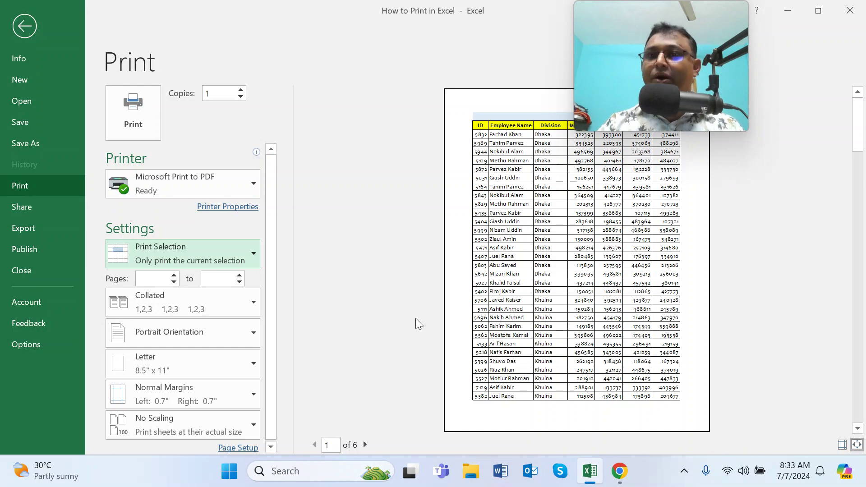
mouse_move(618, 23)
drag(618, 23, 761, 174)
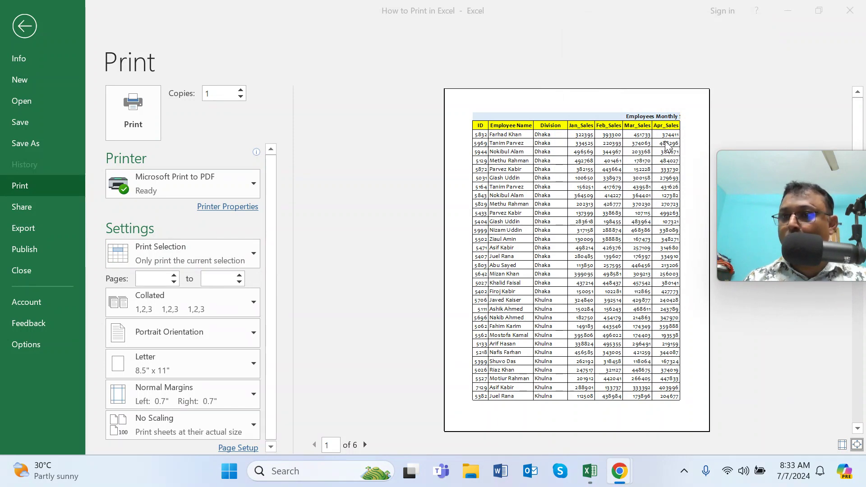
Change the page orientation of the printout to landscape
click(249, 334)
click(250, 333)
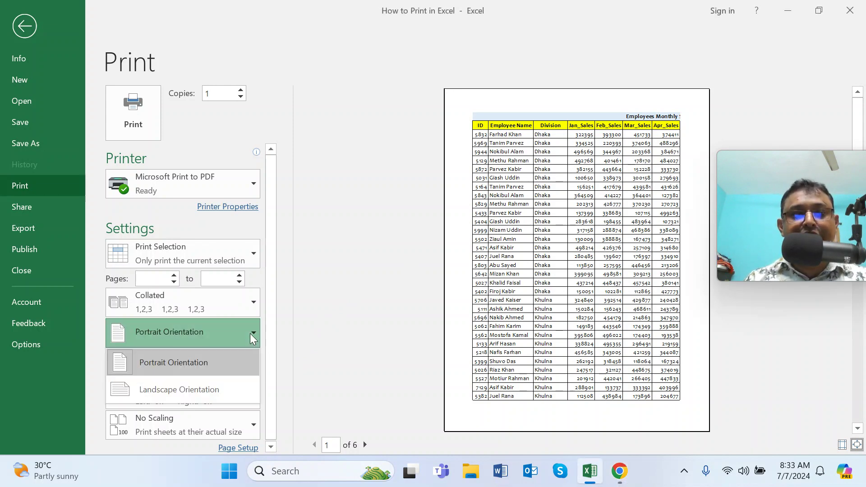
click(207, 390)
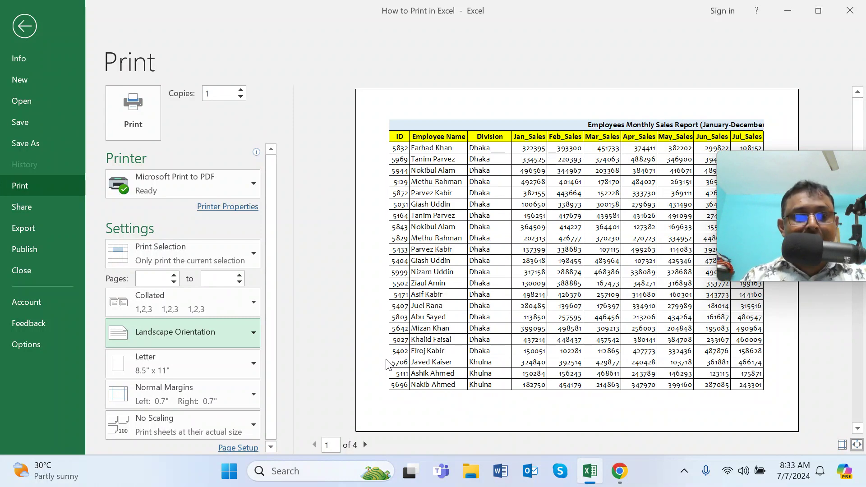
mouse_move(745, 215)
drag(746, 199, 753, 220)
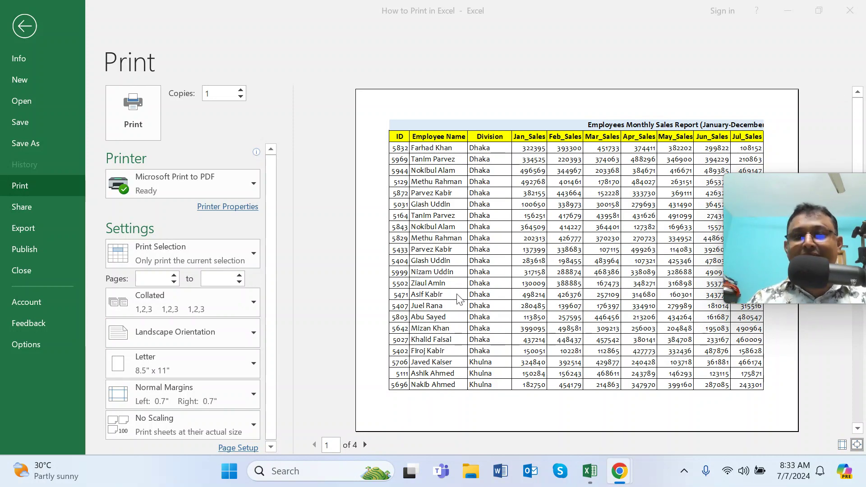
Try the Fit All Columns on One Page scaling and check both pages in the preview
click(252, 426)
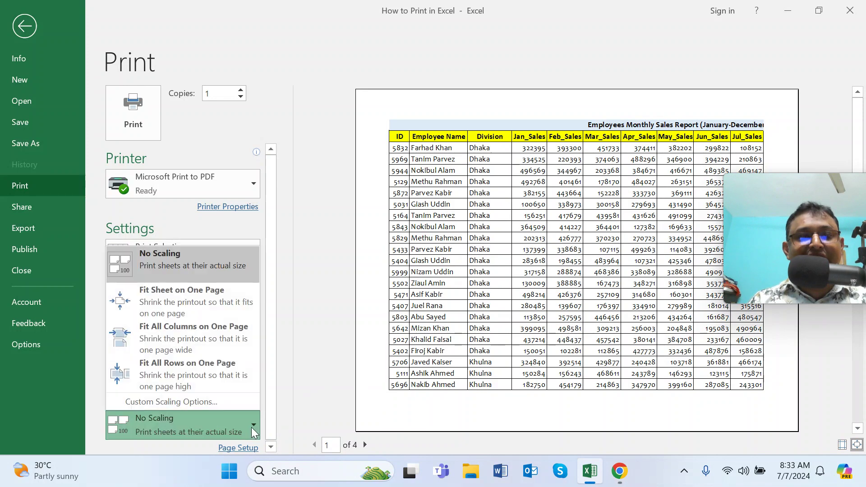
click(219, 339)
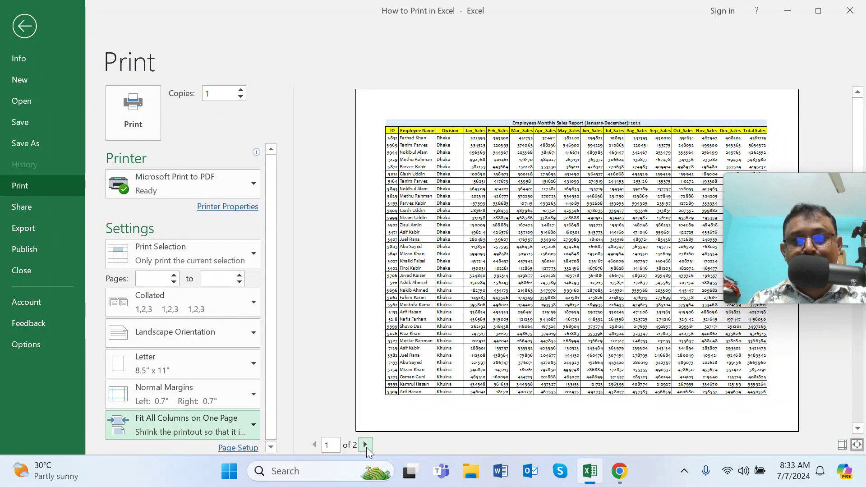
click(365, 446)
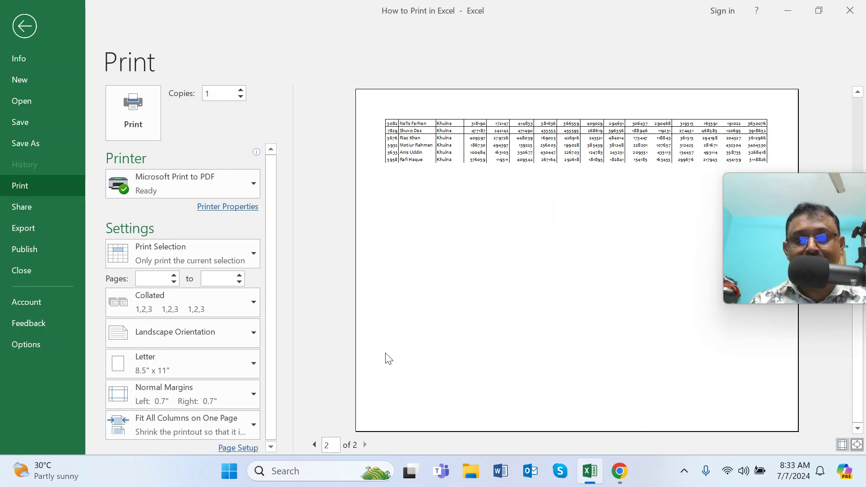
click(315, 449)
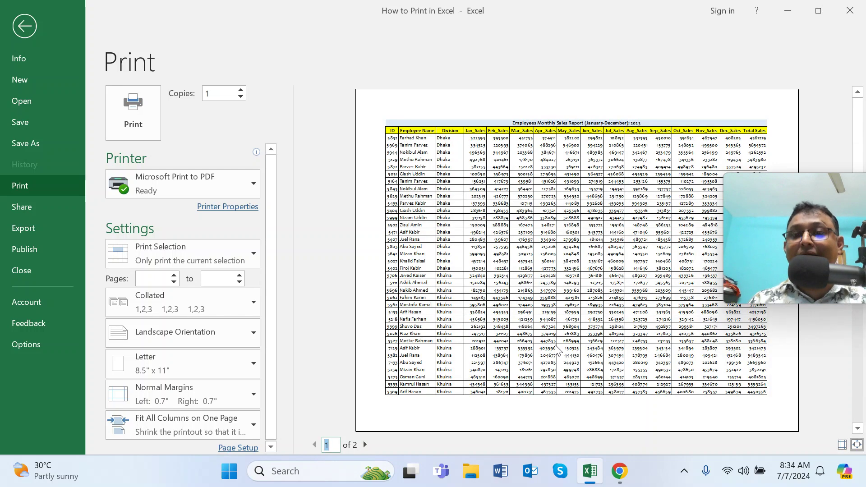
click(365, 445)
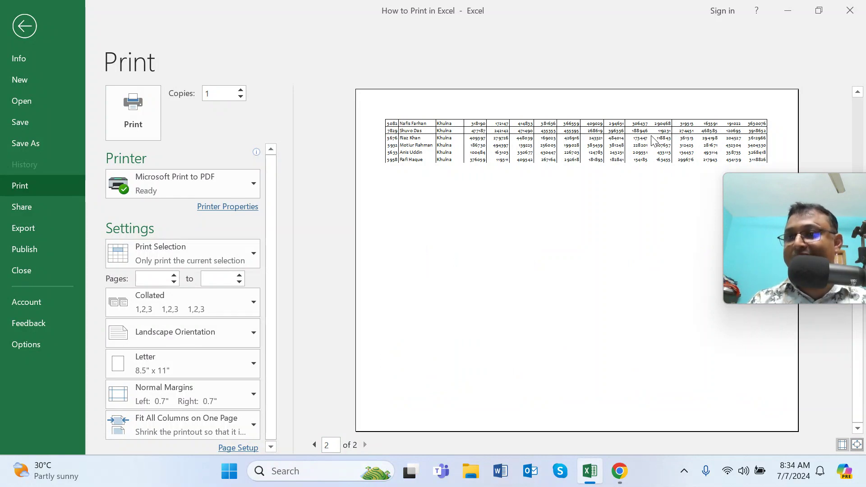
click(315, 445)
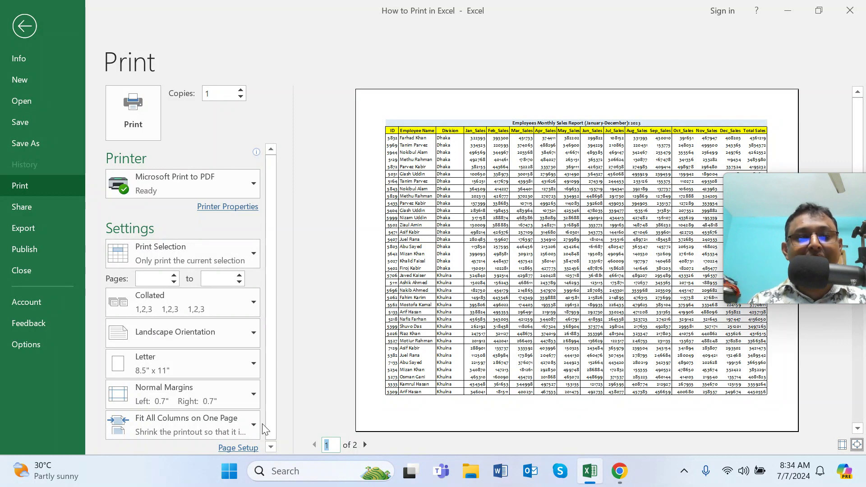
Scale the printout with Fit All Rows on One Page and set the paper size to A4
click(250, 434)
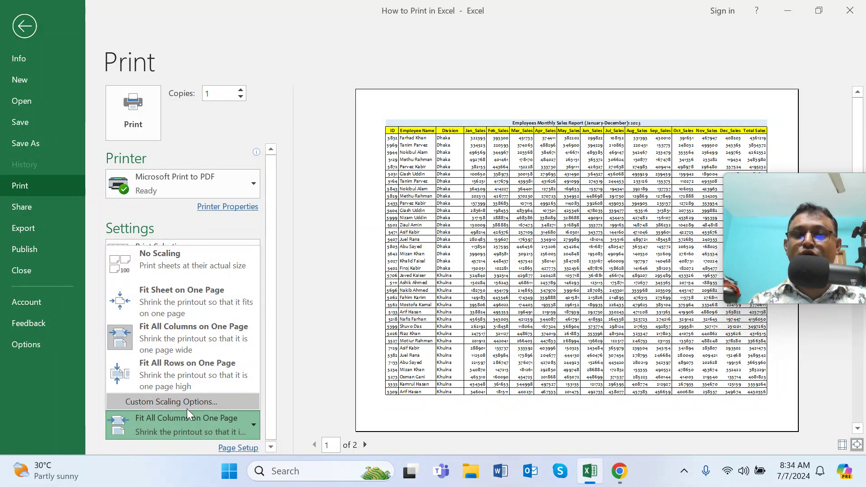
click(199, 377)
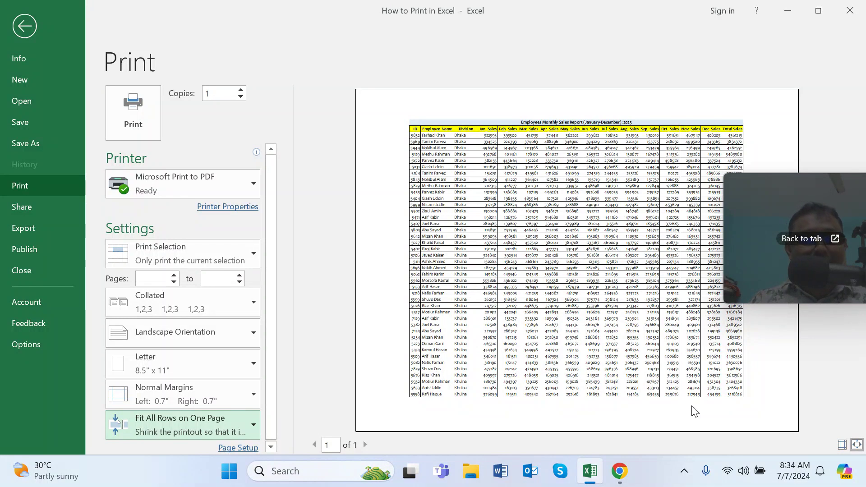
click(252, 364)
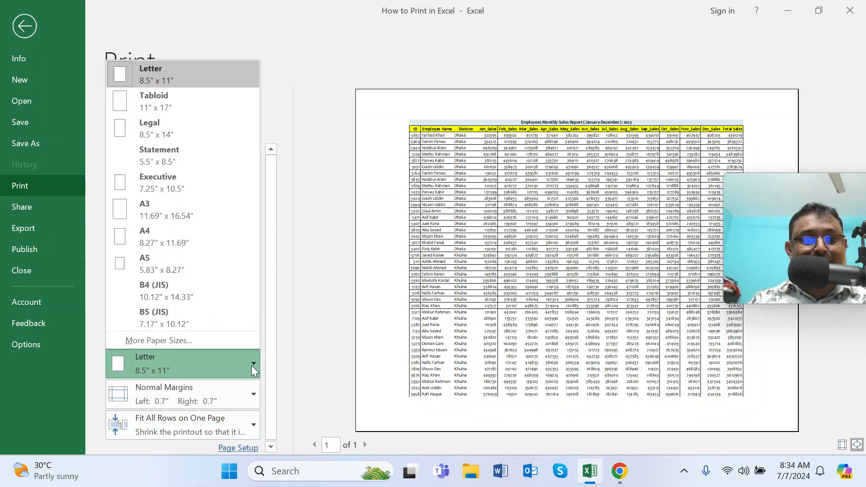
click(175, 234)
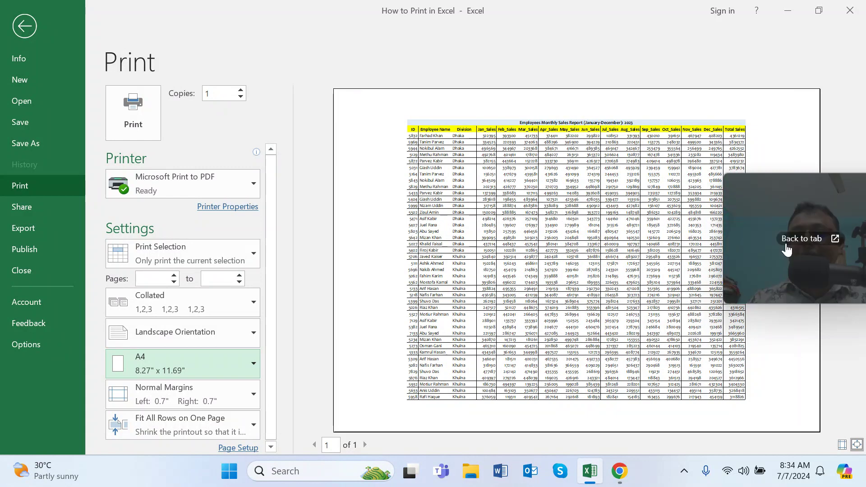
drag(779, 225, 835, 175)
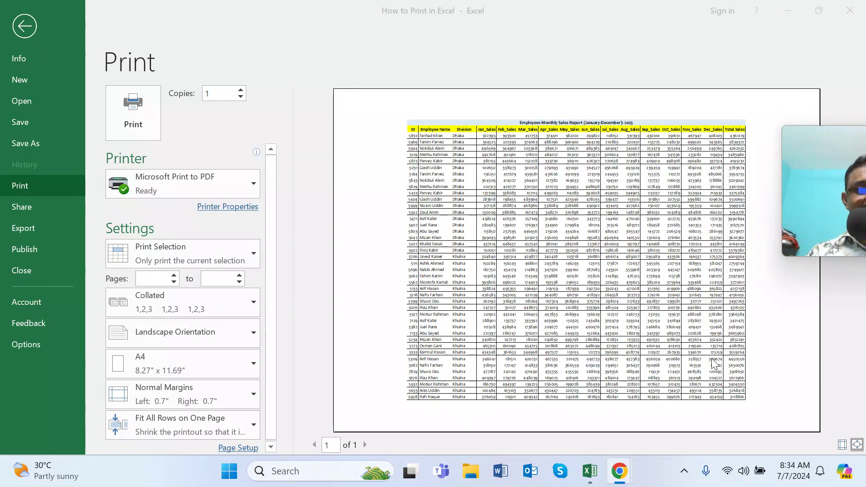
Apply the Narrow margins preset to the printout
click(249, 397)
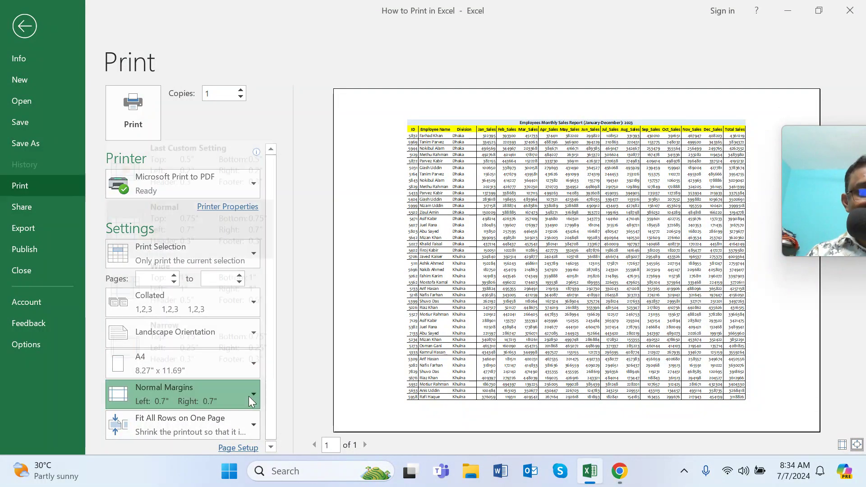
click(209, 336)
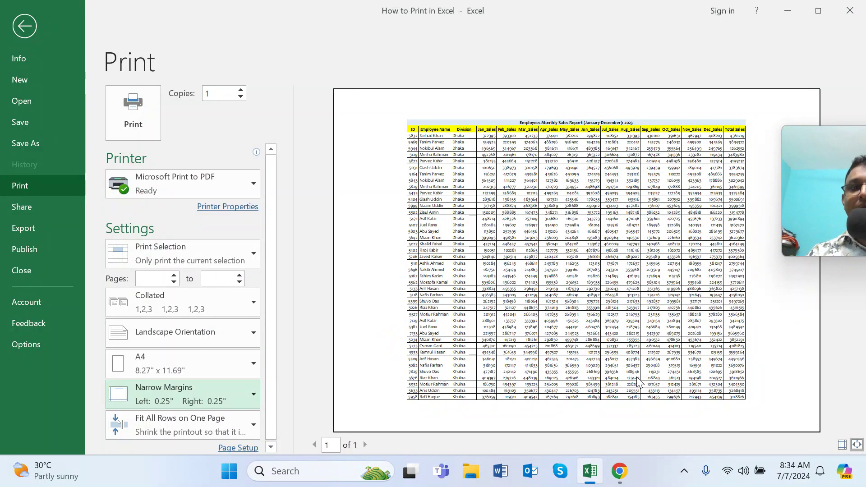
click(253, 395)
click(217, 338)
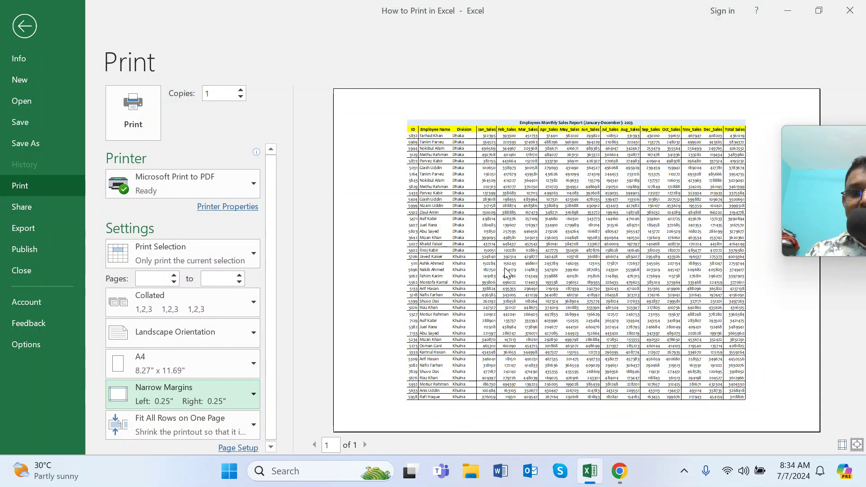
Show the margin guides in the preview and widen the print area on all four sides, with left margin about 0.03" and right margin 0"
click(841, 445)
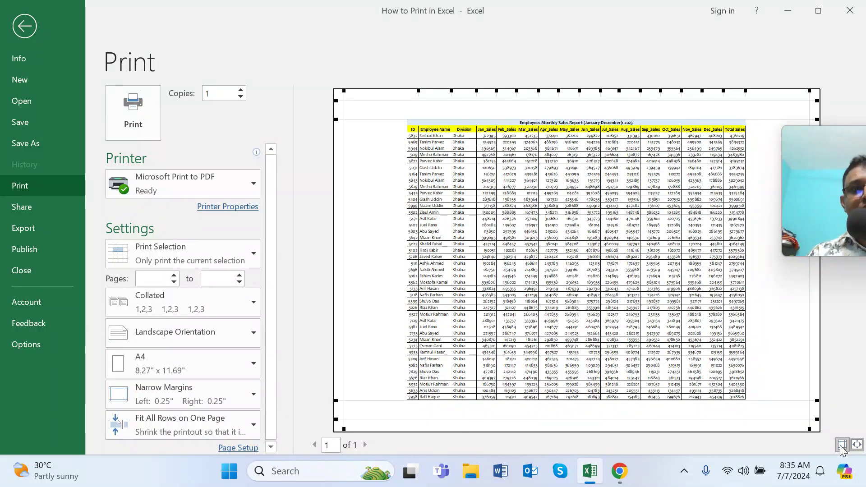
drag(370, 118, 372, 102)
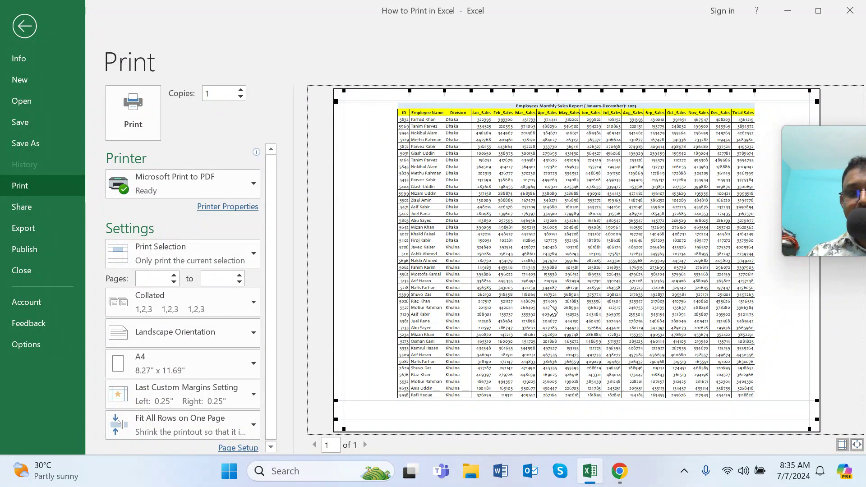
drag(350, 409, 343, 419)
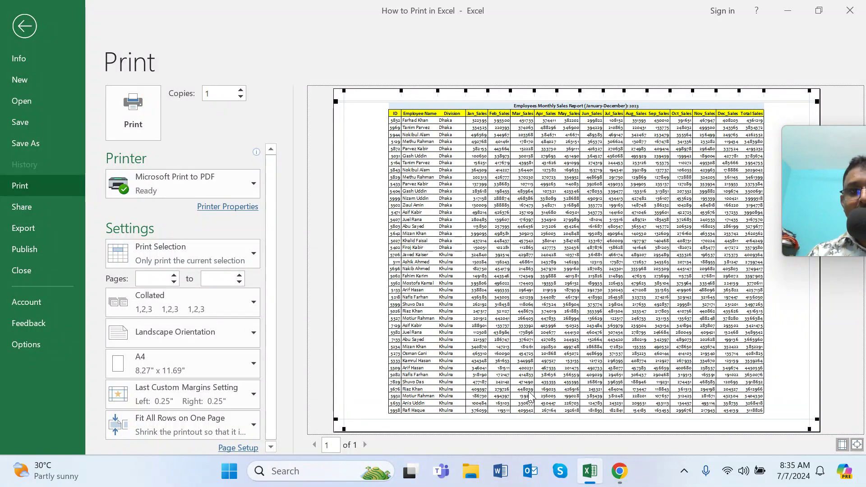
drag(344, 224, 334, 228)
drag(787, 229, 817, 325)
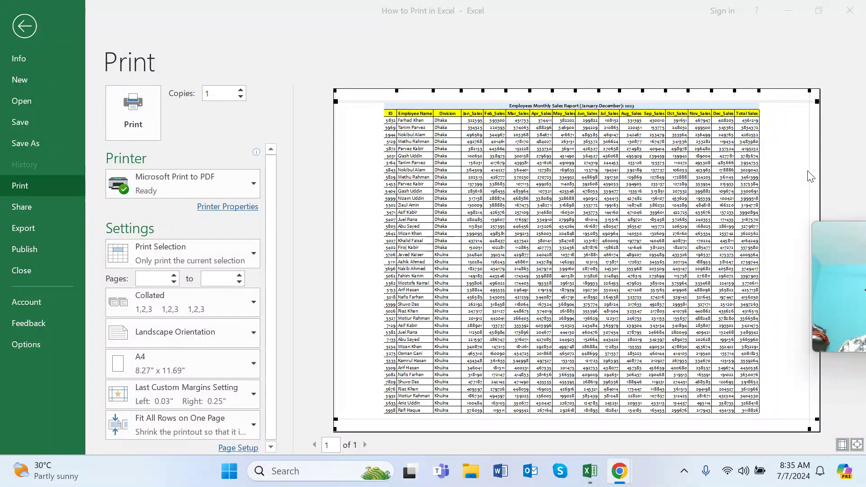
click(805, 148)
drag(812, 135, 820, 153)
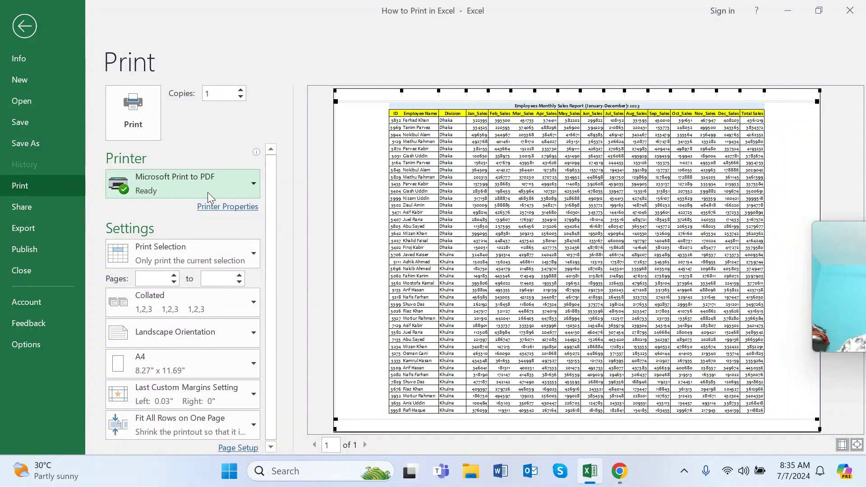
Print the selection with Microsoft Print to PDF, saving it to the Desktop as Dhaka and Khulna Sales
click(246, 185)
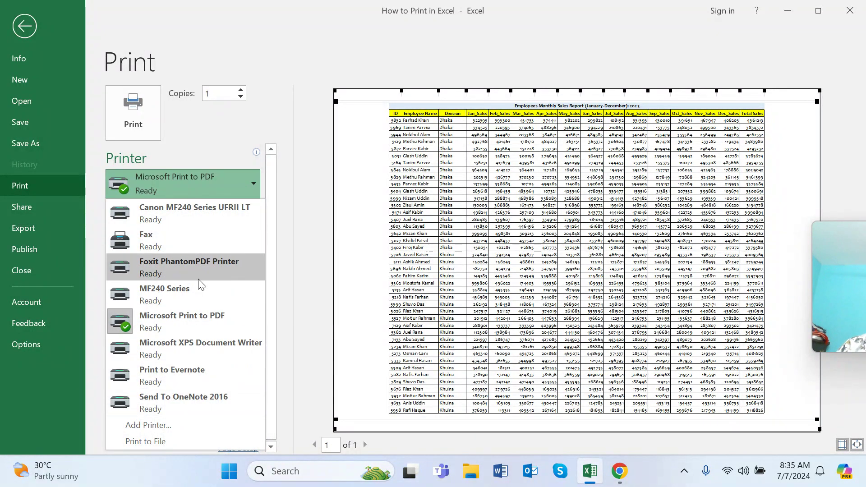
click(197, 121)
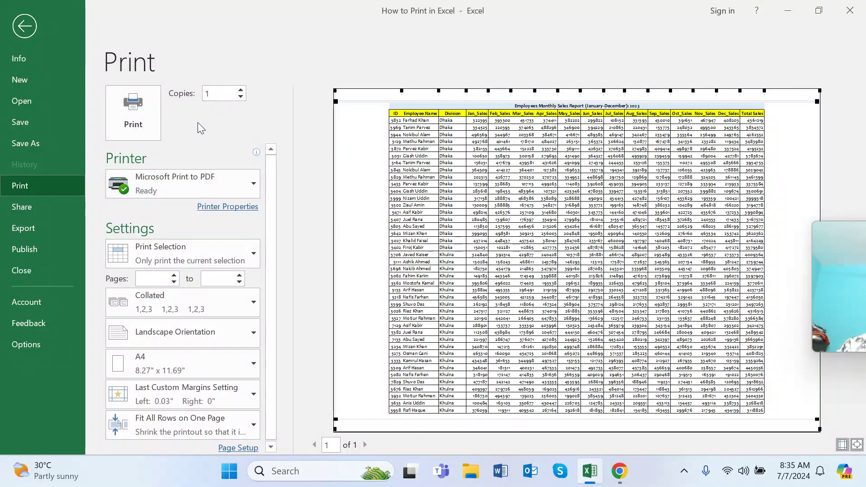
click(243, 176)
click(179, 319)
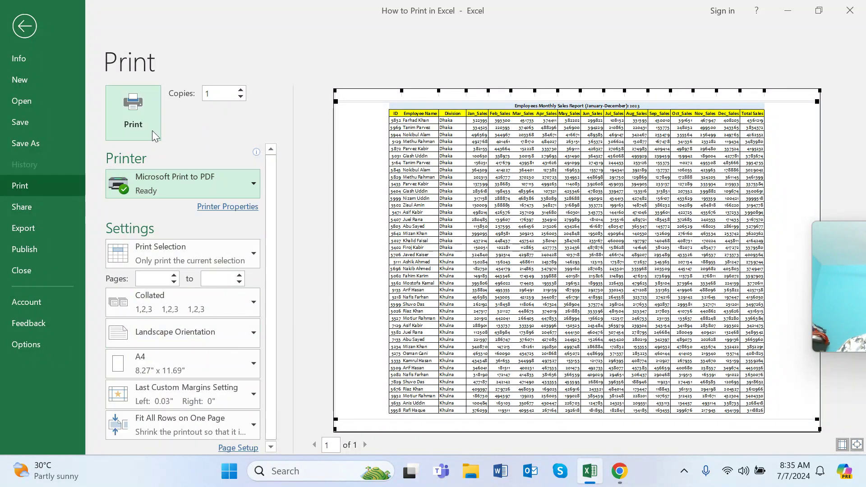
click(153, 130)
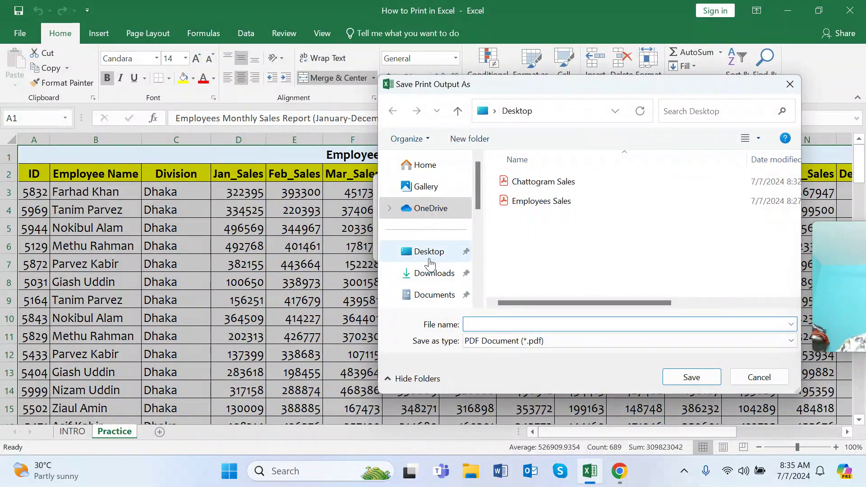
click(435, 263)
click(492, 325)
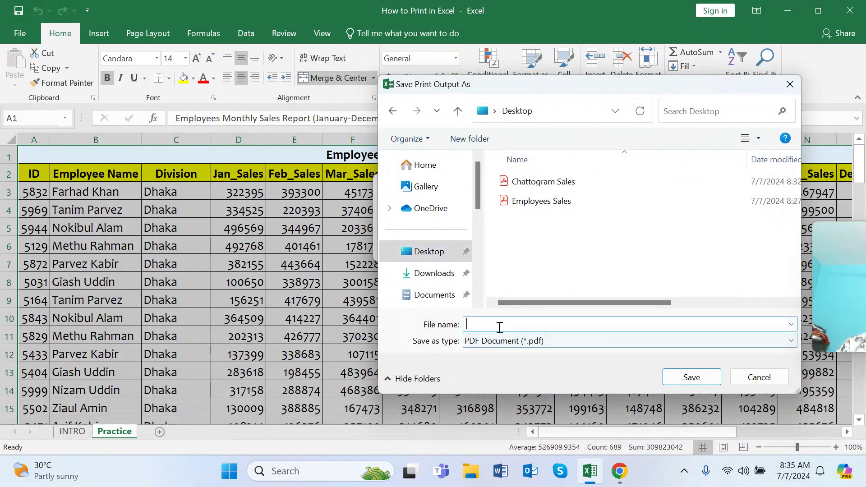
text(Dhaka and Khulna Sales)
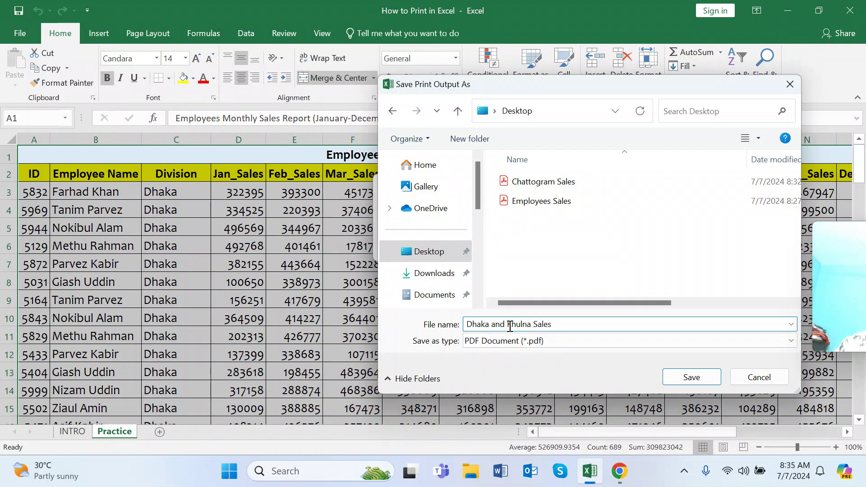
click(693, 383)
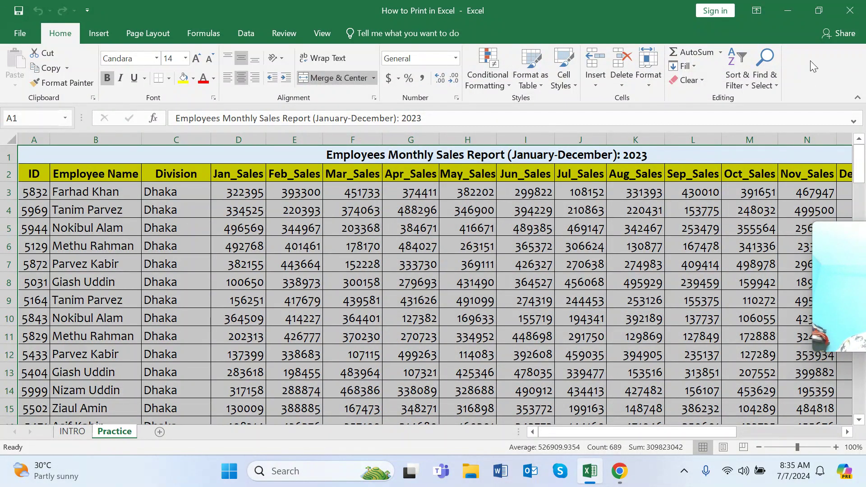
Close the How to Print in Excel workbook without saving its changes
click(849, 10)
click(432, 249)
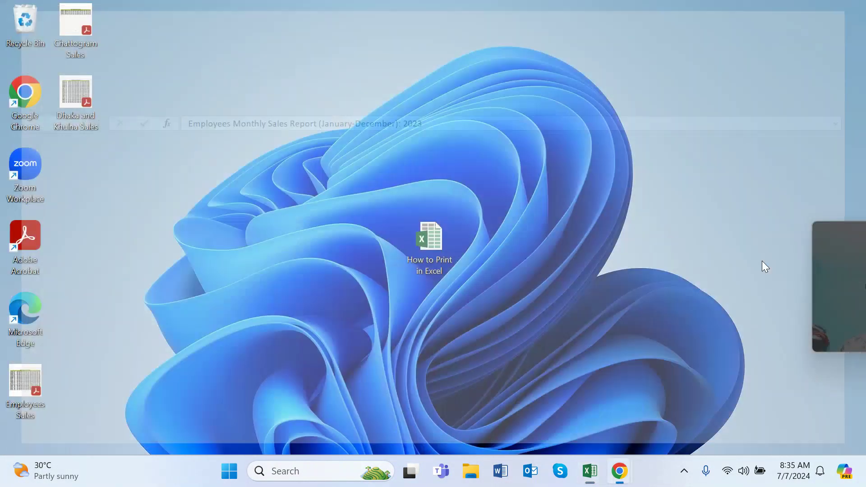
Open the Dhaka and Khulna Sales PDF from the desktop, check the printed report, and close it
double_click(85, 96)
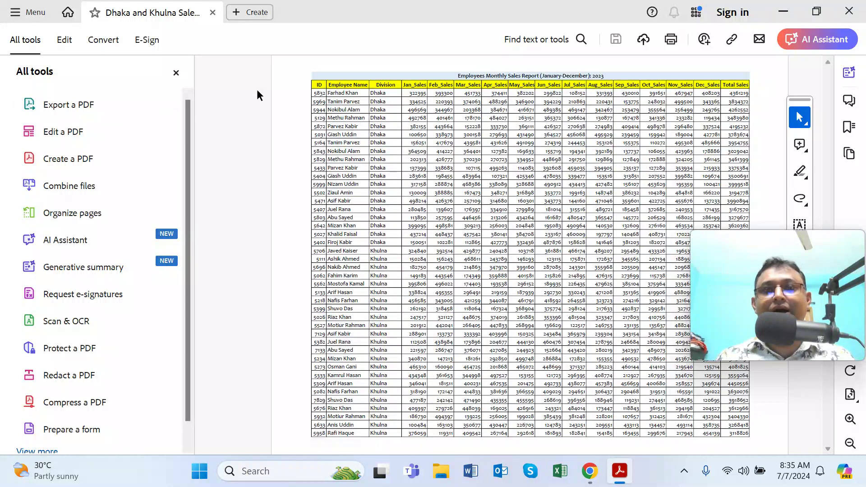
click(176, 72)
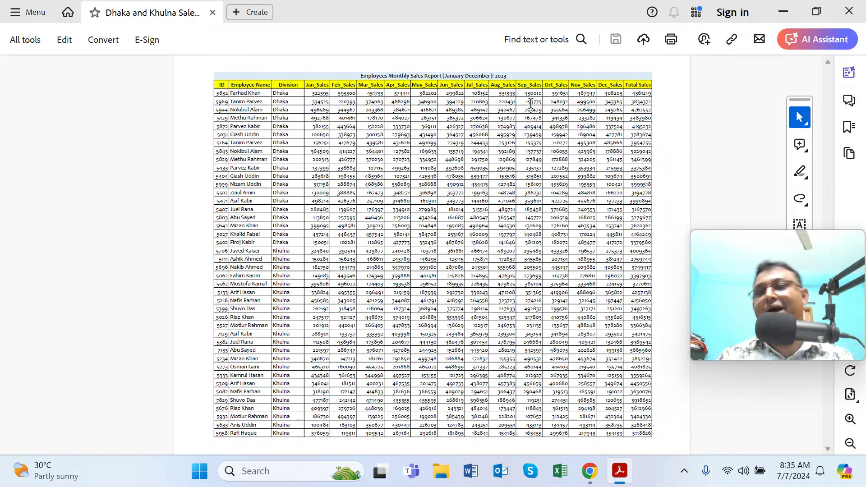
click(851, 10)
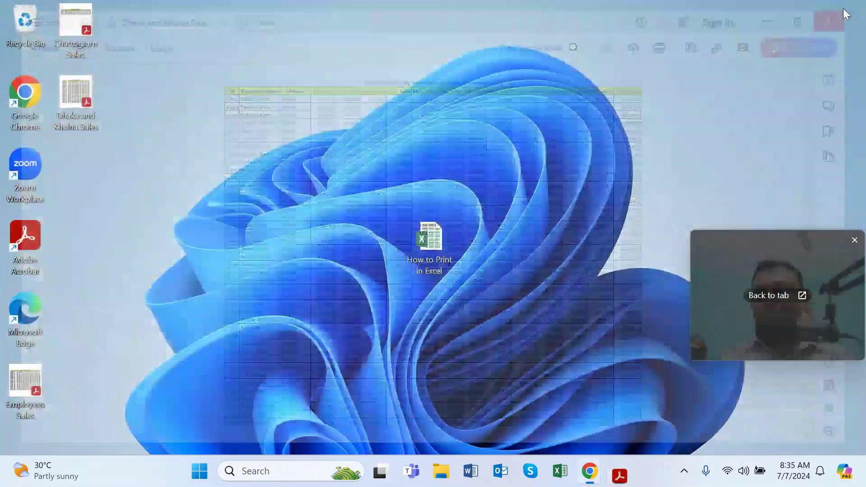
Reopen the How to Print in Excel workbook and select the entire sales report, including its title row, on the Practice sheet
double_click(442, 253)
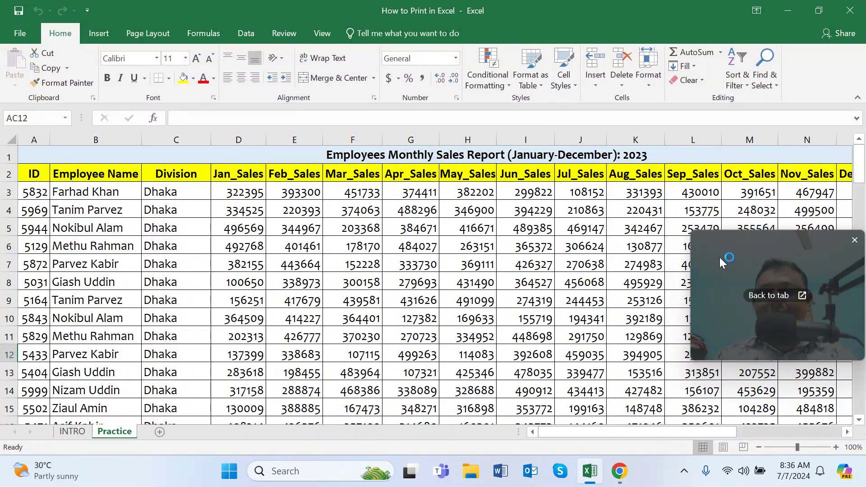
drag(719, 257, 551, 5)
click(629, 282)
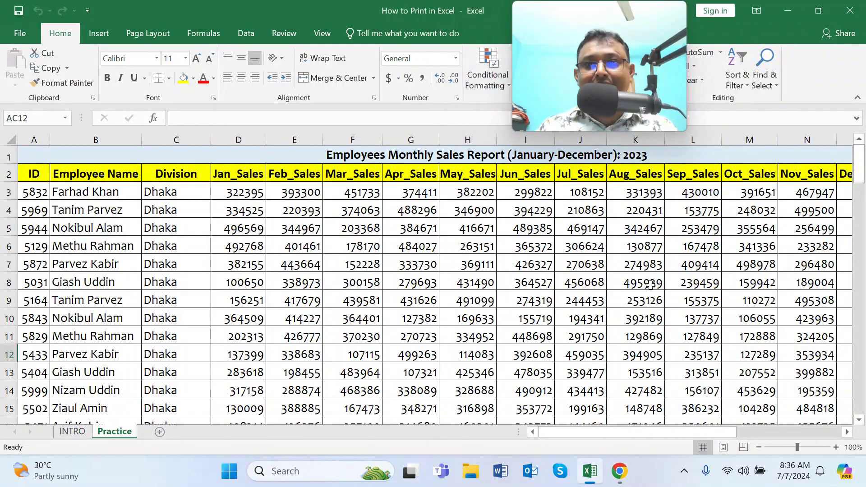
click(567, 296)
drag(43, 154, 717, 388)
drag(632, 432, 598, 429)
scroll(388, 310, up, 13)
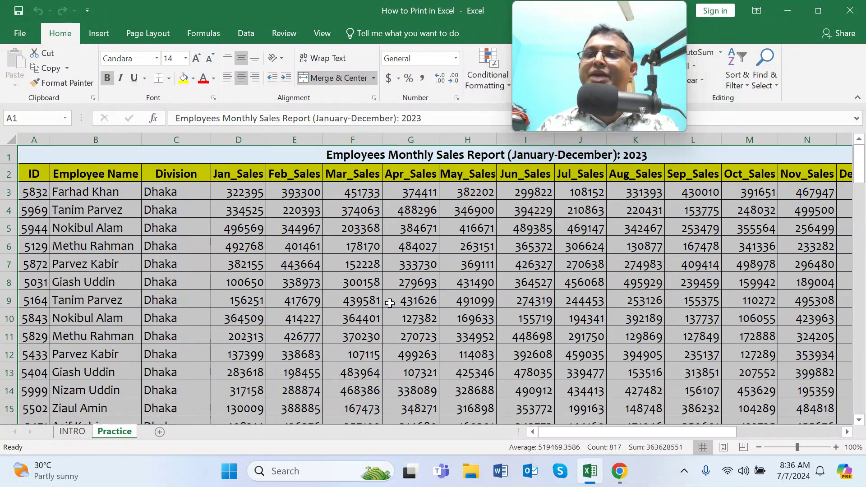
Open the print settings and limit the printout to the current selection
click(19, 34)
click(20, 182)
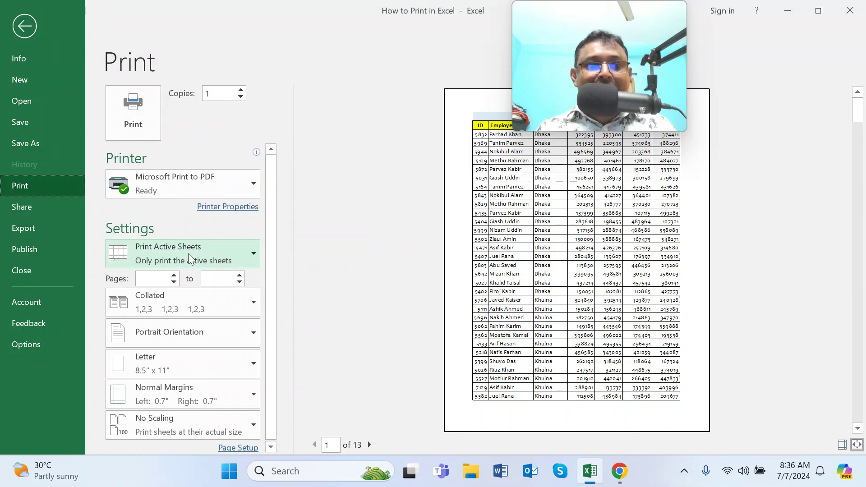
click(247, 255)
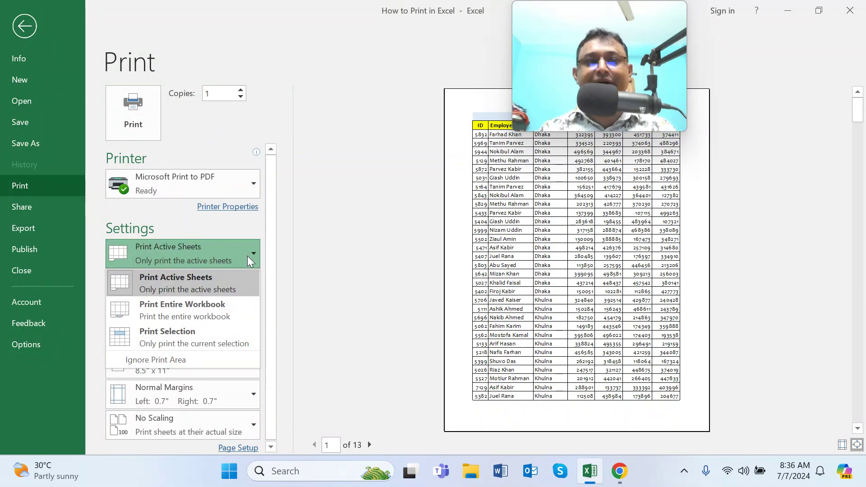
click(226, 340)
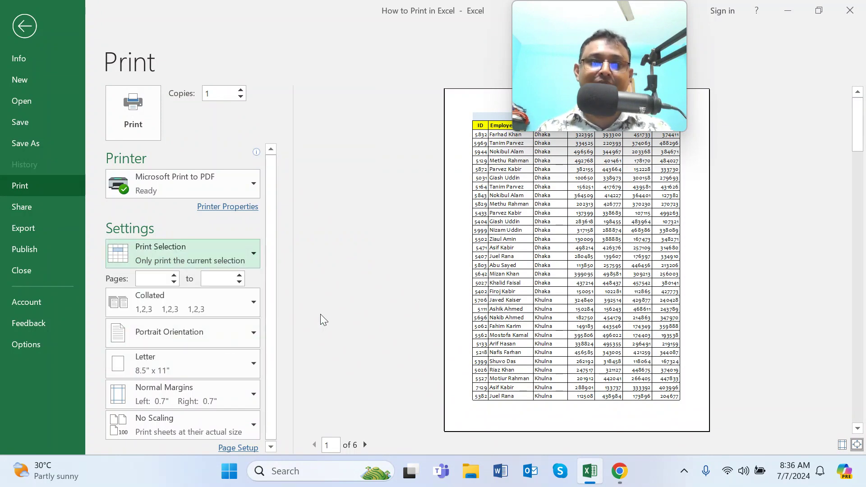
mouse_move(632, 115)
drag(579, 37, 784, 188)
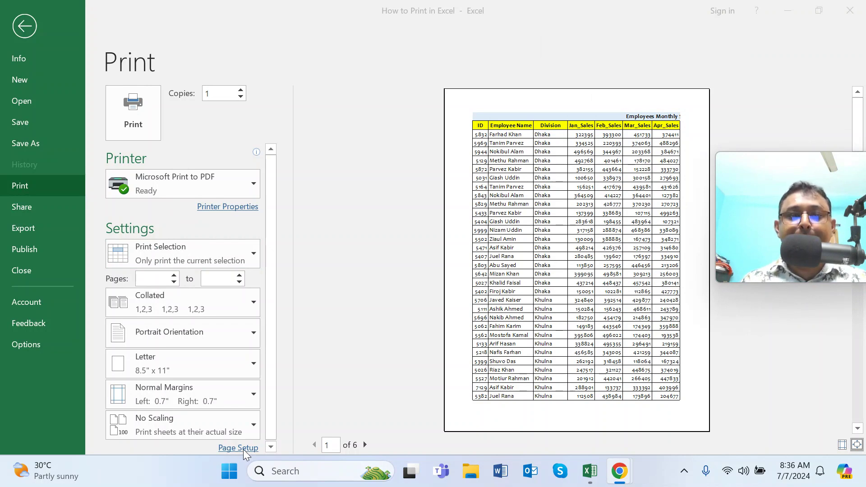
Change the page orientation to Landscape in Page Setup
click(331, 387)
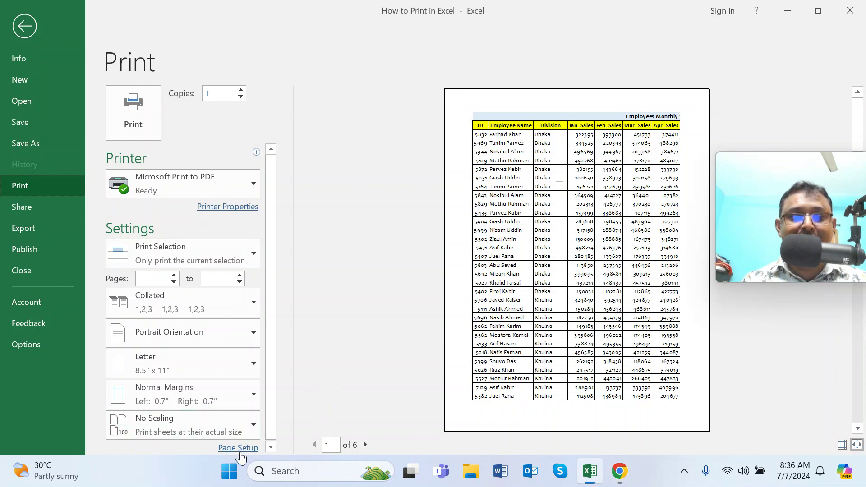
click(245, 447)
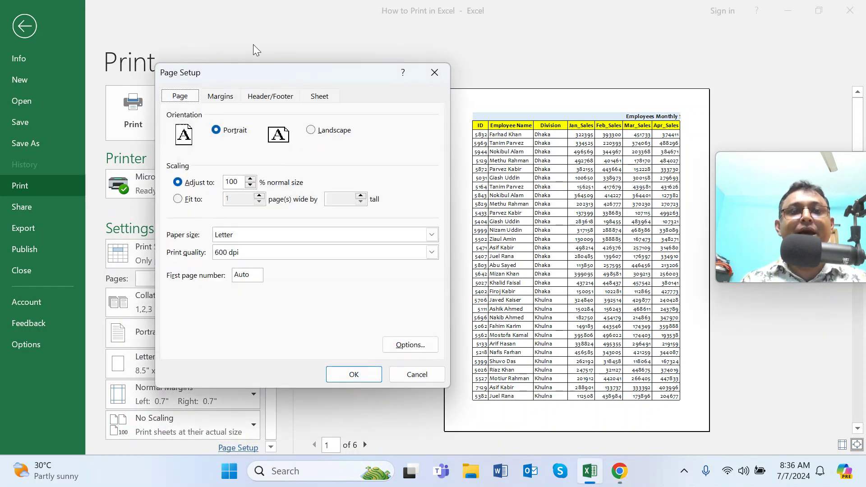
drag(259, 74, 389, 33)
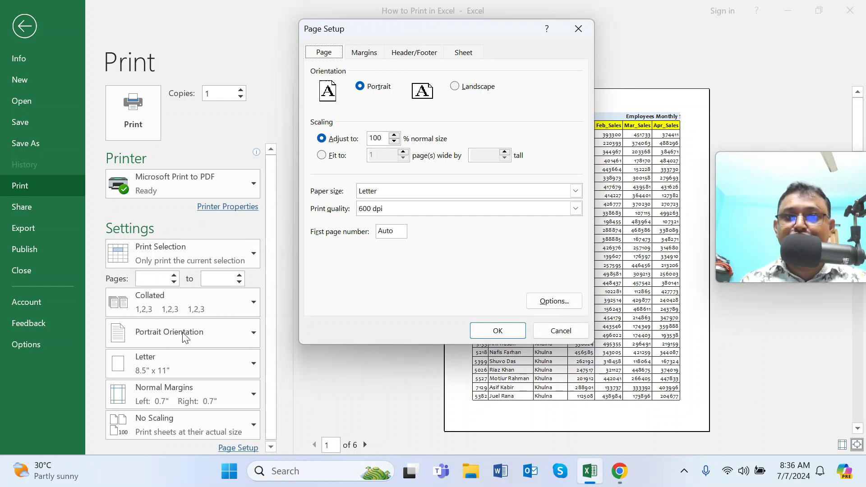
drag(408, 31, 278, 41)
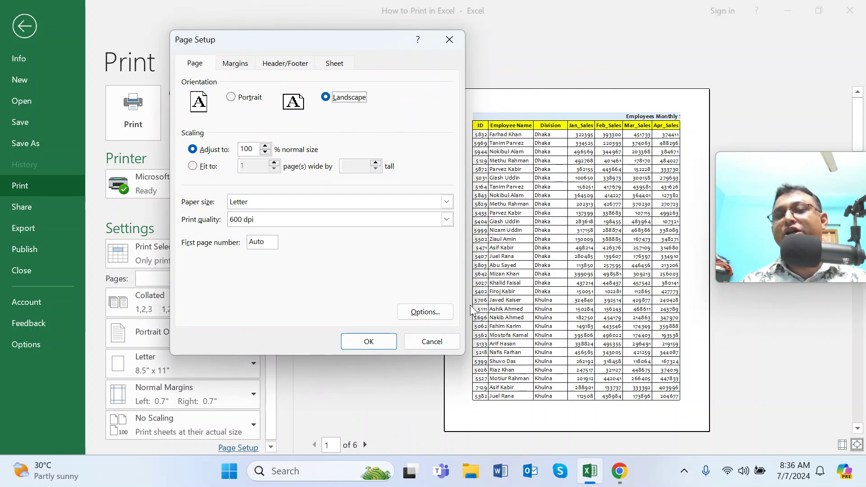
click(377, 343)
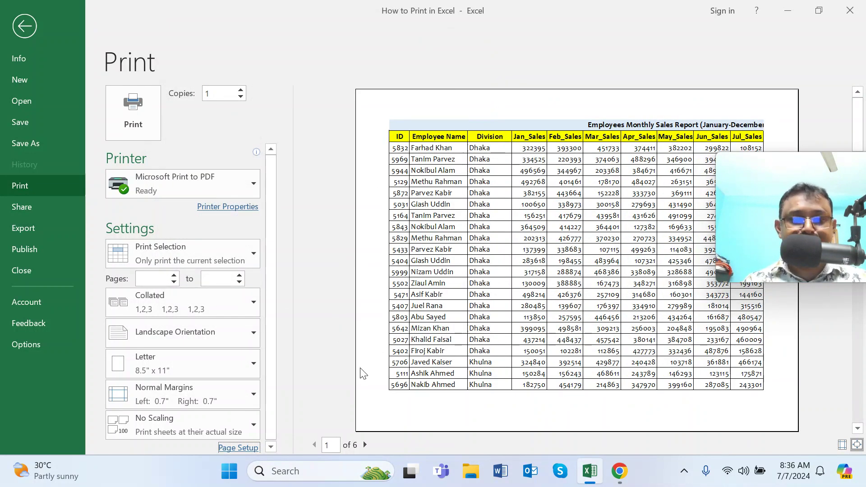
click(239, 448)
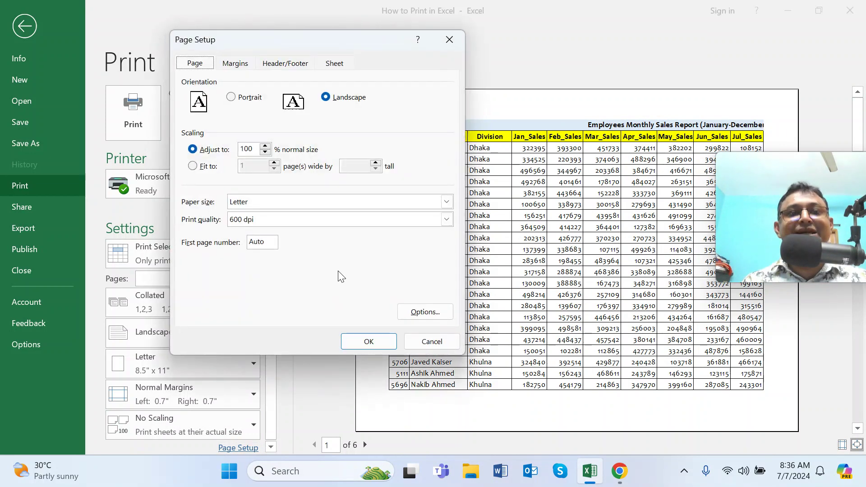
drag(356, 41, 280, 33)
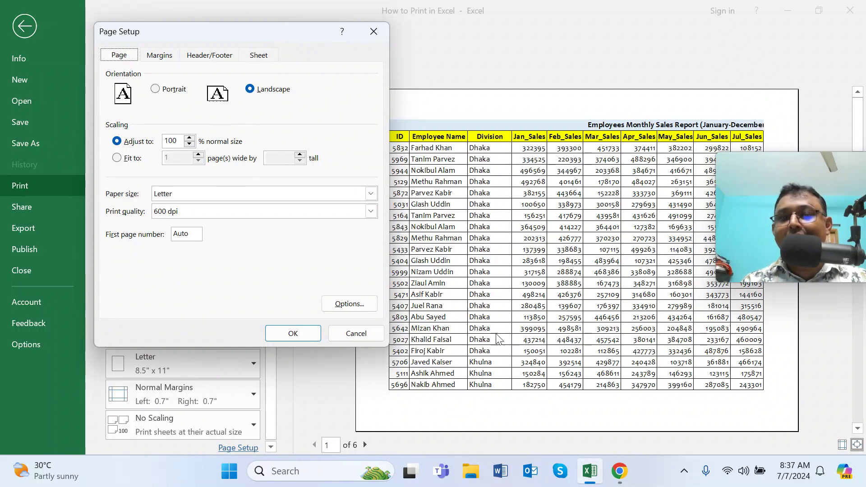
click(374, 31)
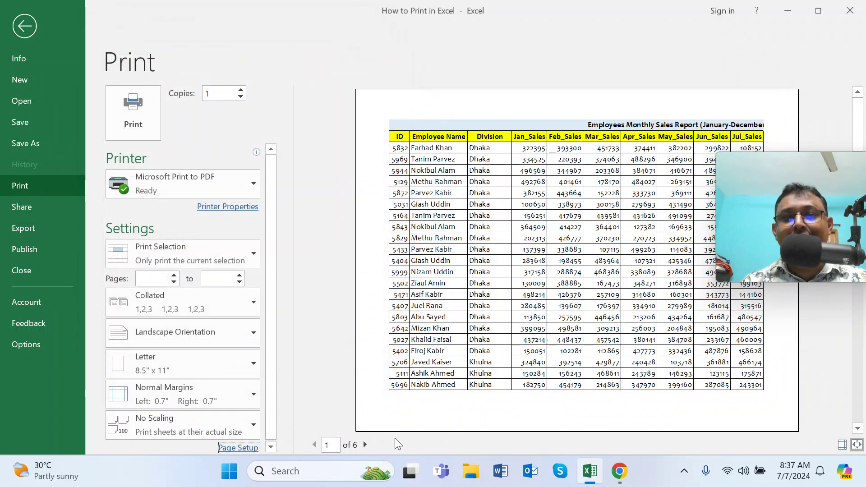
Go through all pages of the print preview to examine how the report is split, and return to the first page
click(365, 445)
click(365, 445)
click(365, 445)
click(365, 446)
click(365, 445)
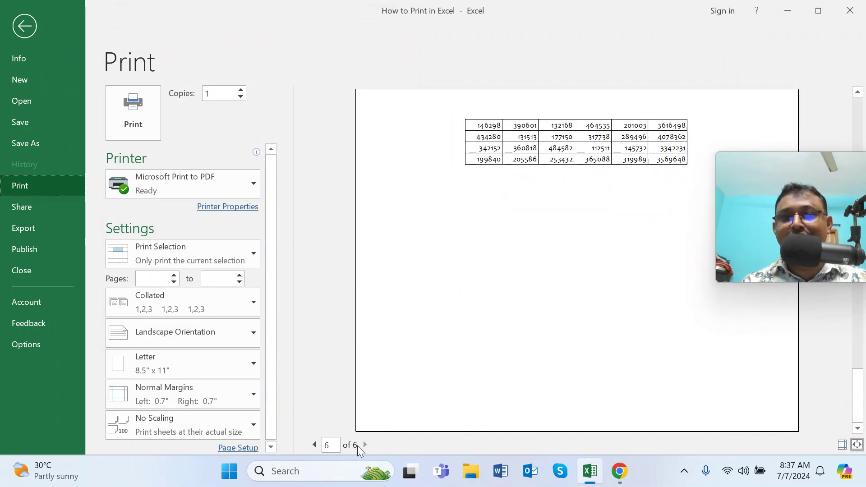
click(314, 445)
click(314, 445)
click(315, 445)
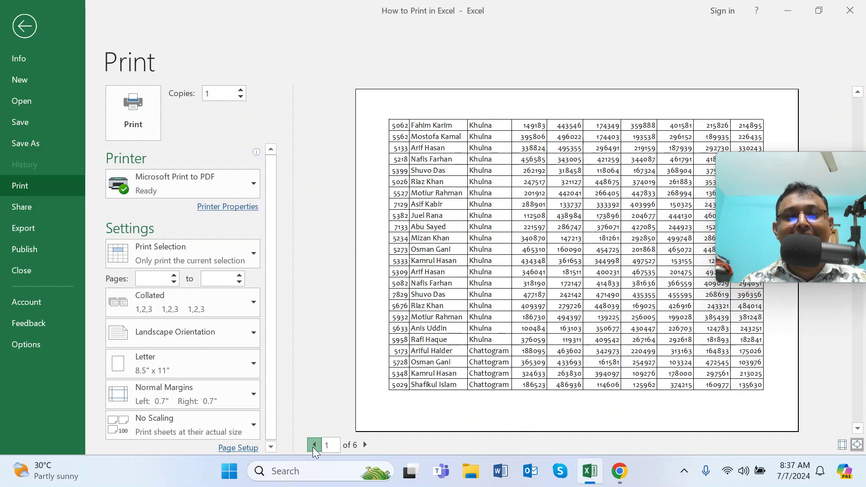
click(314, 445)
click(314, 445)
Reduce the print scaling in Page Setup to 70%, 65% and finally 60% of normal size, checking the preview each time
click(238, 448)
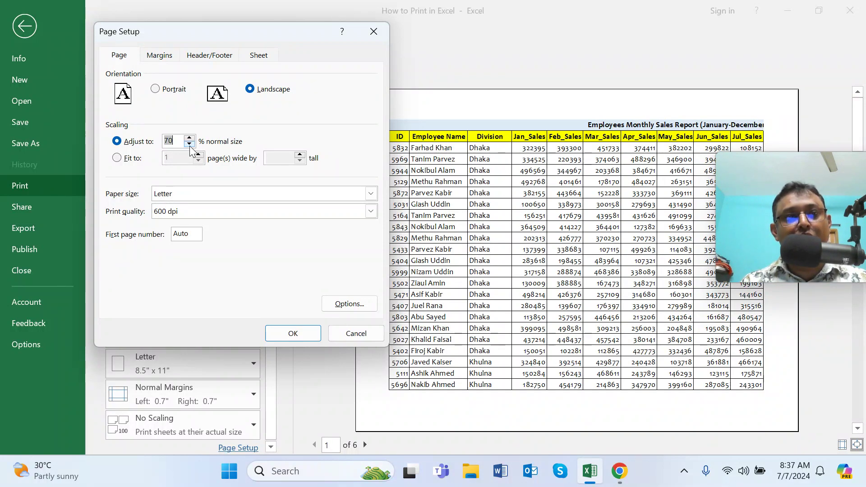
click(292, 334)
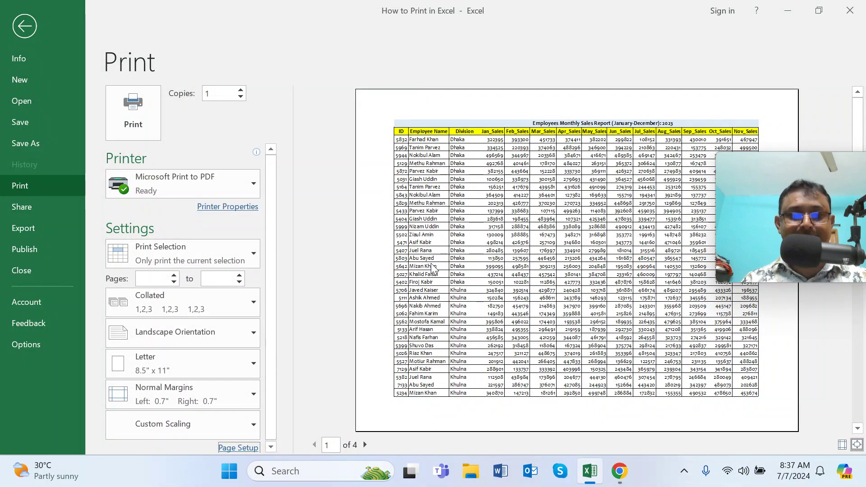
click(238, 447)
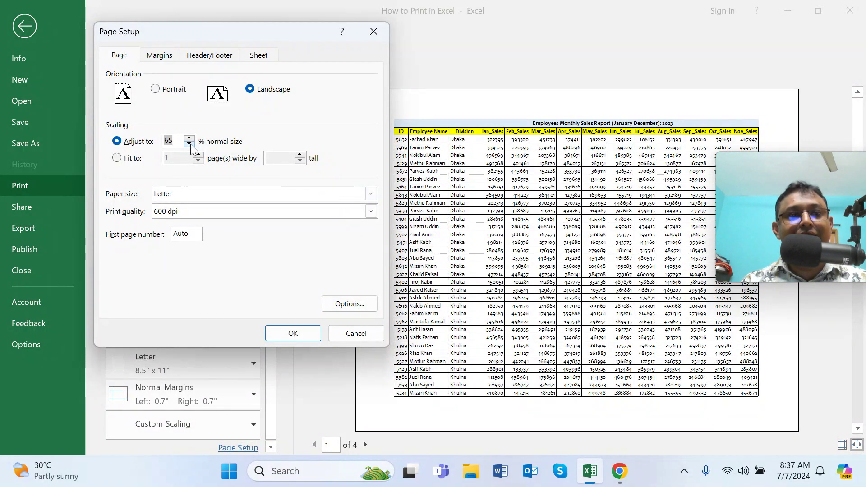
click(298, 334)
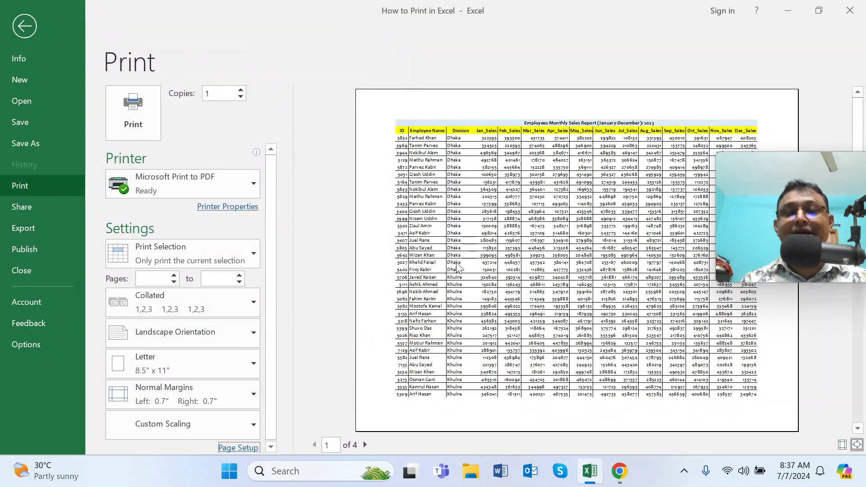
click(238, 448)
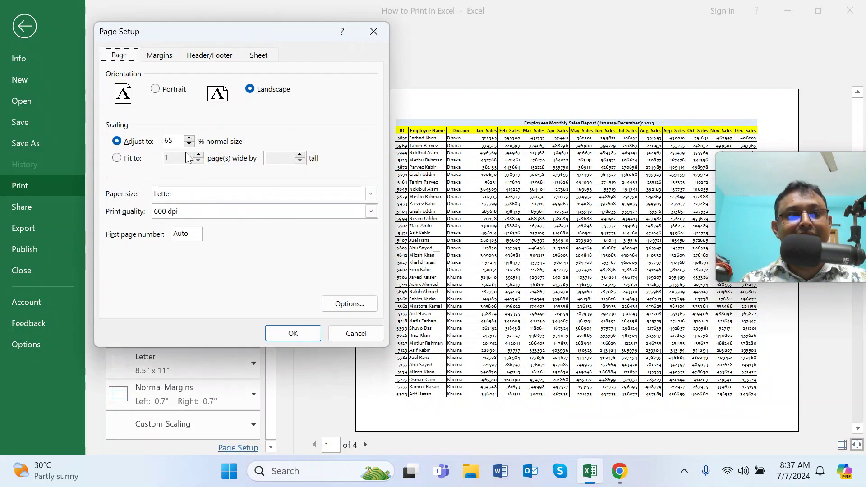
click(280, 330)
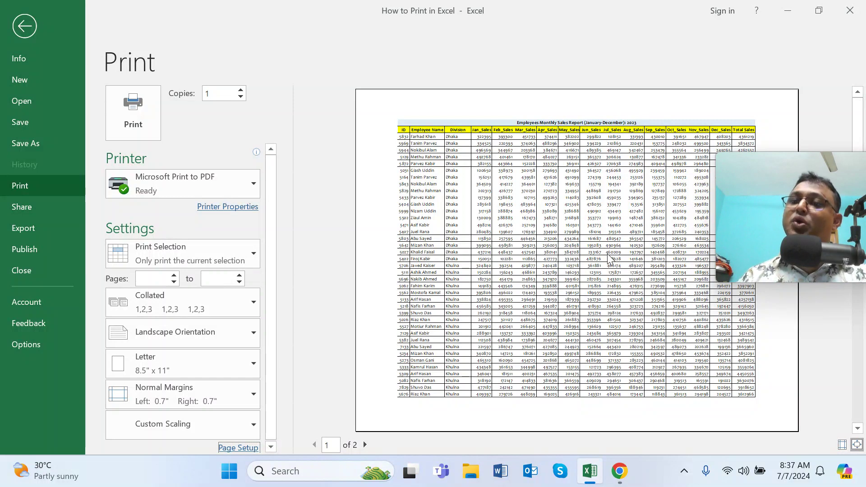
Set the paper size to A4 in Page Setup
click(231, 449)
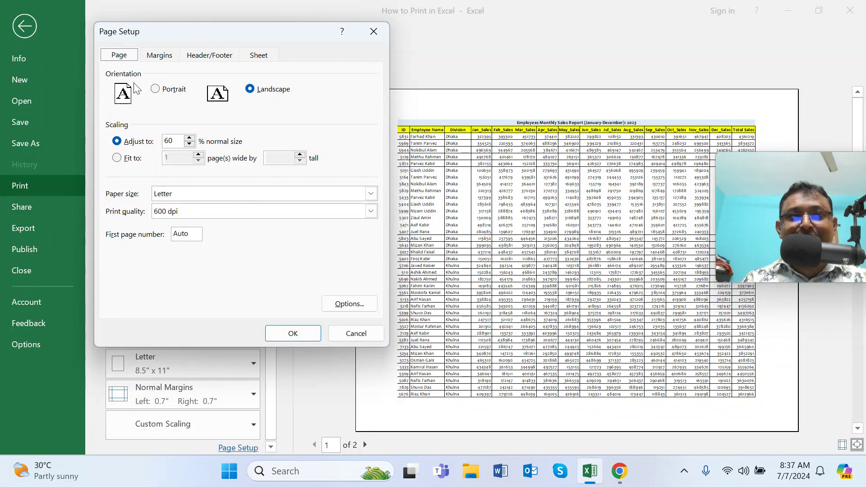
click(371, 194)
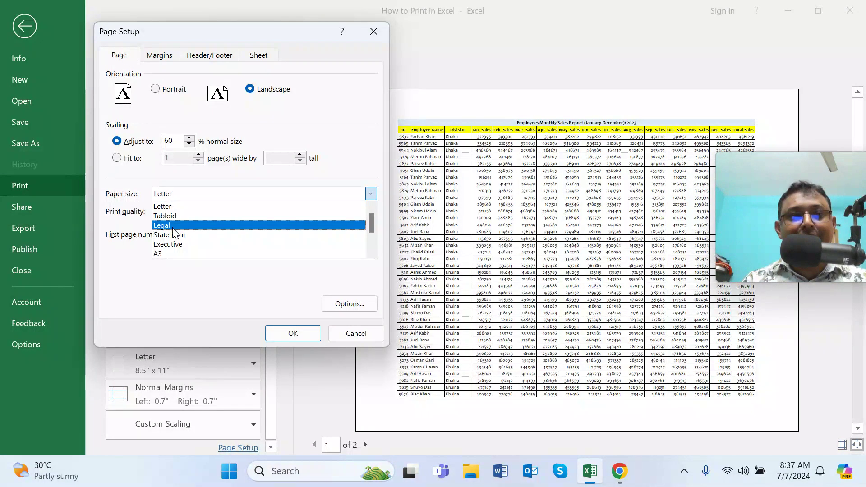
click(159, 254)
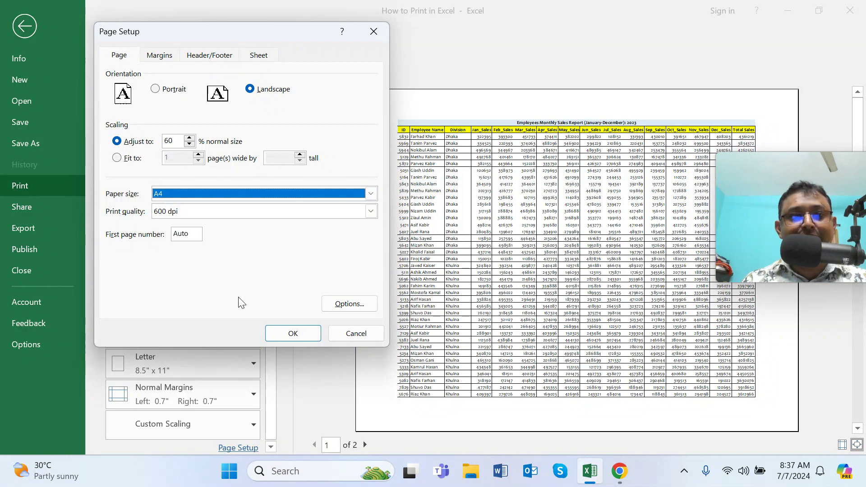
click(297, 334)
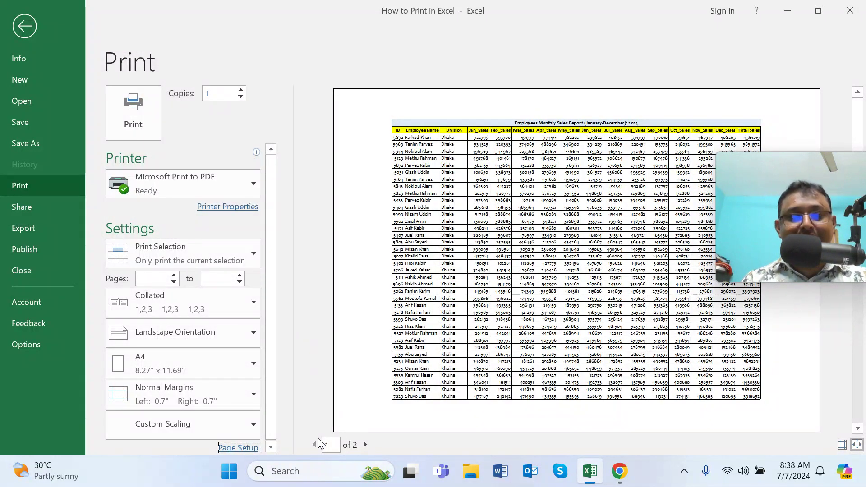
Set the left and right page margins to 0.2 and the top and bottom margins to 0.5 in Page Setup
click(251, 451)
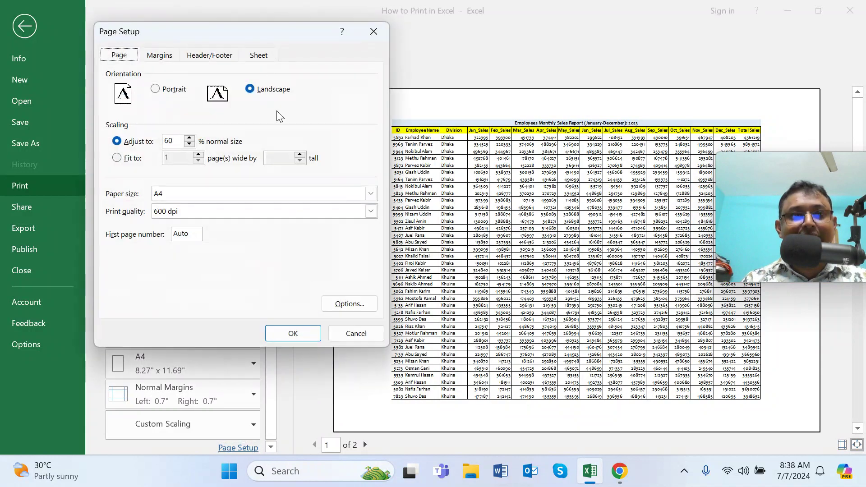
click(160, 55)
drag(177, 37, 366, 59)
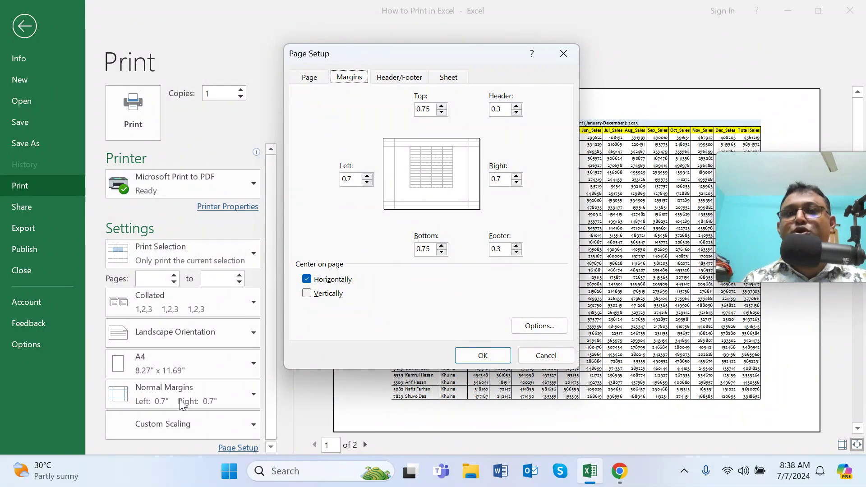
drag(405, 57, 243, 57)
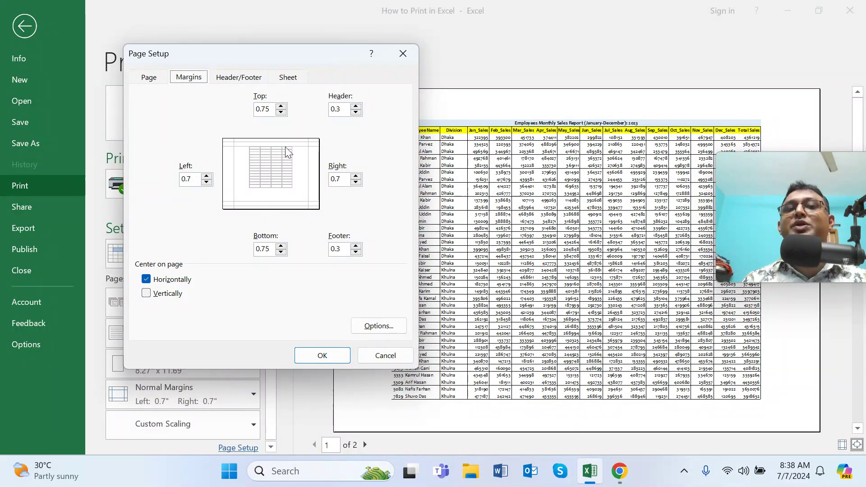
click(207, 182)
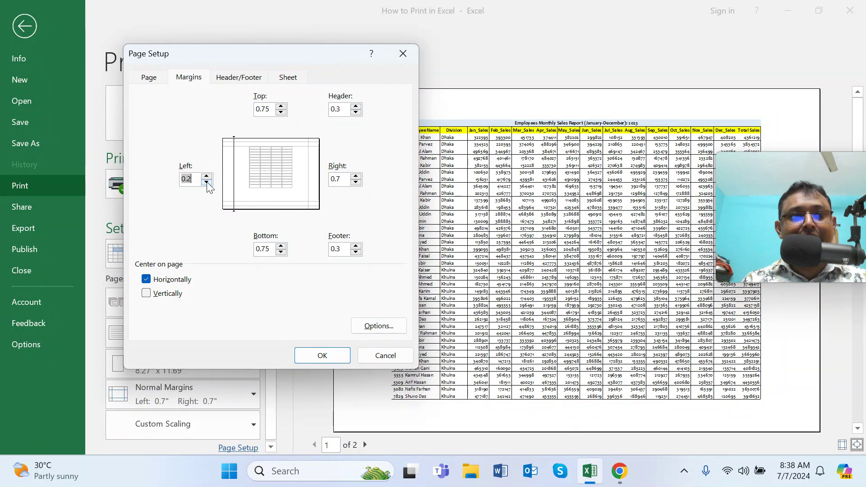
click(356, 182)
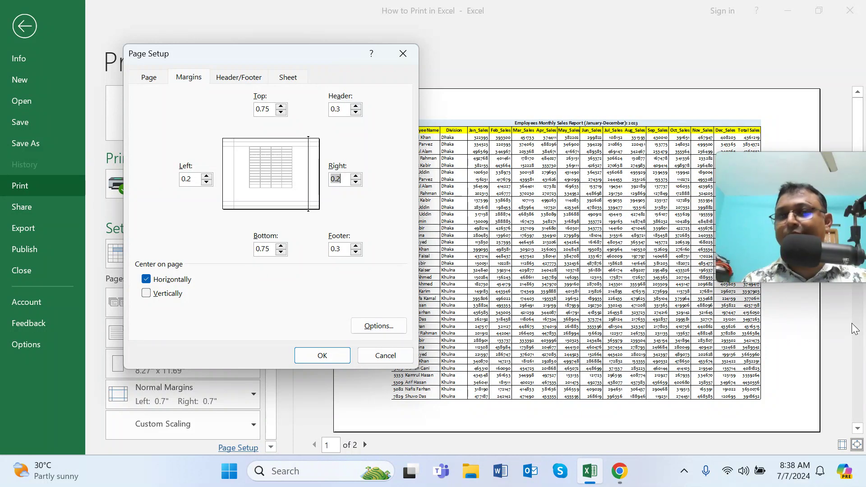
click(281, 112)
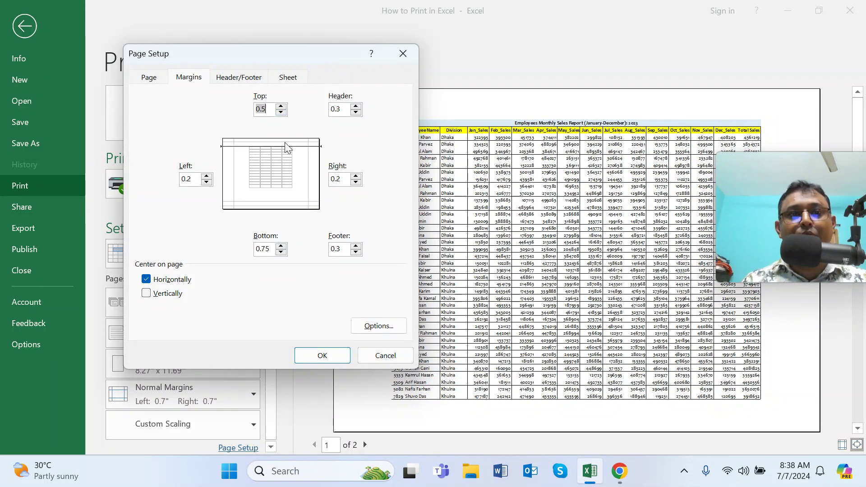
click(281, 251)
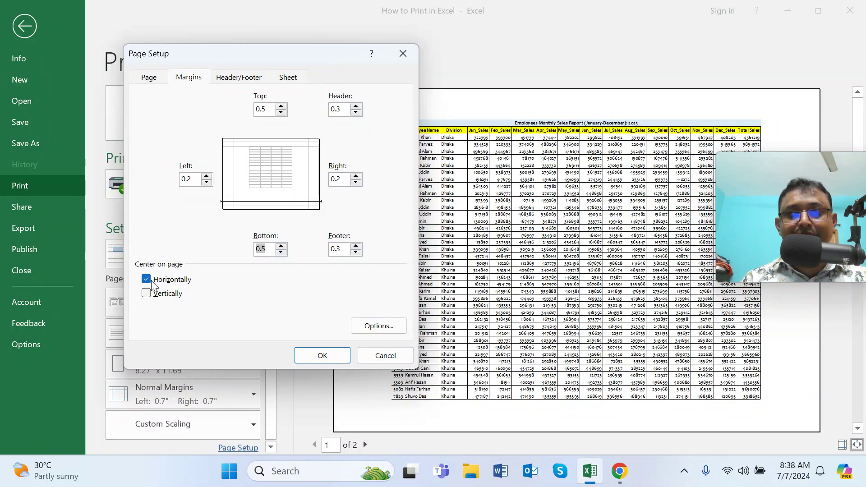
click(323, 356)
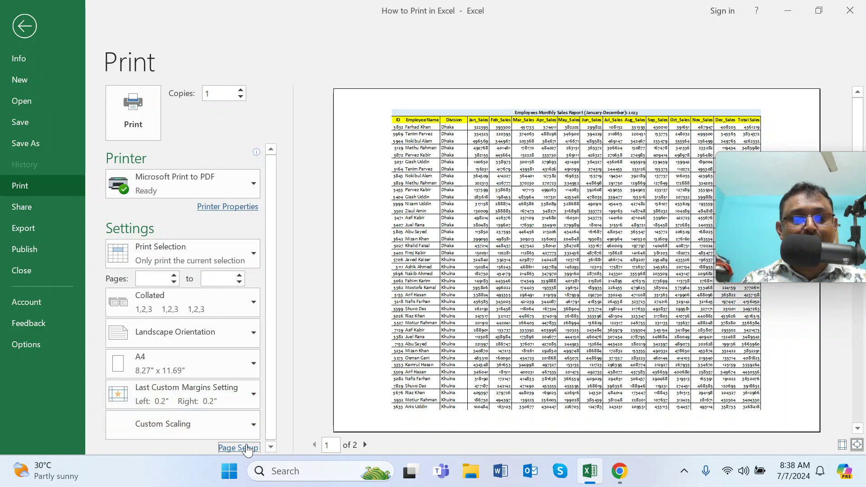
Increase the print scaling in Page Setup to 75% of normal size
click(248, 448)
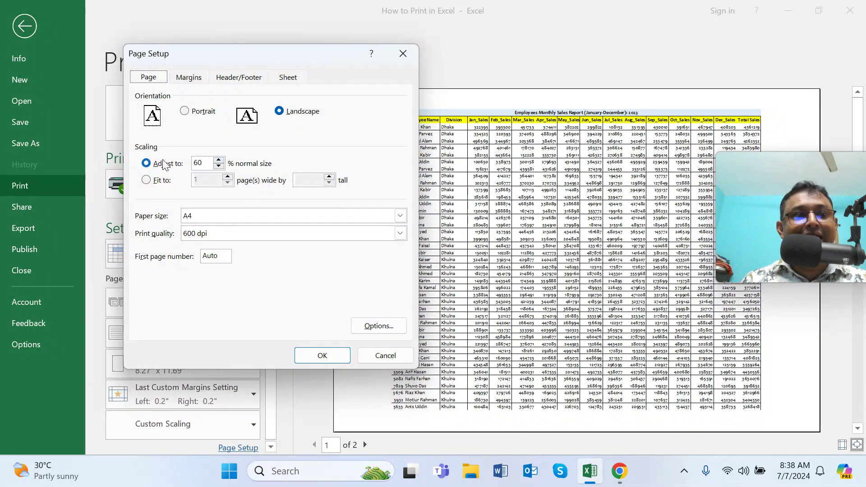
click(219, 160)
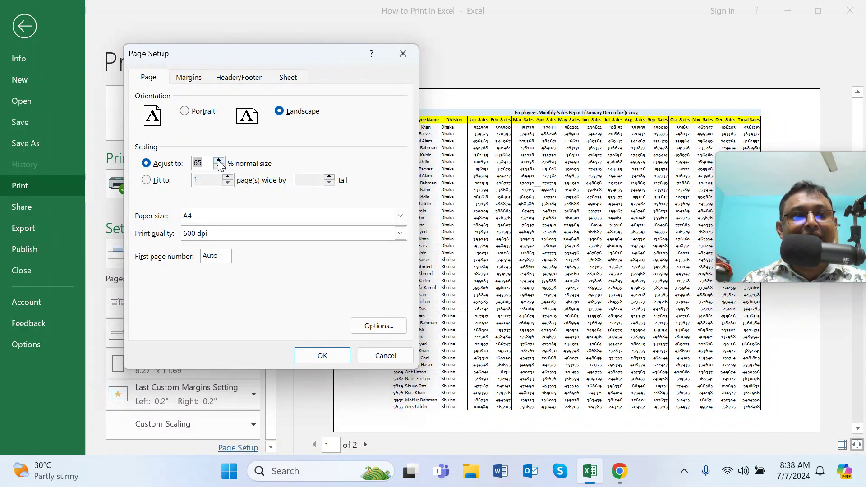
click(305, 353)
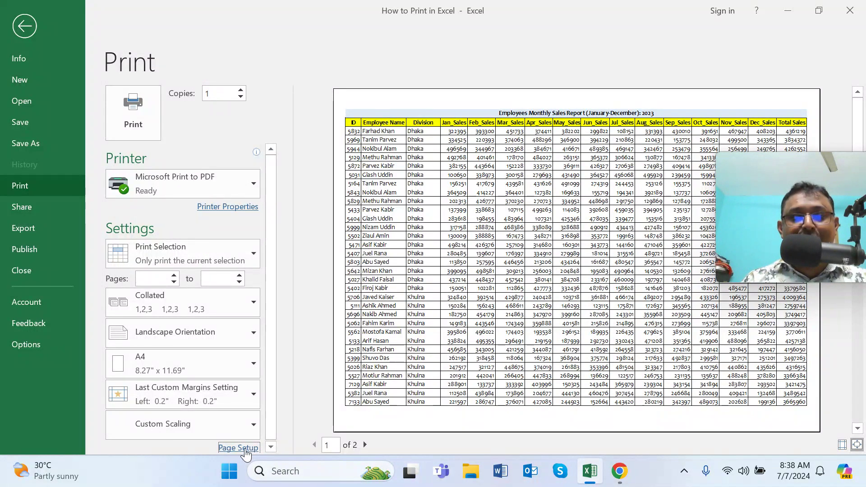
Add the "Page 1 of ?" footer in Page Setup and check it on both pages of the print preview
click(246, 448)
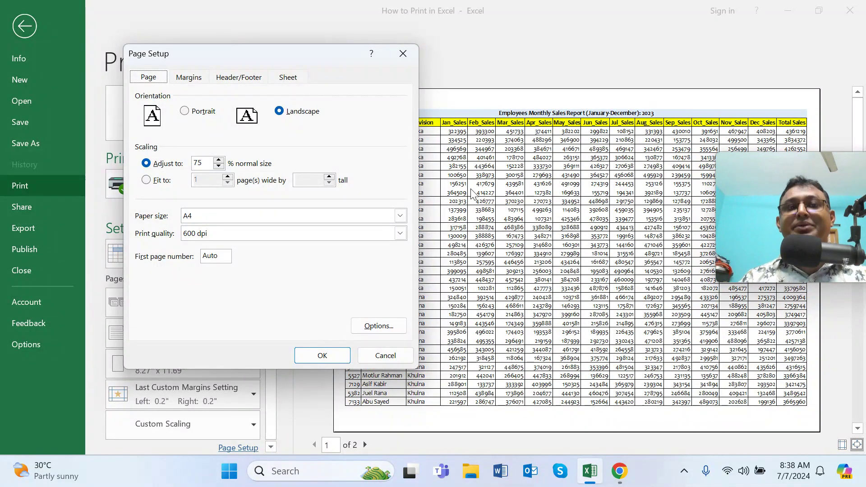
click(233, 80)
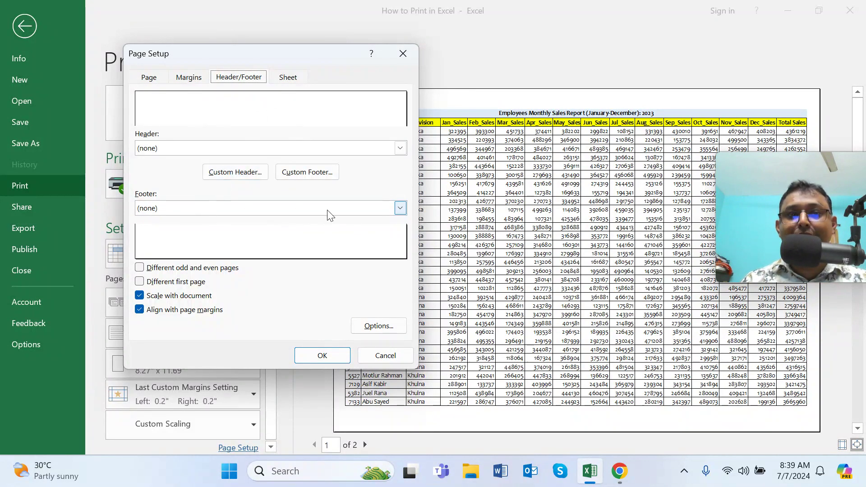
click(399, 208)
click(194, 240)
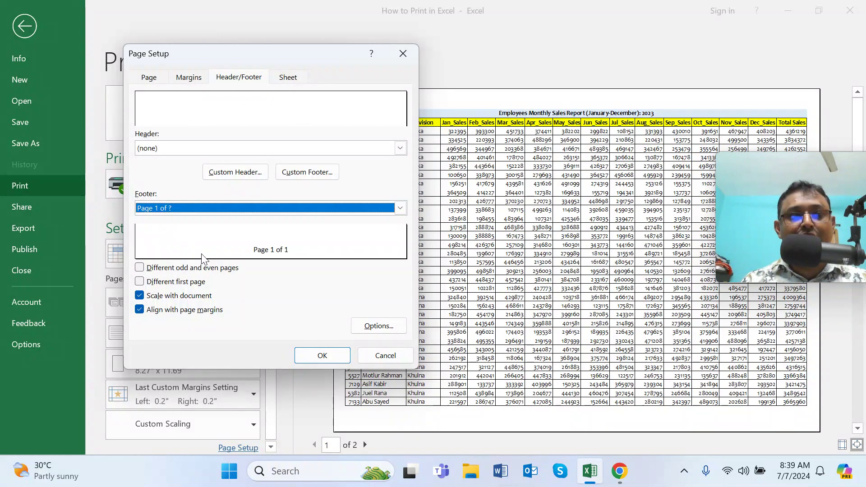
click(322, 355)
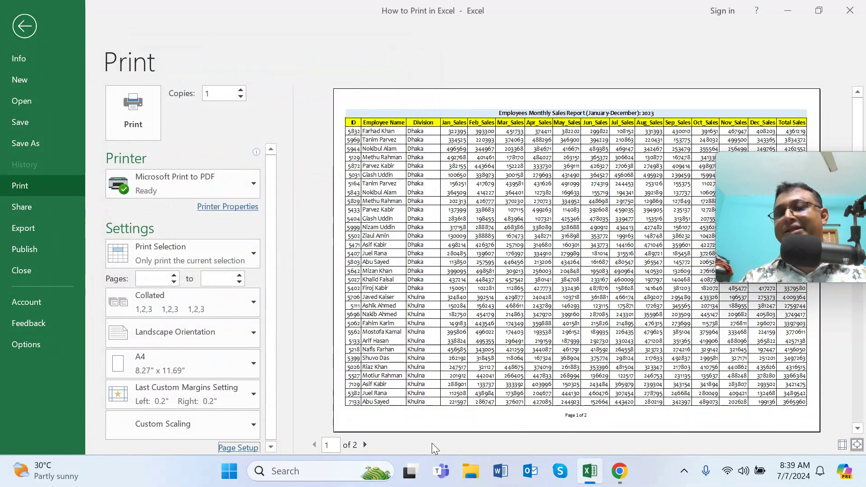
click(366, 445)
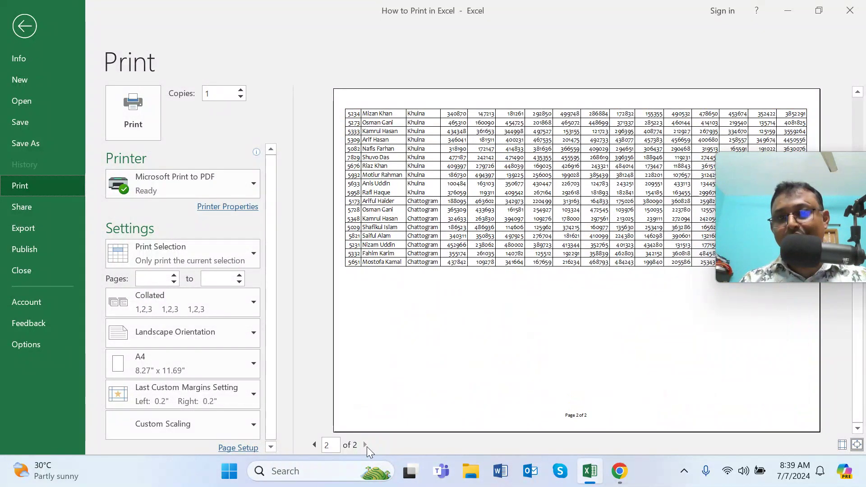
click(314, 445)
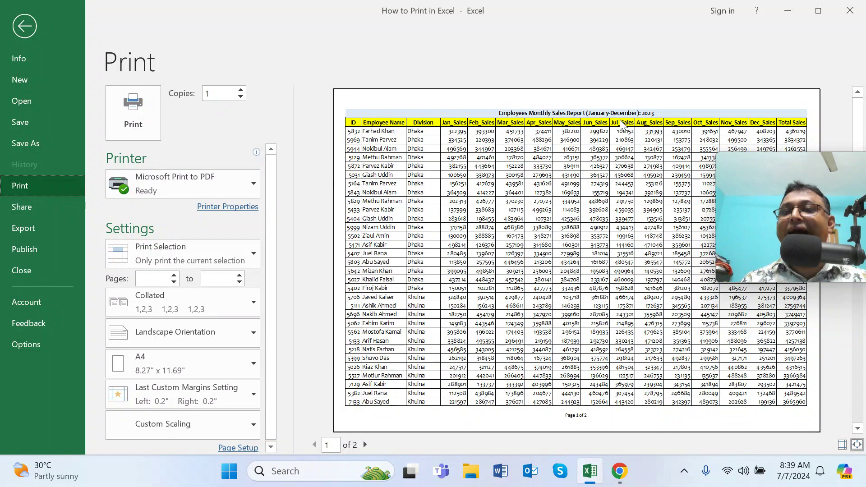
click(365, 445)
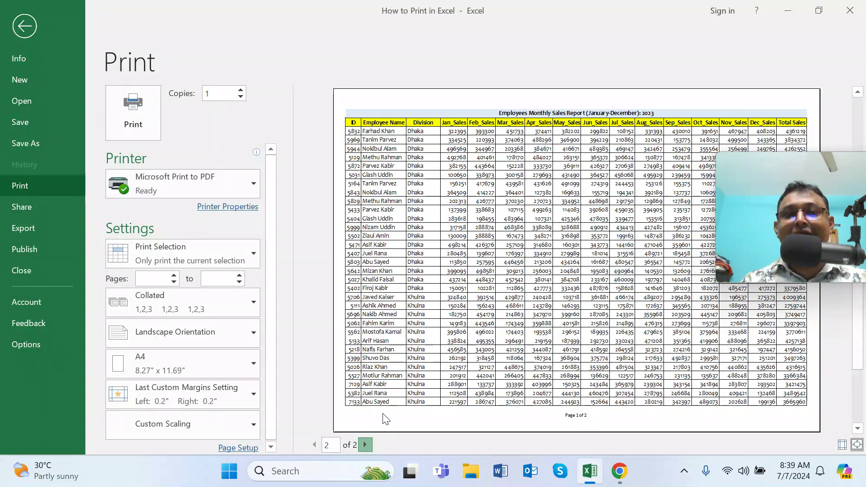
click(314, 445)
click(238, 448)
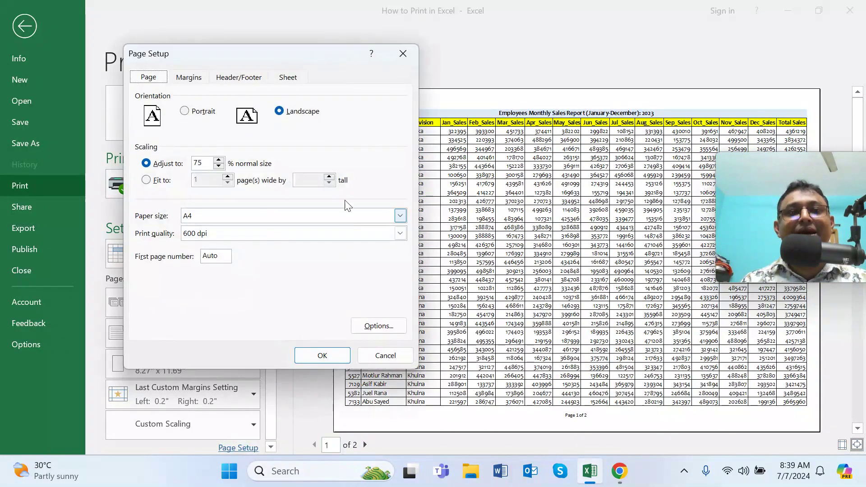
click(290, 79)
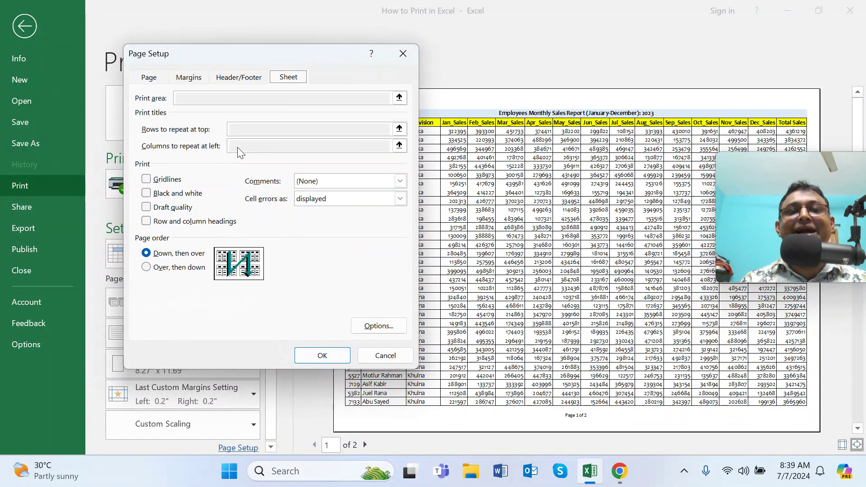
click(402, 53)
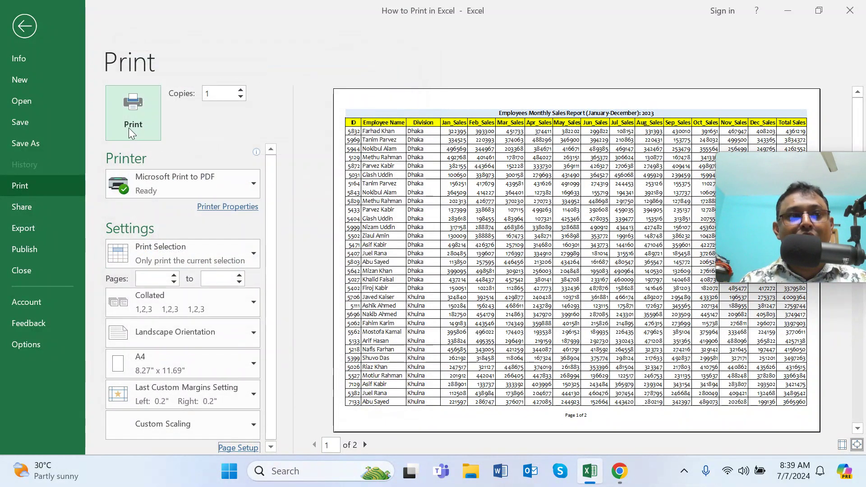
Return to the worksheet, set rows $1:$2 to repeat at the top of printed pages, and check both pages in the print preview
click(20, 24)
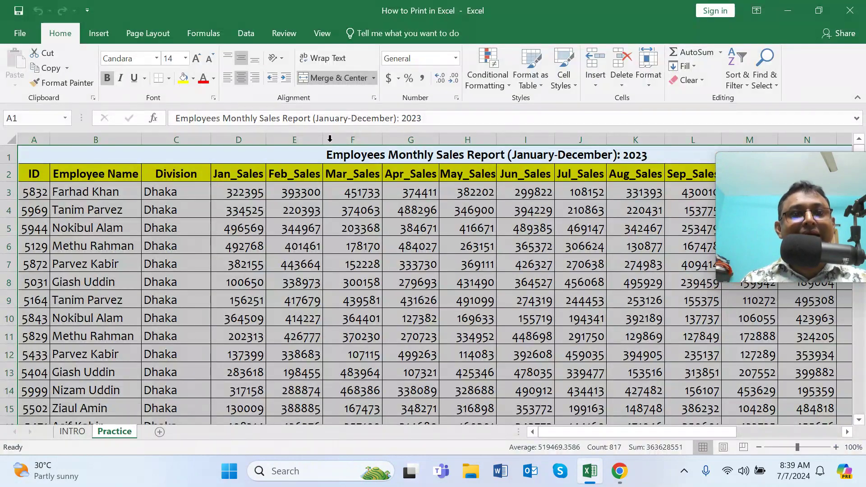
click(147, 33)
click(293, 85)
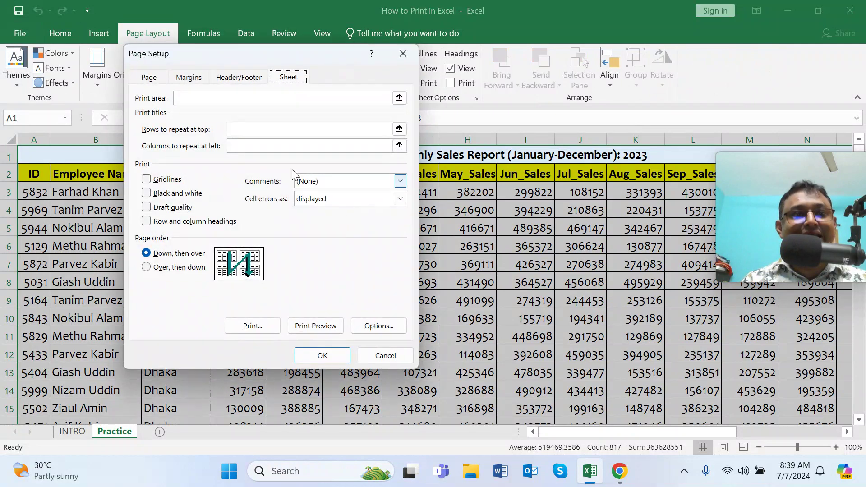
click(398, 130)
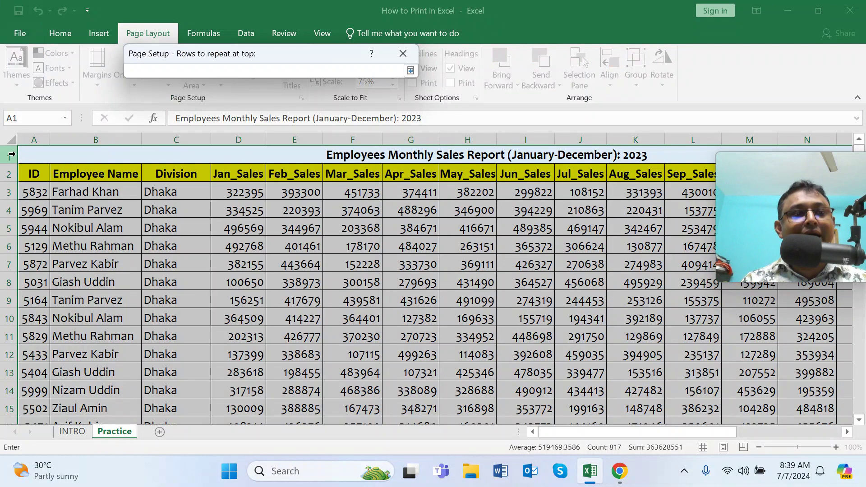
drag(5, 156, 5, 174)
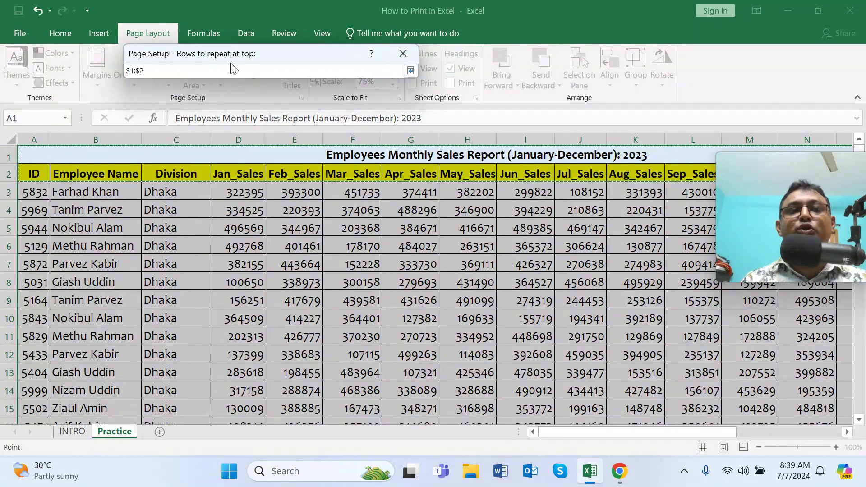
key(Return)
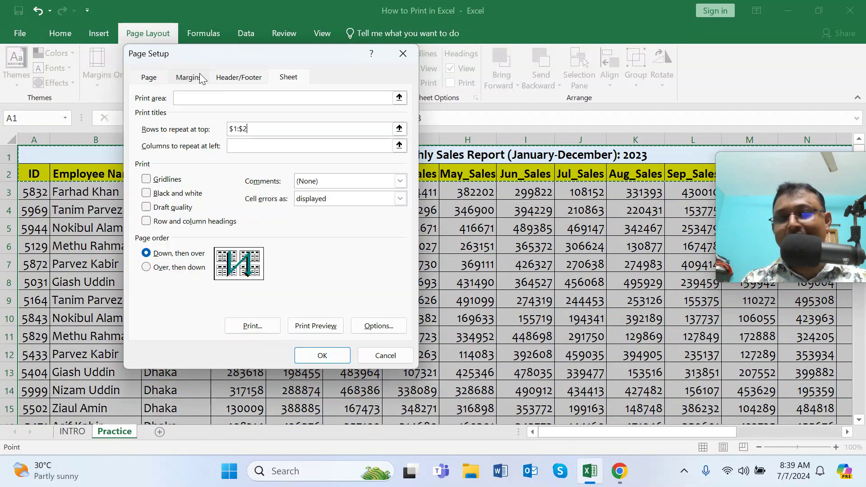
click(316, 326)
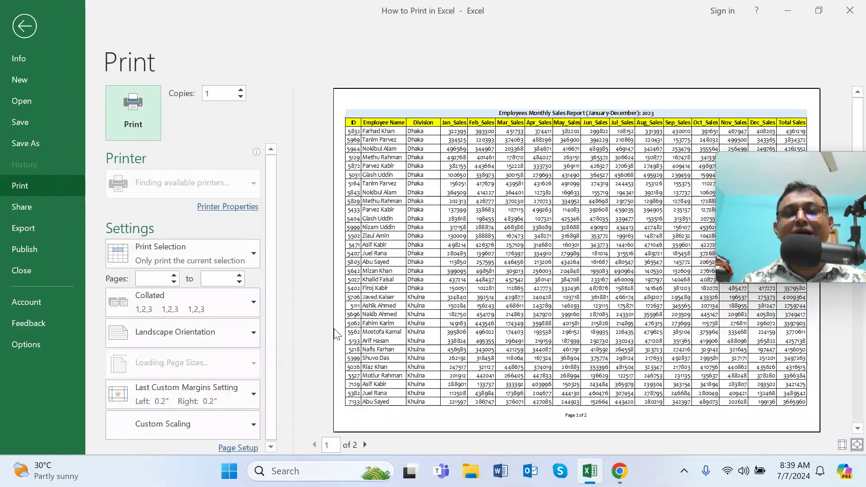
click(364, 444)
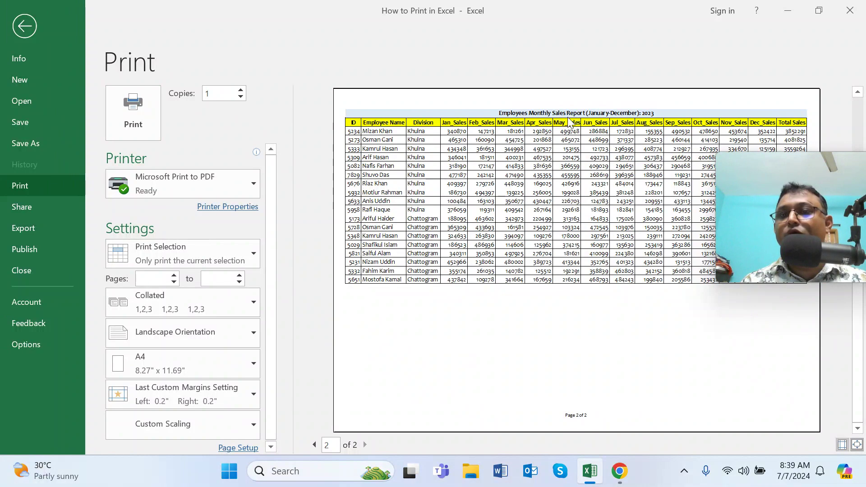
click(316, 443)
Review the page, margin and header/footer settings in Page Setup and the choices for what to print, without changing anything
click(238, 448)
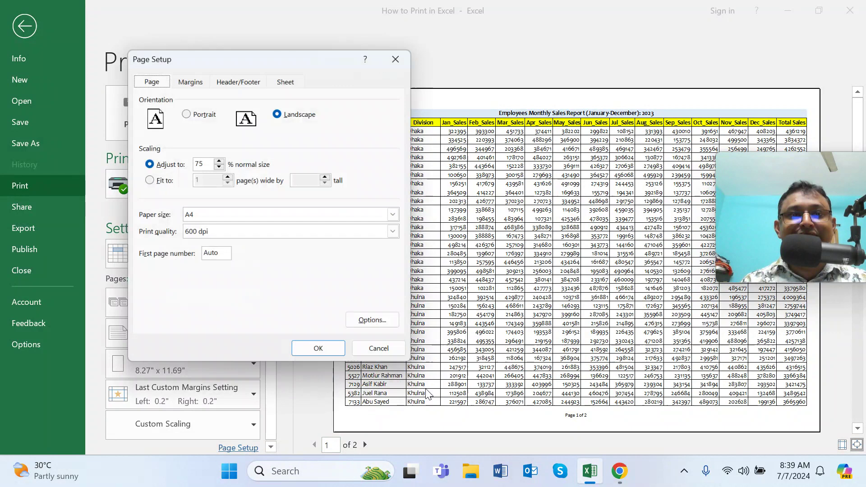
drag(240, 53, 472, 83)
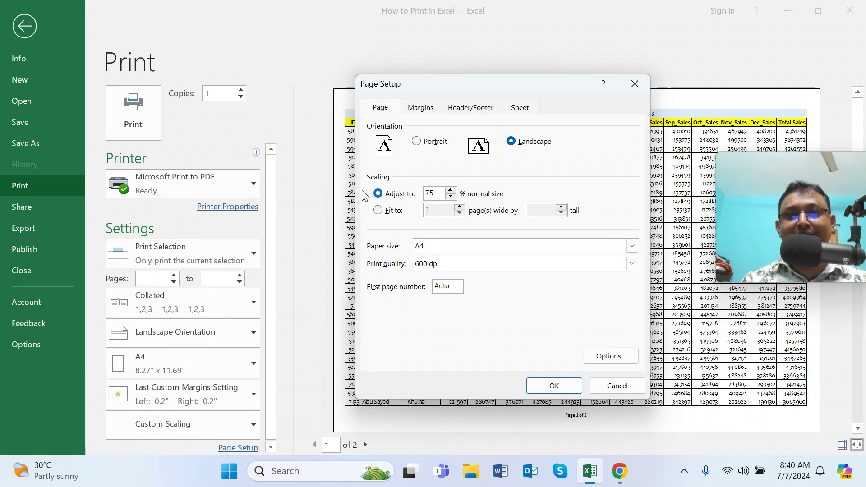
click(421, 111)
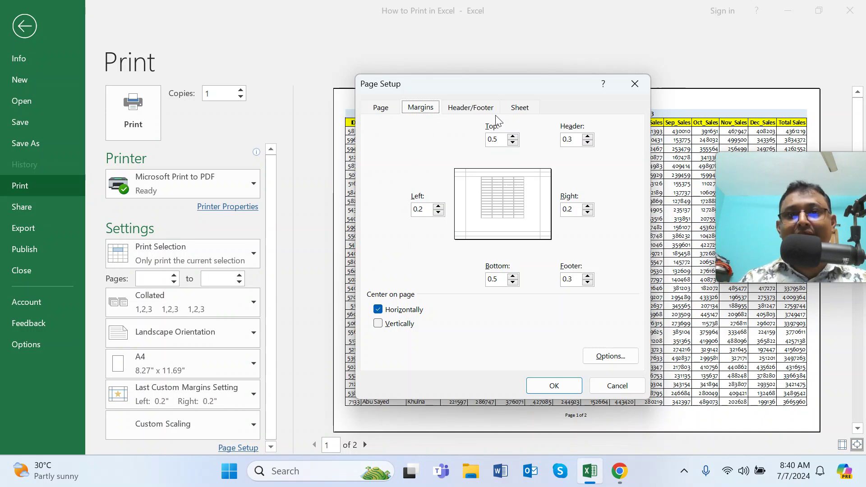
click(476, 110)
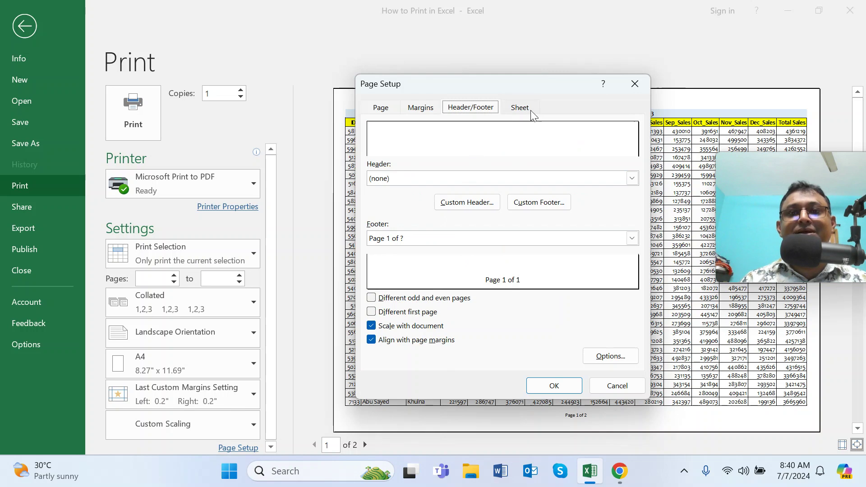
click(634, 85)
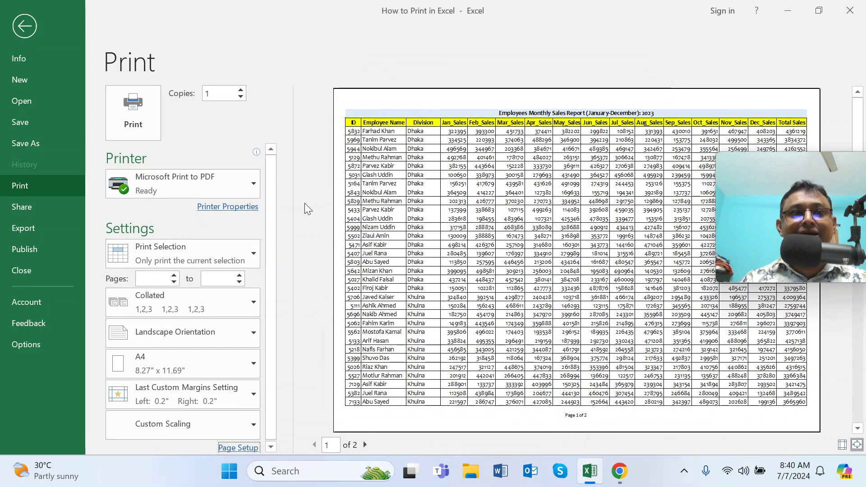
click(246, 255)
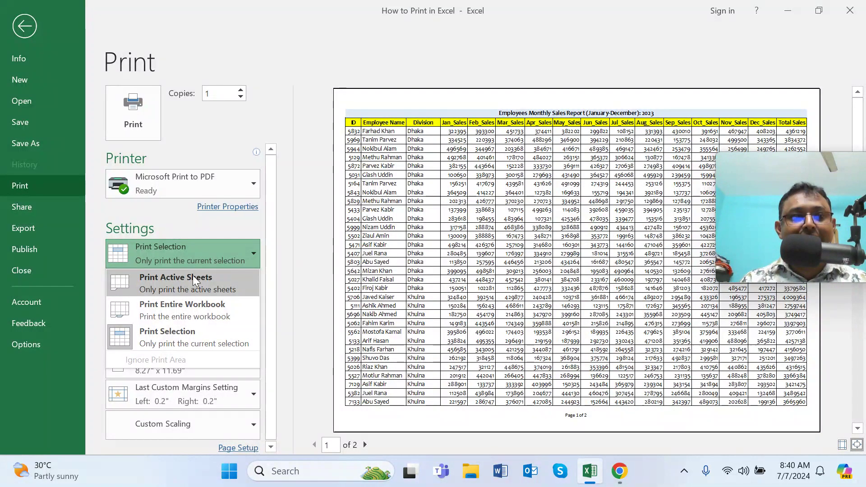
click(291, 342)
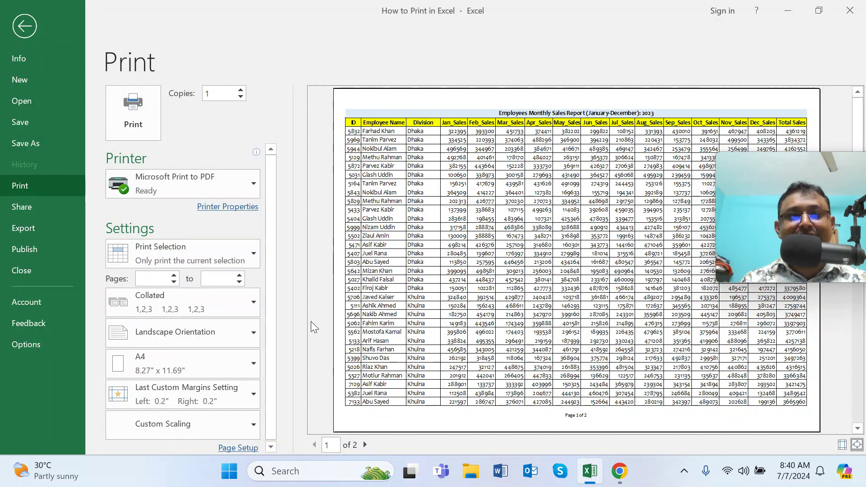
Review the orientation, paper size and margin choices in the print settings, including the custom margins, without changing anything
click(242, 332)
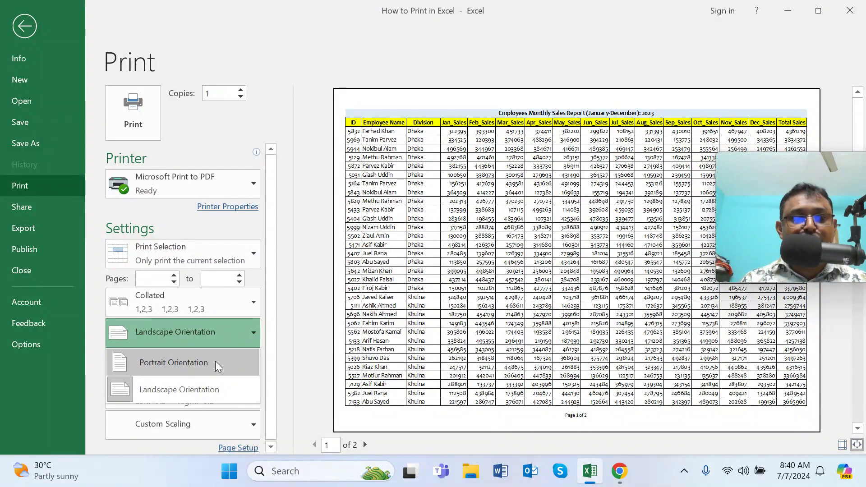
click(298, 343)
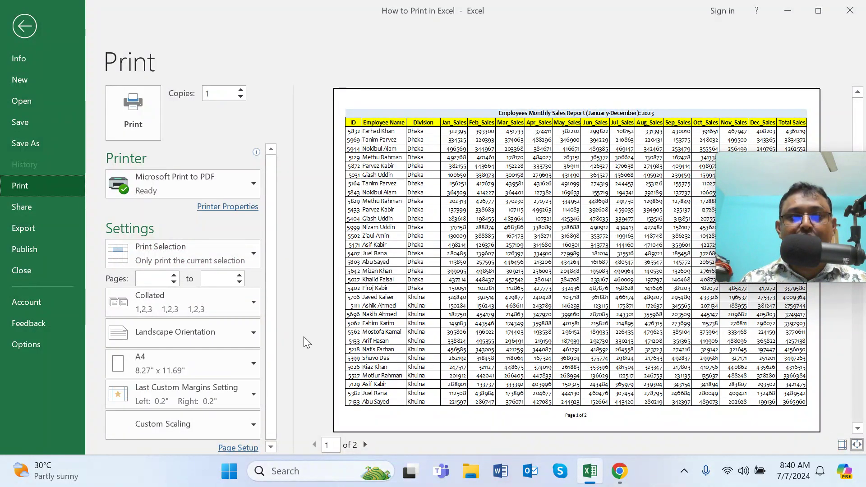
click(253, 364)
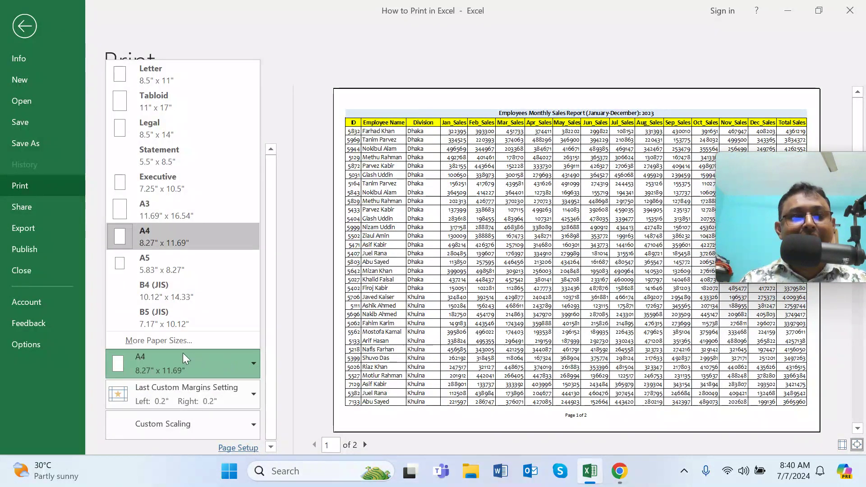
click(302, 307)
click(251, 396)
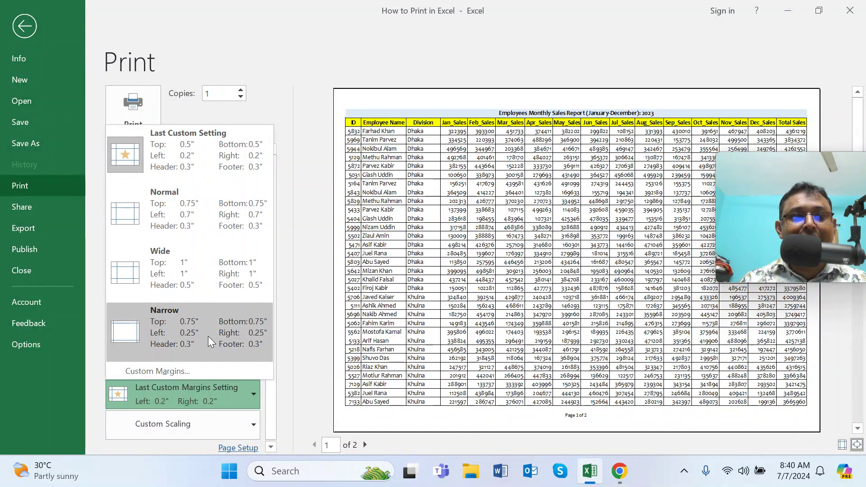
click(177, 370)
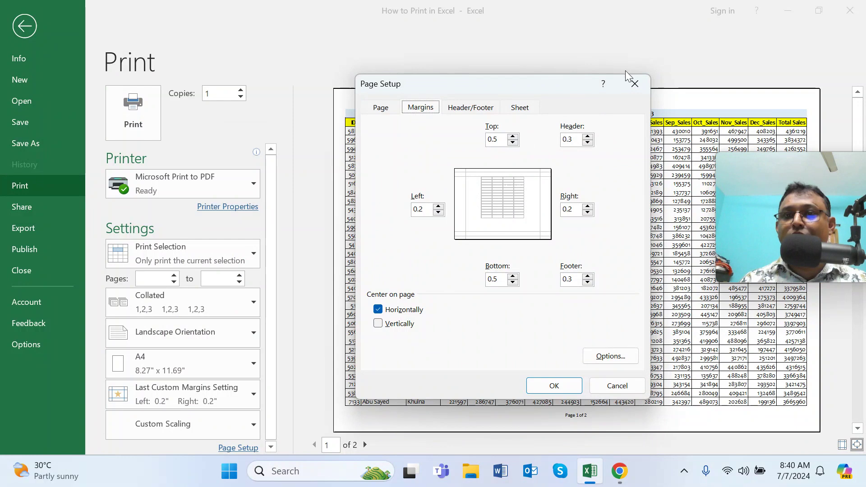
click(635, 81)
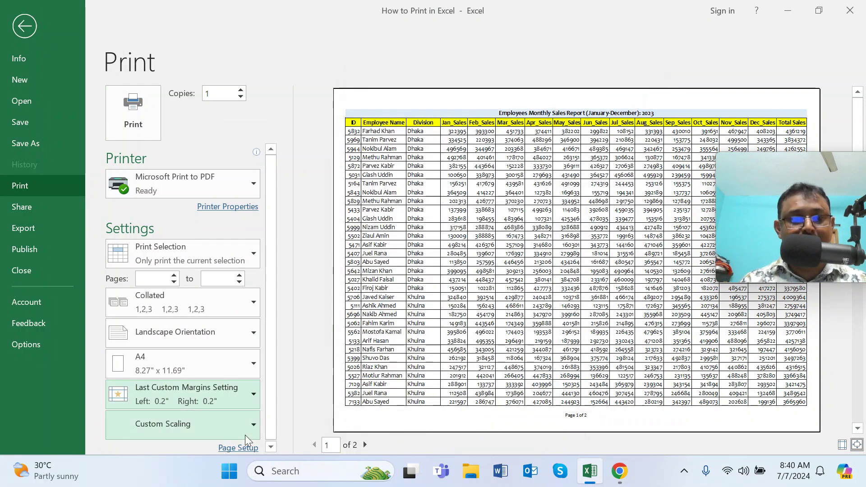
Review the print scaling choices and the custom scaling options in Page Setup, leaving them as they are
click(258, 432)
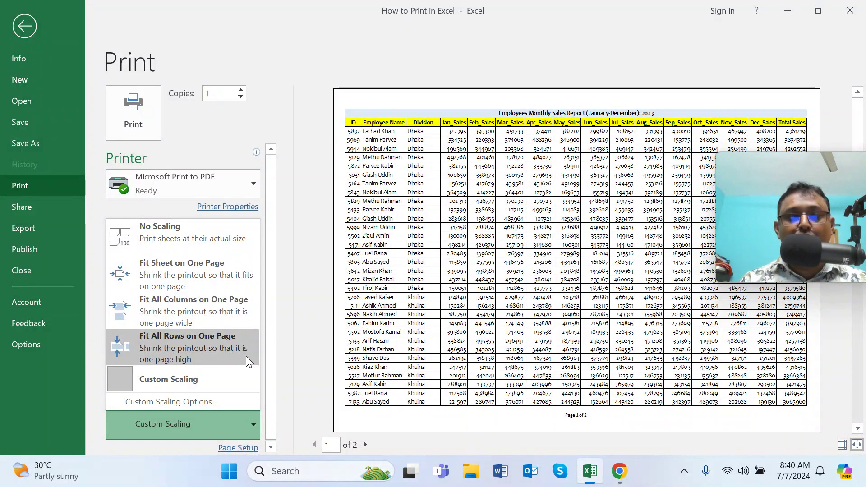
click(172, 402)
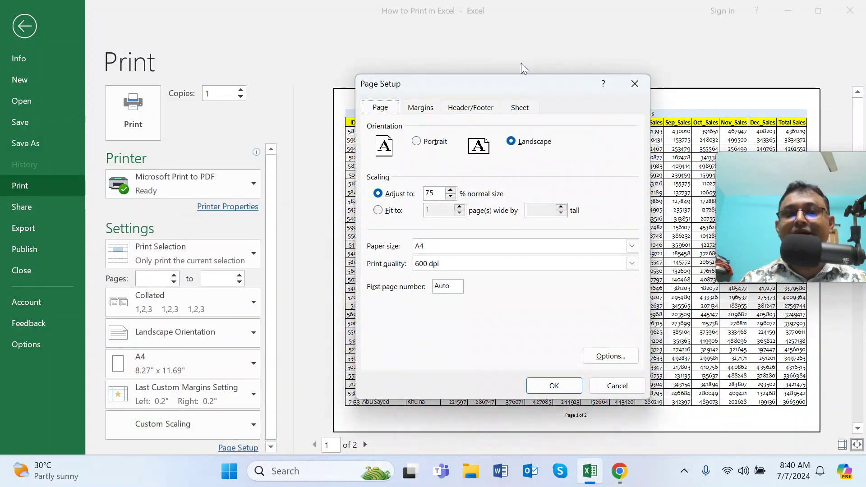
click(635, 88)
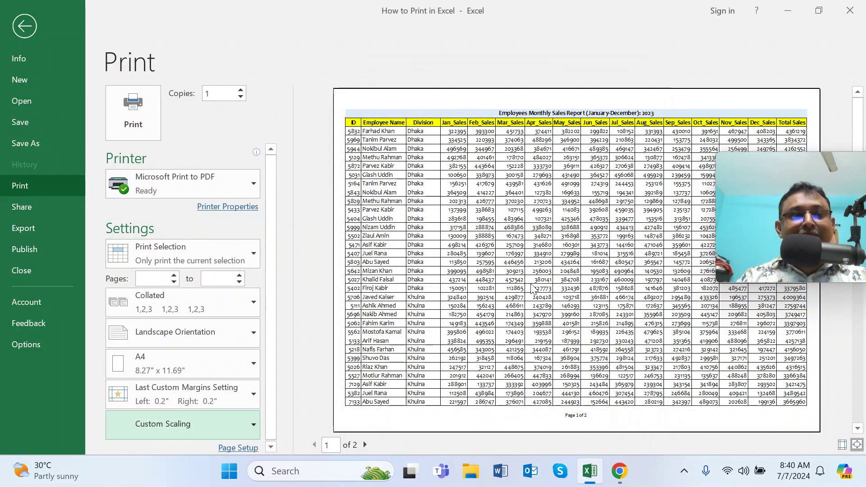
Return to the Practice worksheet and look once more at the sales report's print preview before going back to the sheet
click(31, 25)
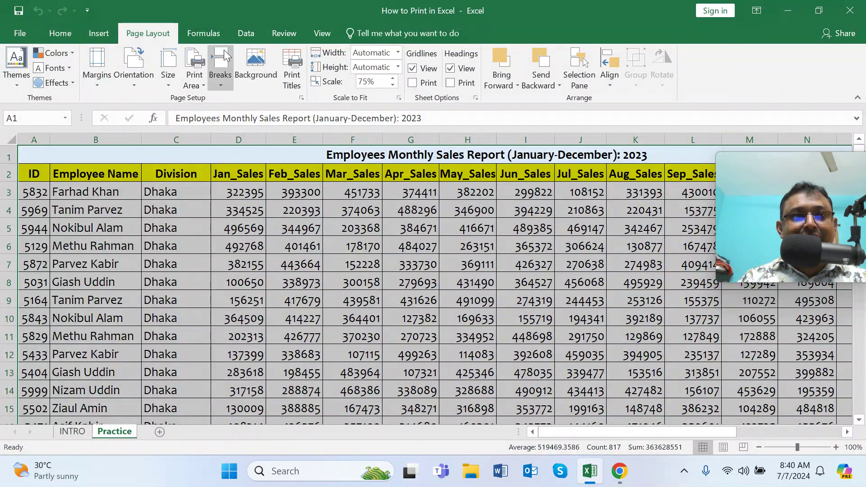
click(60, 33)
click(162, 32)
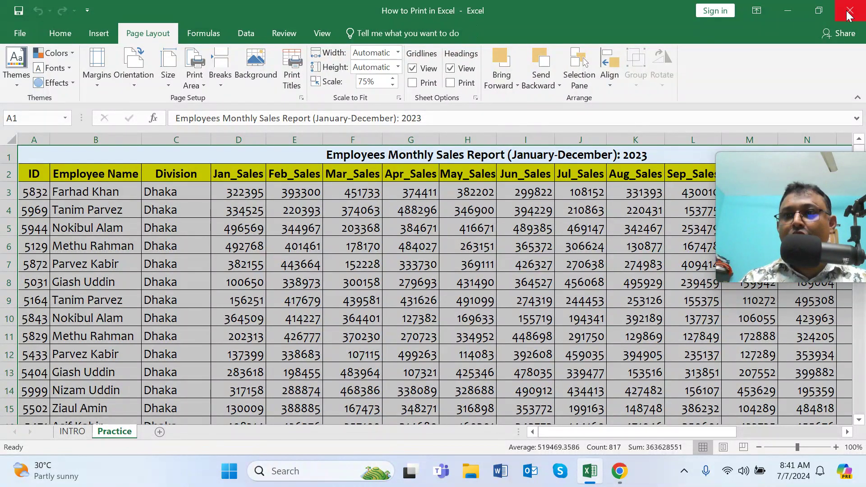
click(23, 31)
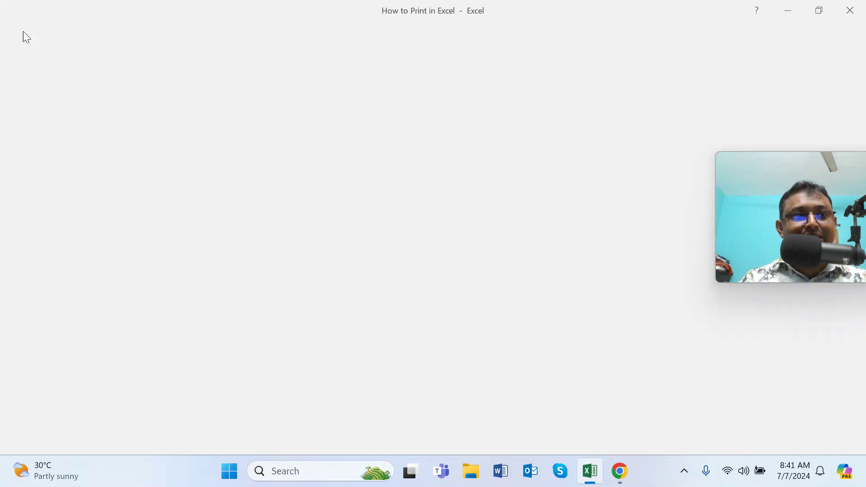
click(23, 184)
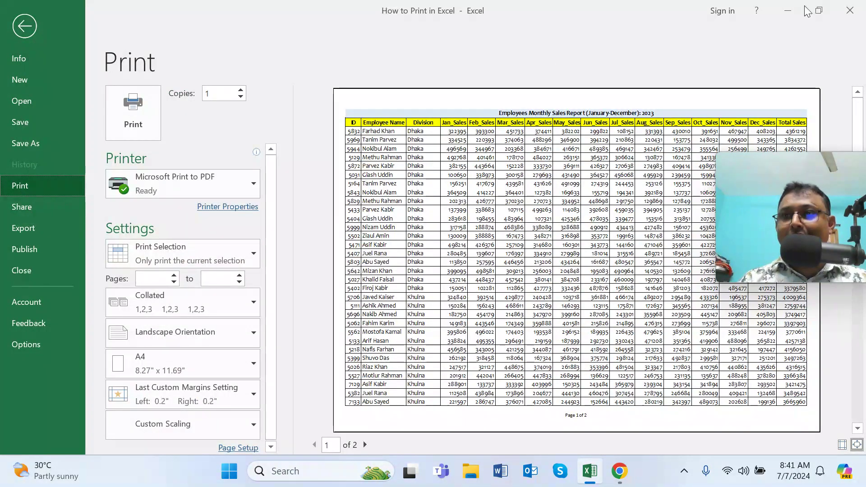
click(24, 26)
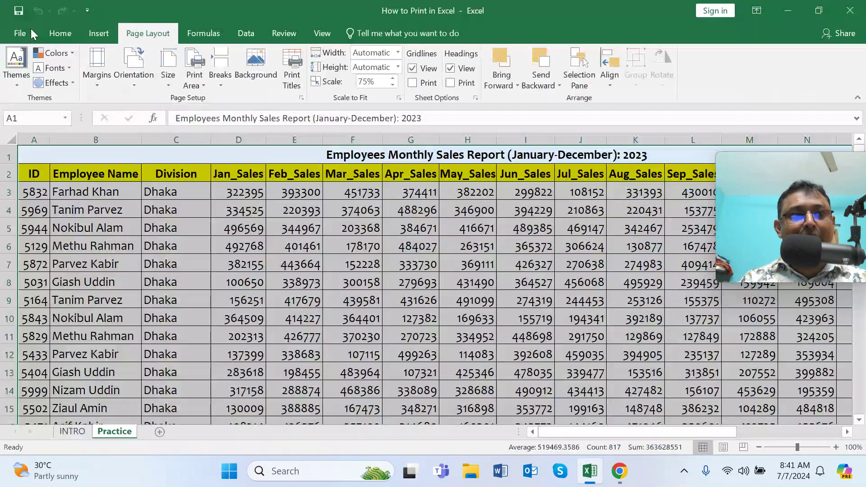
Switch to the INTRO sheet and close the How to Print in Excel workbook
click(72, 432)
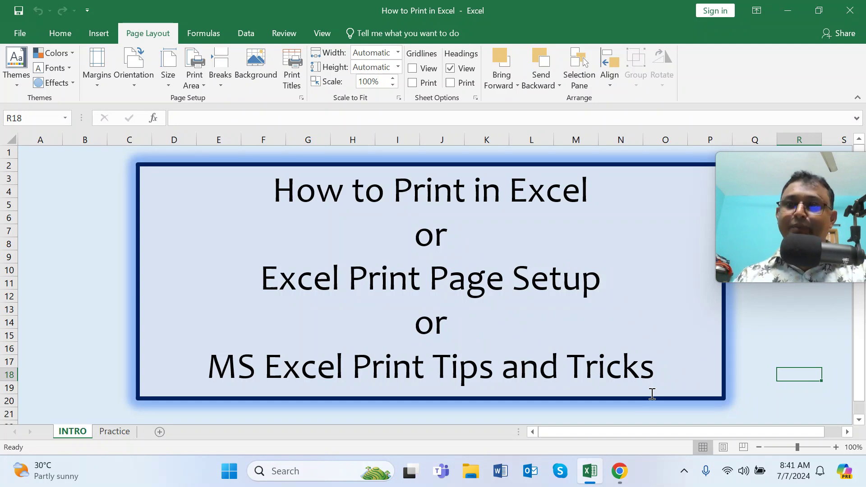
click(852, 13)
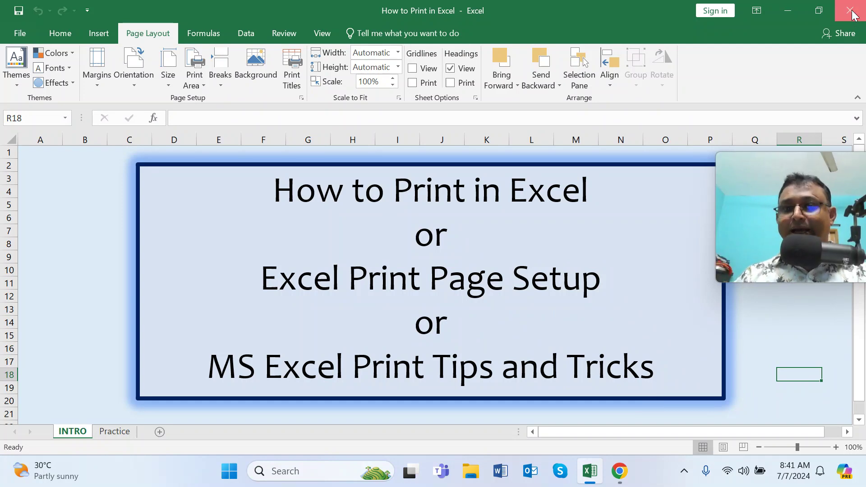
click(433, 249)
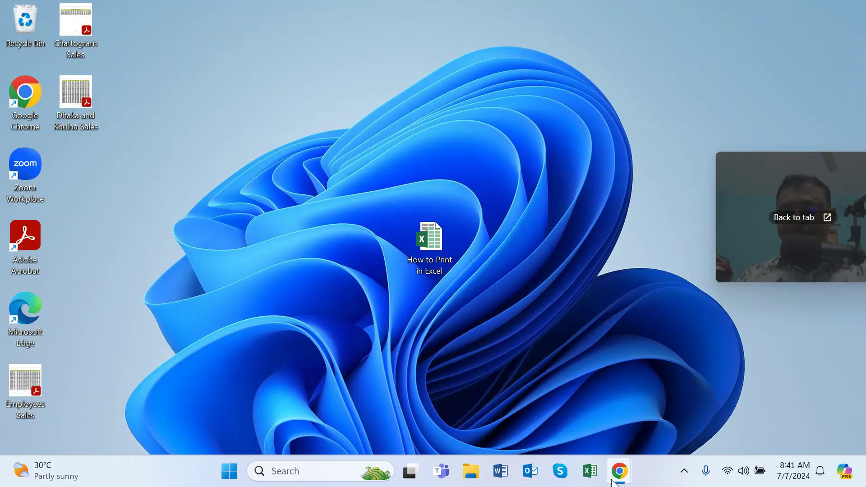